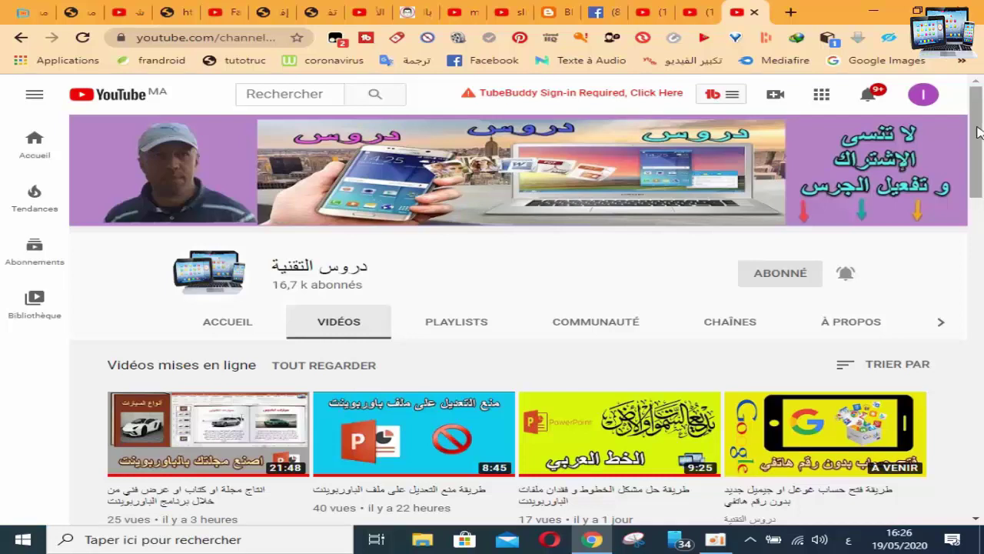
Scroll down the channel's Vidéos list and back to the top, then minimize the browser
drag(977, 132, 980, 189)
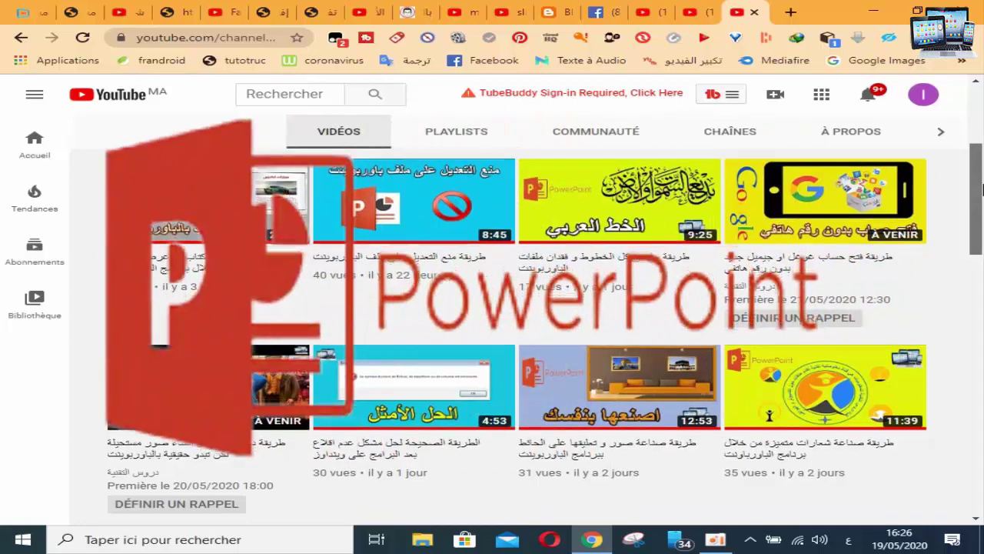
drag(982, 188, 983, 231)
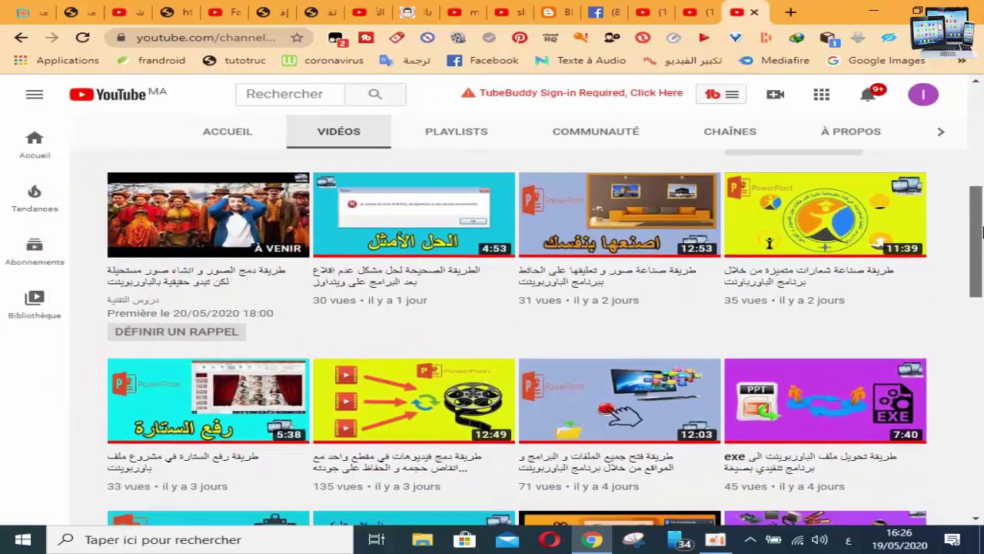
drag(983, 231, 981, 279)
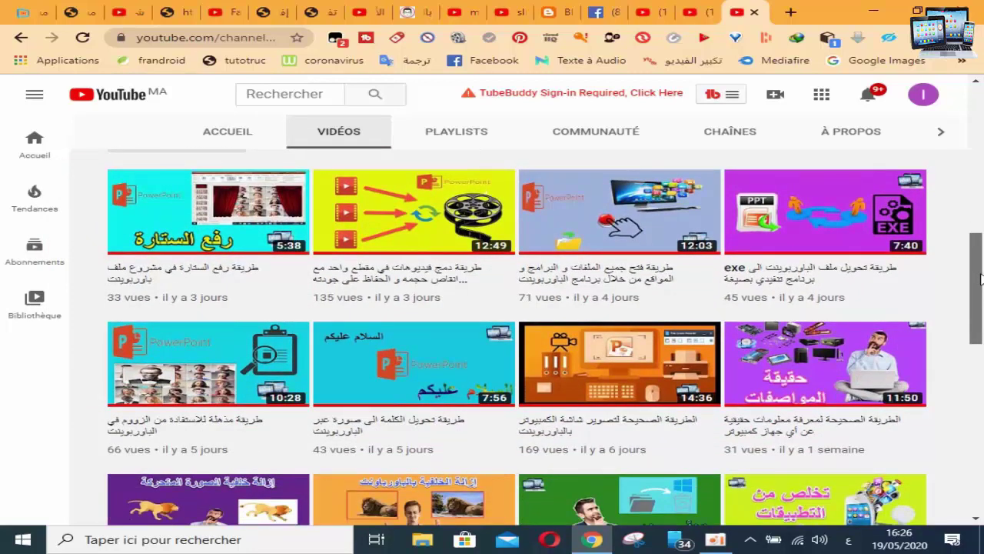
drag(981, 278, 982, 290)
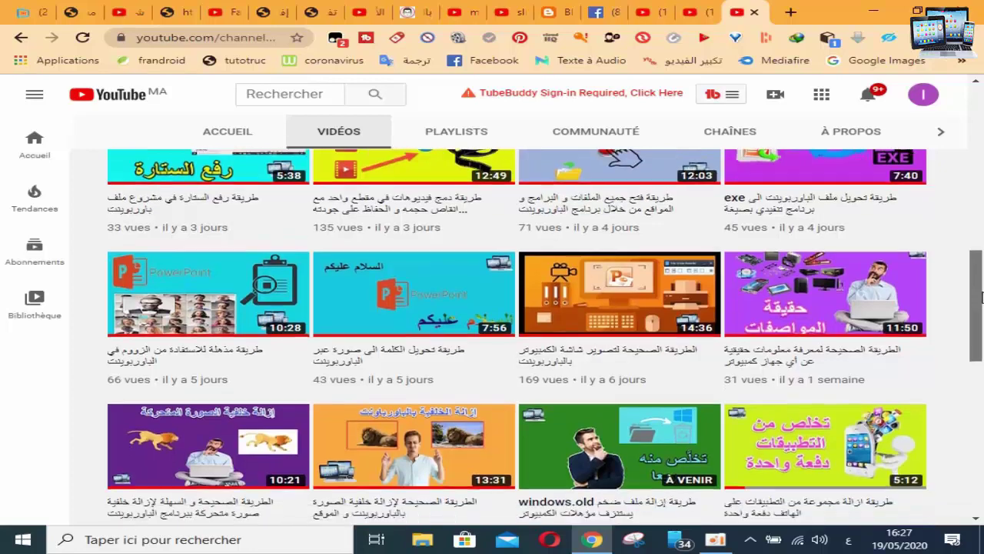
drag(981, 290, 980, 341)
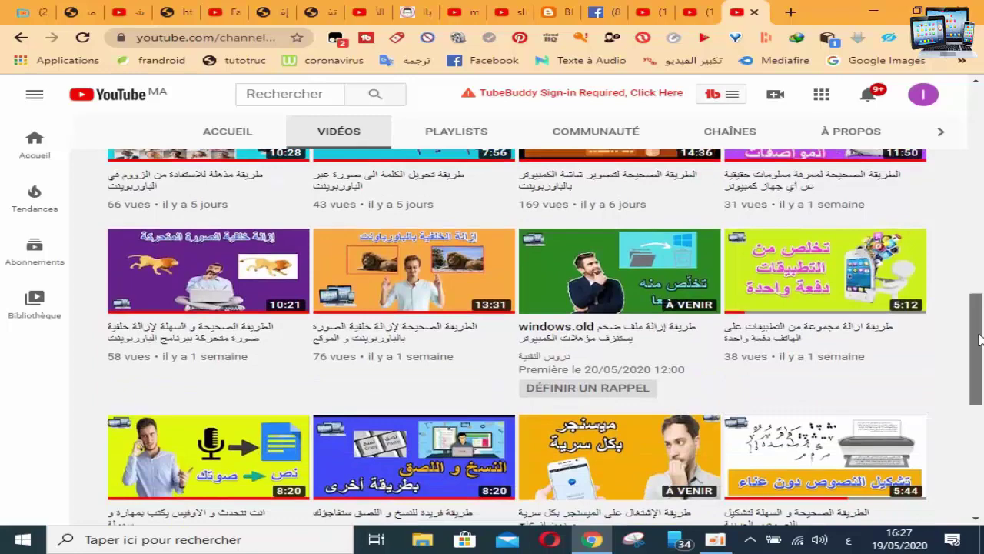
drag(980, 341, 975, 63)
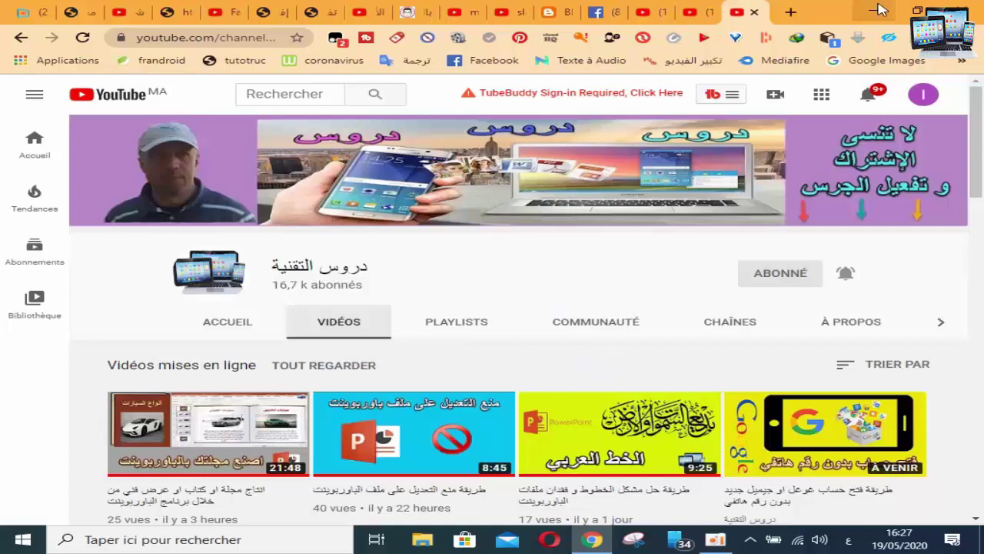
click(881, 9)
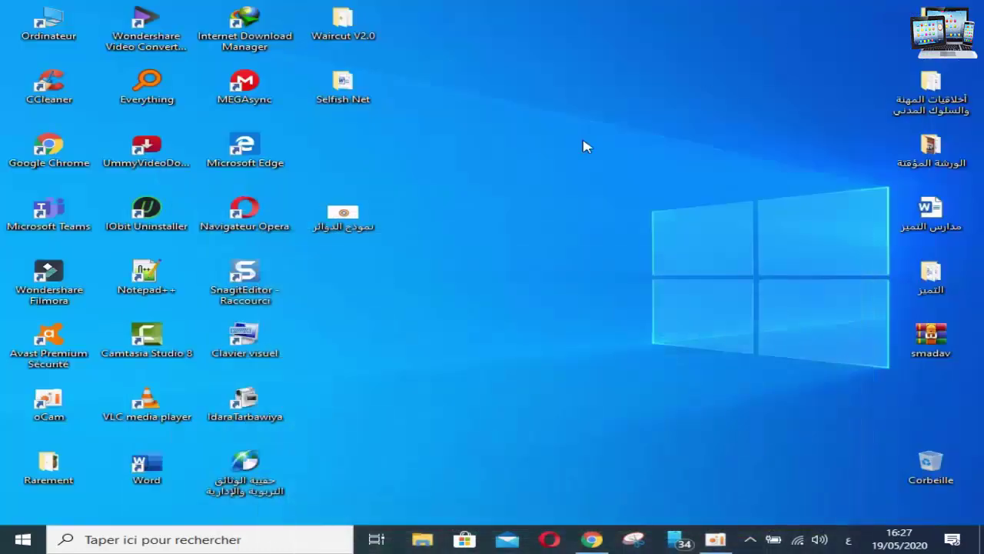
Play the نموذج الدوائر slideshow to its end, exit it, and move its desktop icon up one slot
double_click(335, 218)
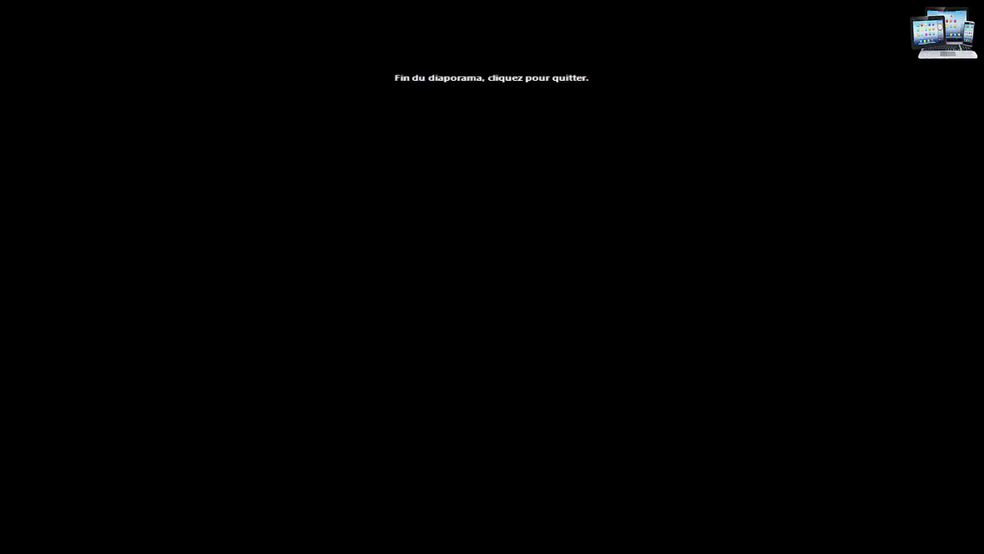
click(859, 110)
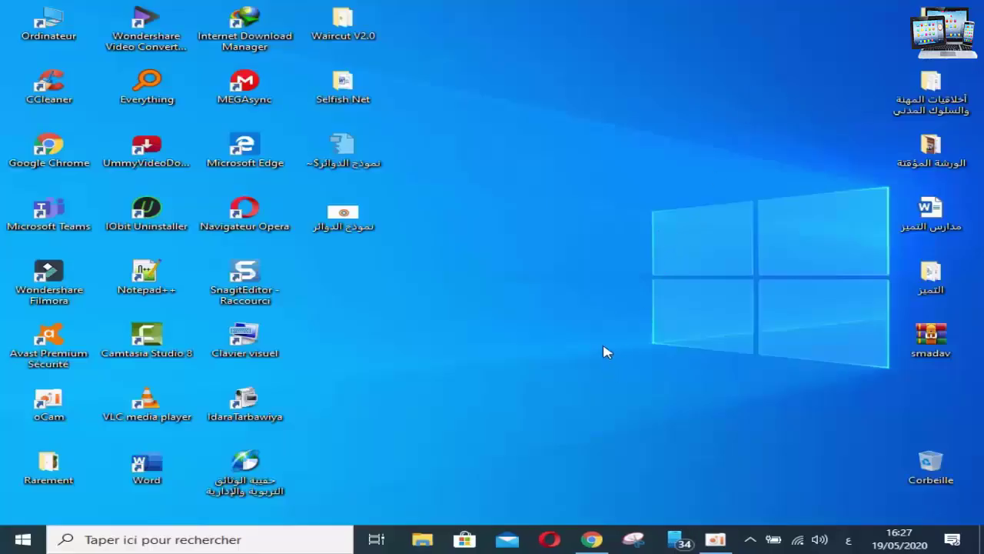
drag(343, 217, 360, 162)
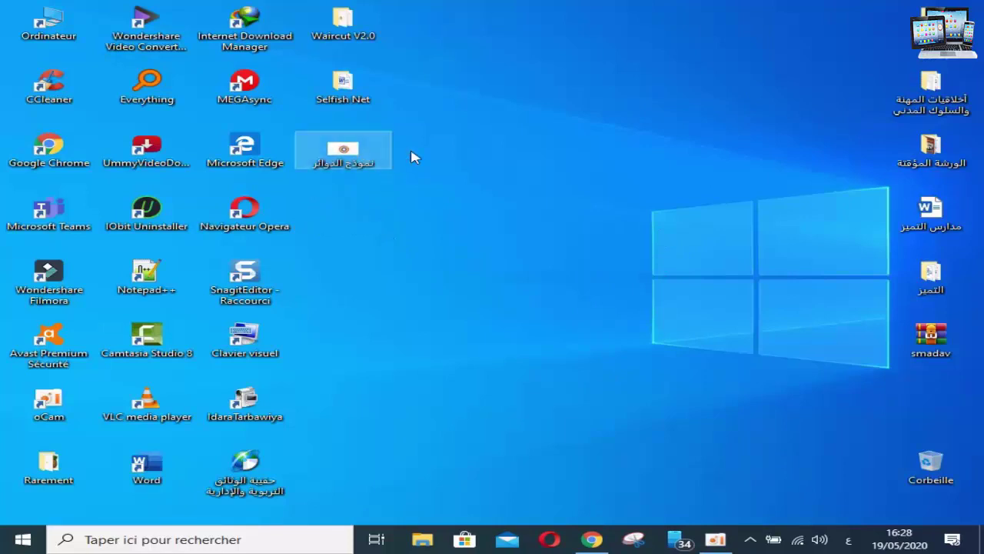
click(30, 541)
Start a maximized blank PowerPoint presentation and delete the title slide's two placeholders
click(31, 541)
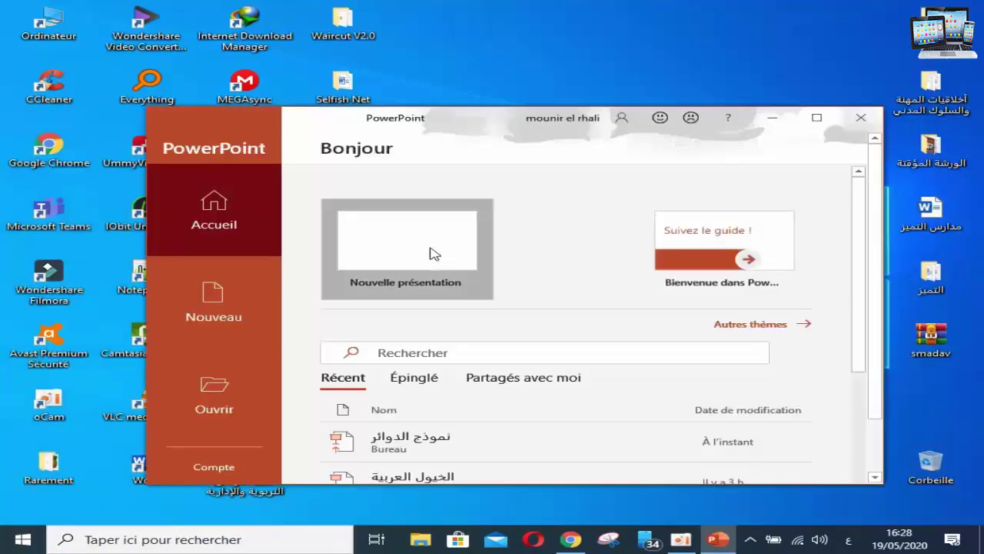
click(433, 254)
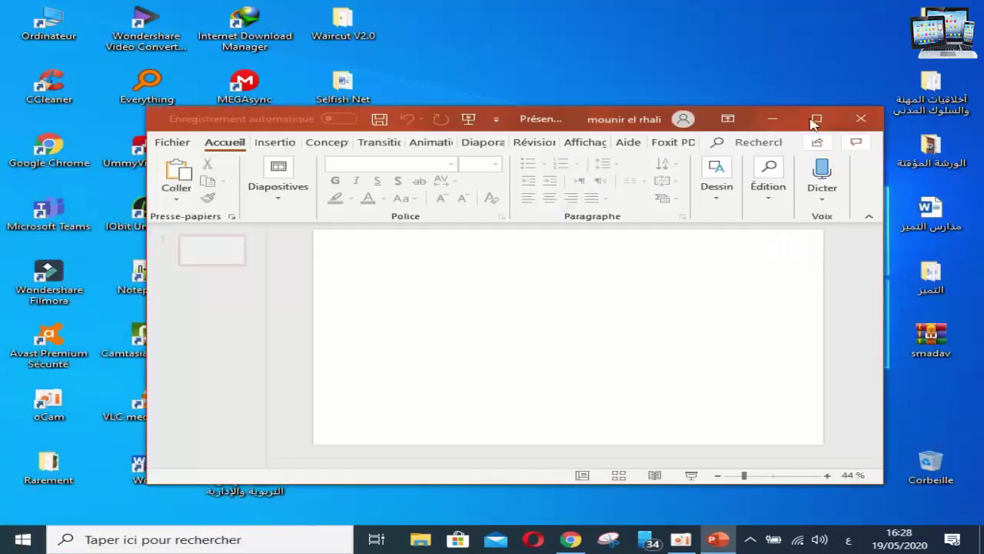
click(816, 118)
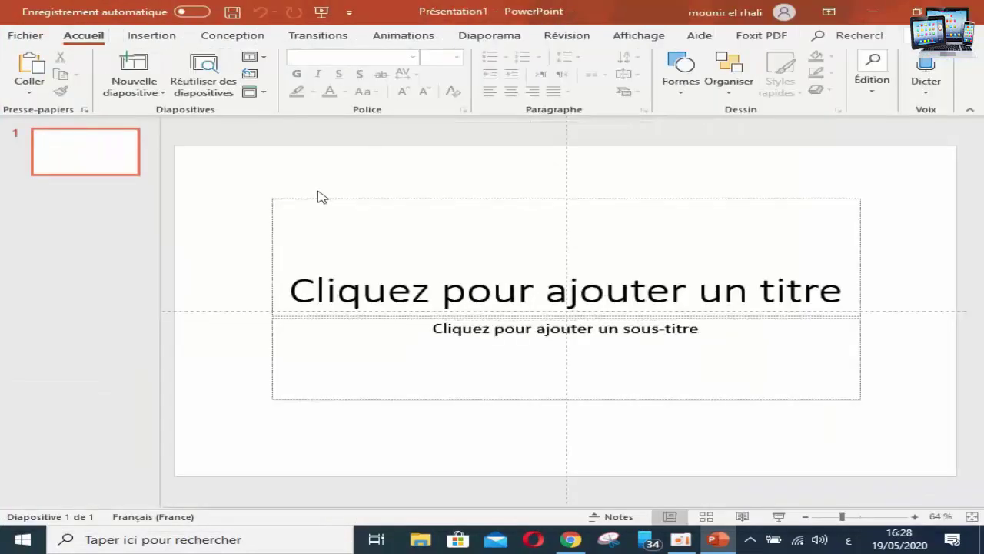
mouse_move(194, 126)
mouse_down()
mouse_move(946, 508)
mouse_move(981, 498)
mouse_up()
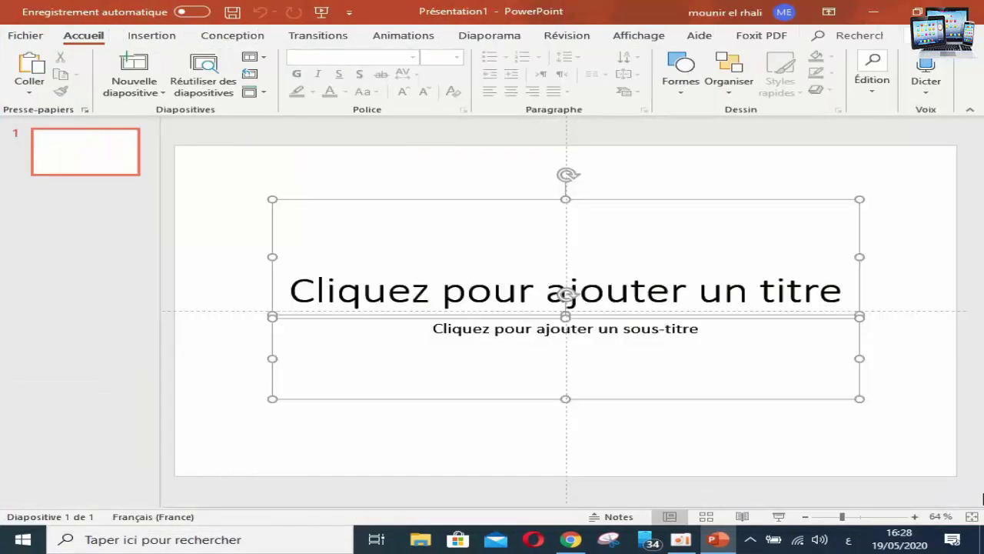
key(Delete)
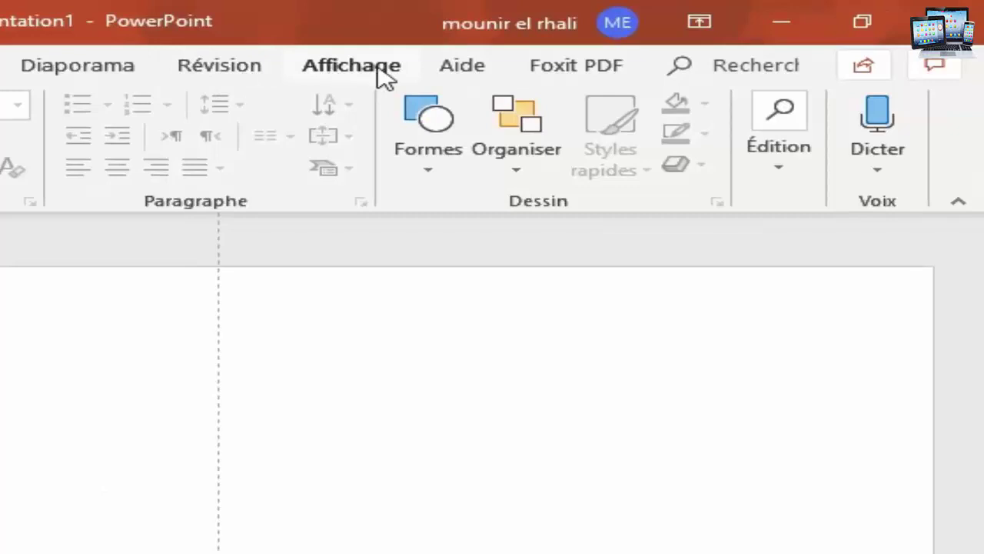
Toggle the Repères guides off and back on from Affichage > Afficher
click(383, 75)
click(27, 150)
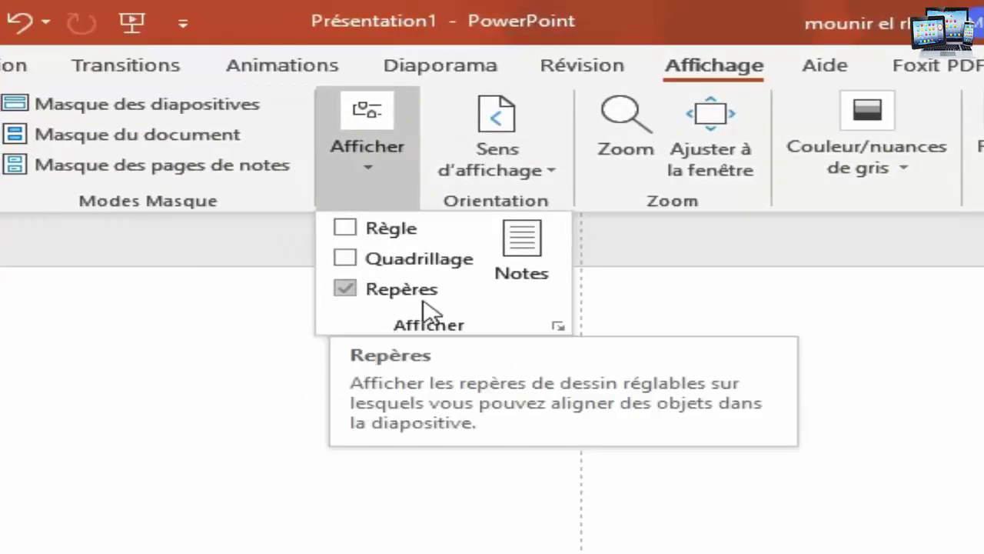
click(356, 293)
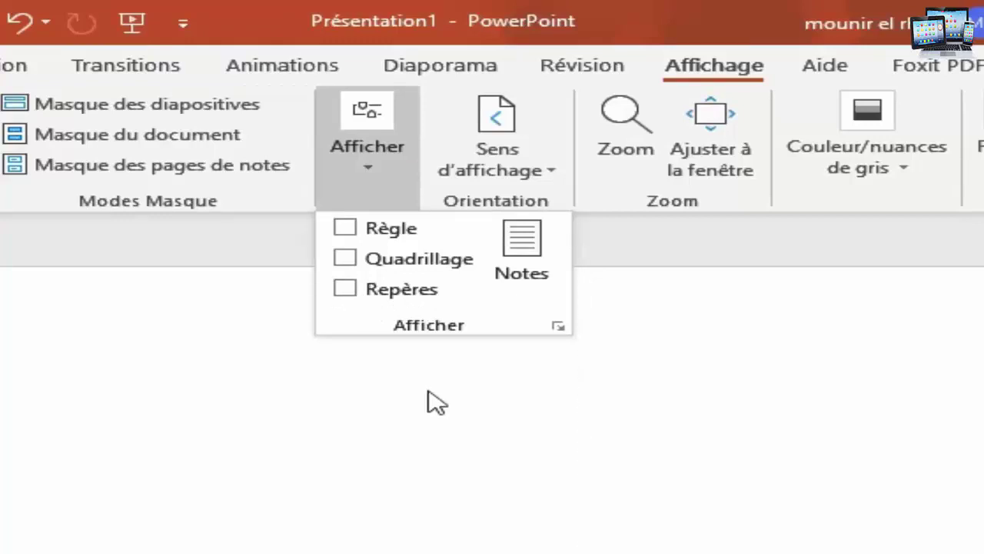
click(354, 293)
click(418, 448)
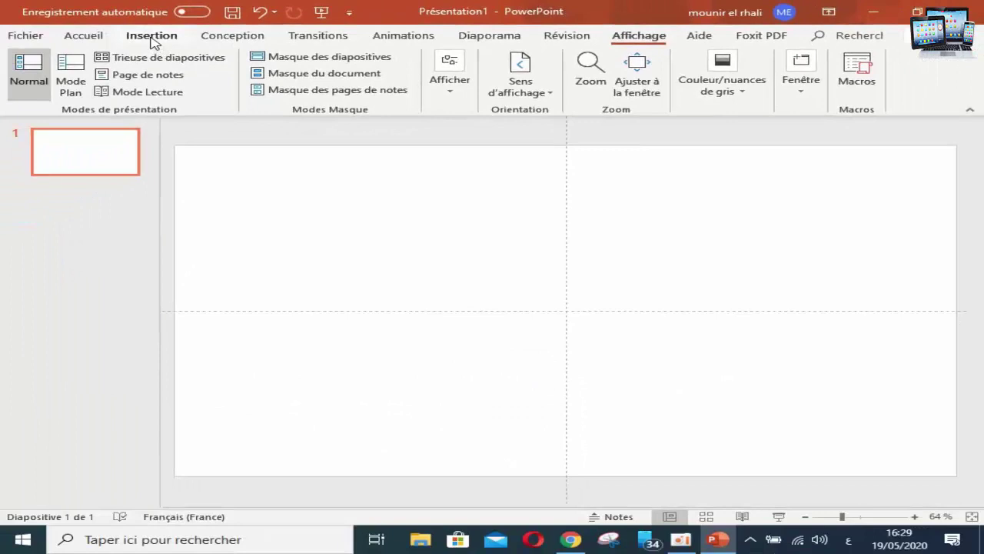
Insert a Cercle : creux shape about 11.16 cm across, centred on the guides' crossing
click(151, 36)
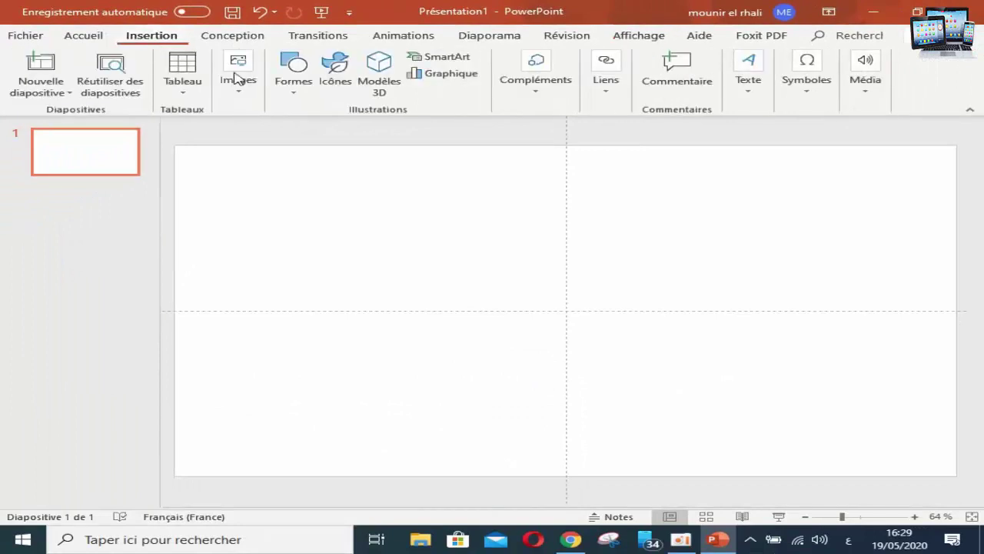
click(291, 93)
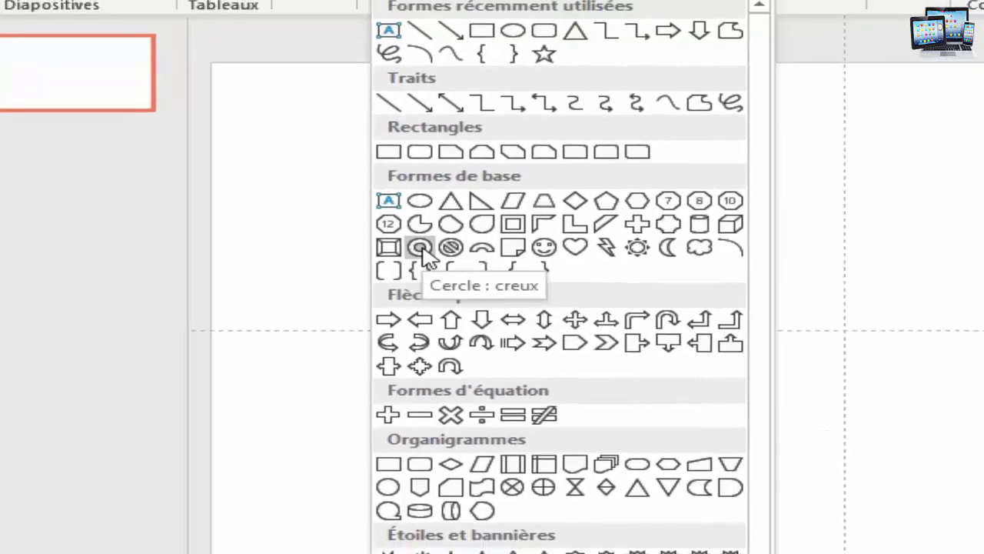
click(456, 245)
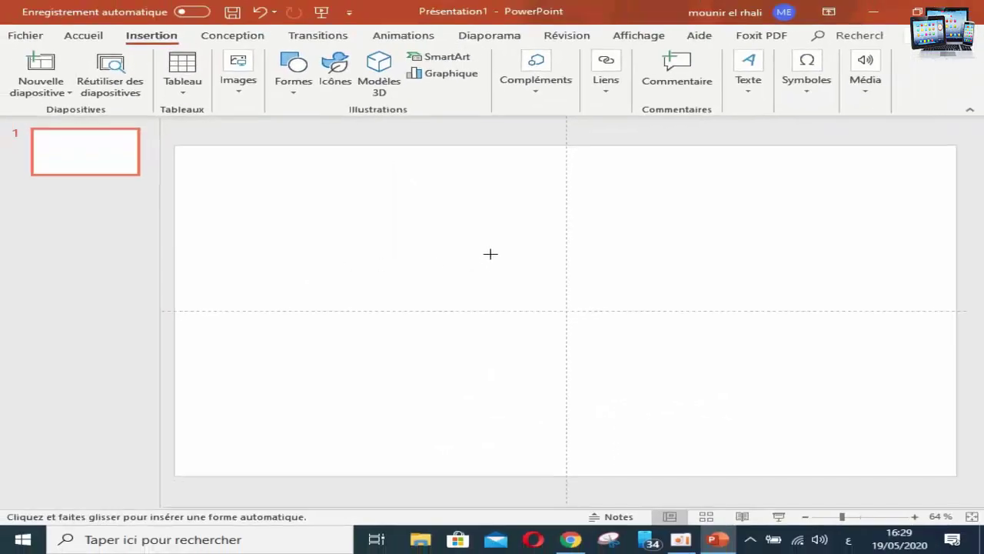
mouse_move(452, 237)
mouse_down()
mouse_move(714, 414)
mouse_move(754, 435)
mouse_move(763, 427)
mouse_move(710, 429)
mouse_move(683, 404)
mouse_up()
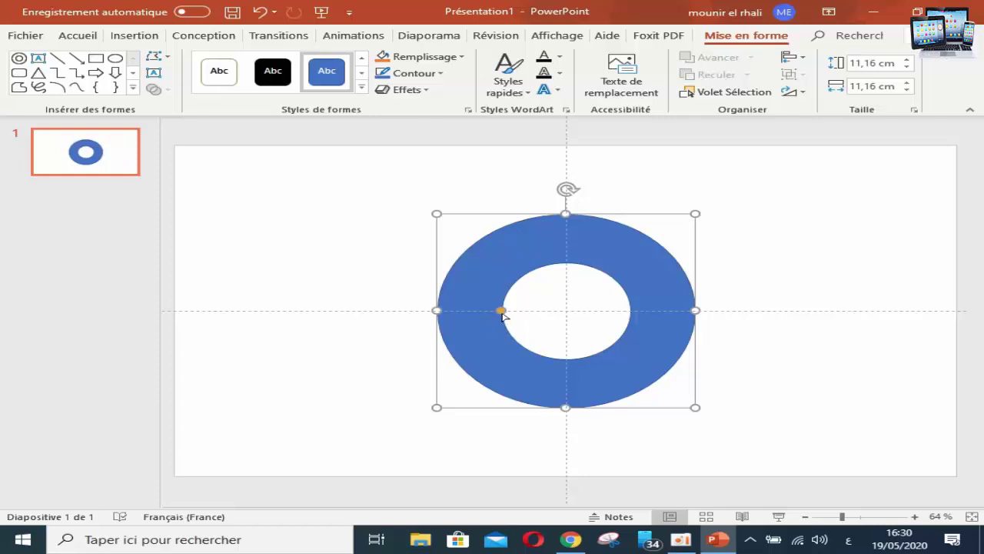
Drag the ring's yellow handle outward until the ring becomes a narrow band
drag(501, 311, 486, 316)
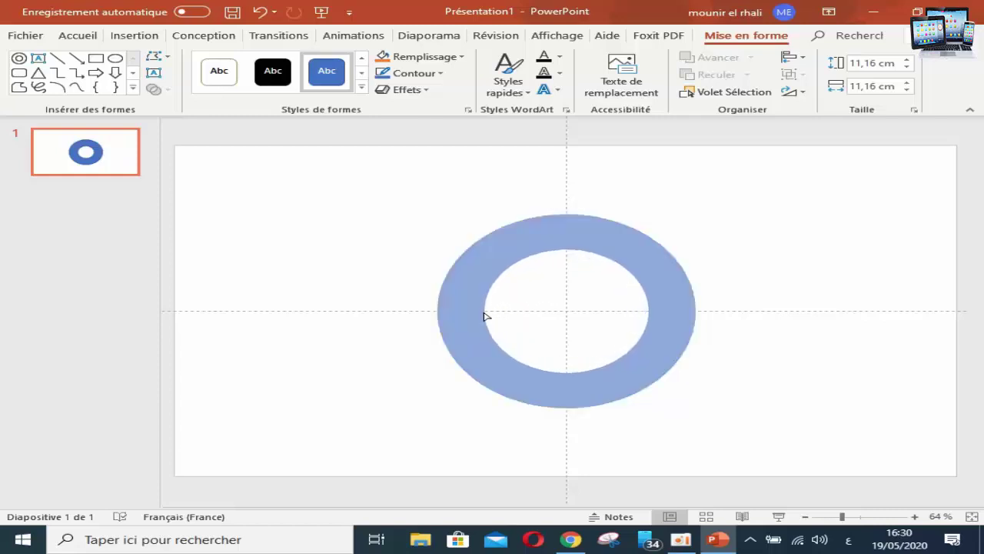
drag(486, 316, 459, 322)
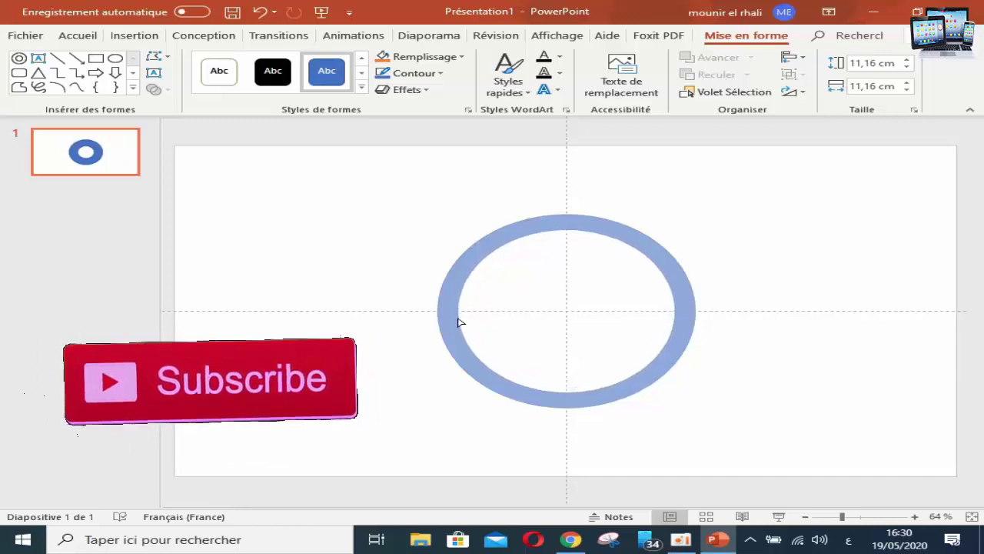
drag(458, 321, 456, 323)
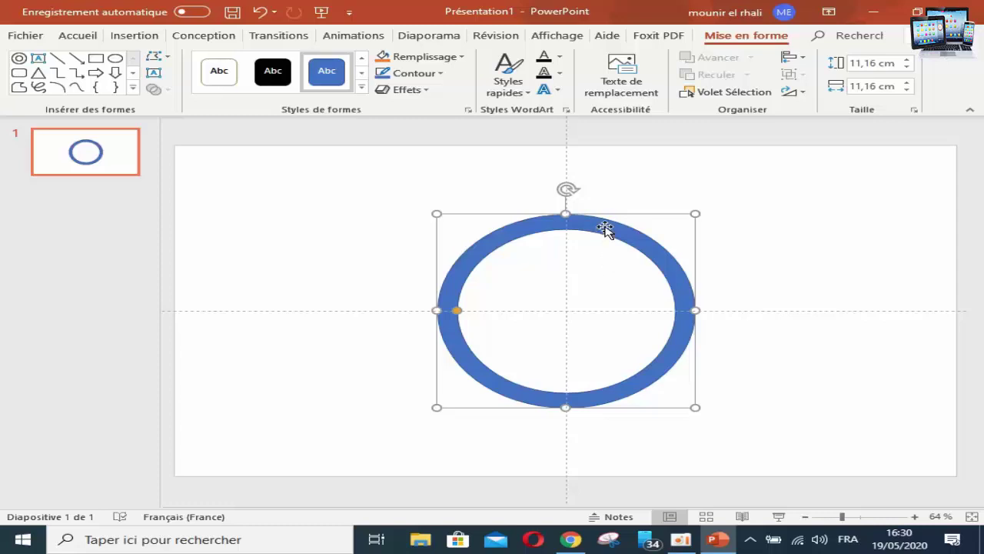
Copy the ring and paste a duplicate onto the slide
right_click(604, 226)
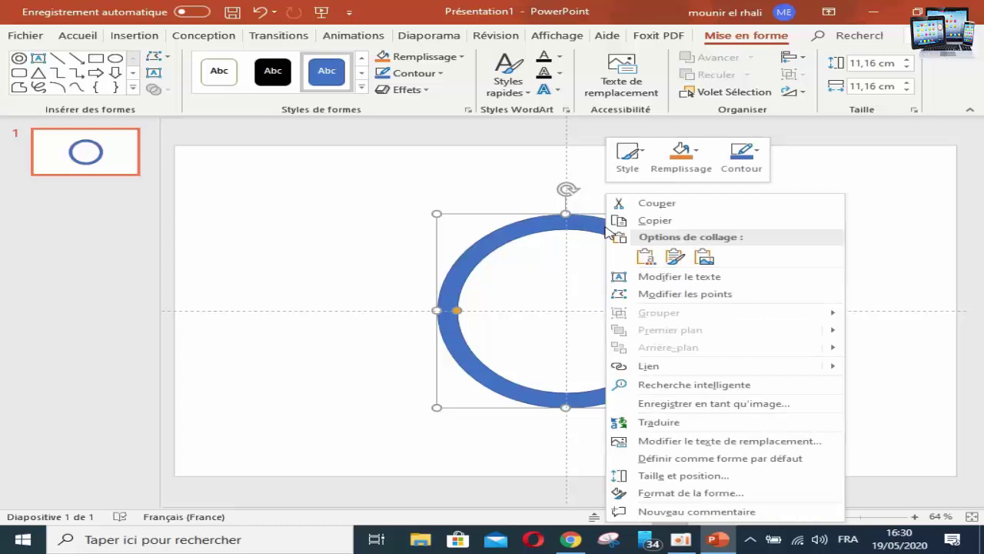
click(660, 228)
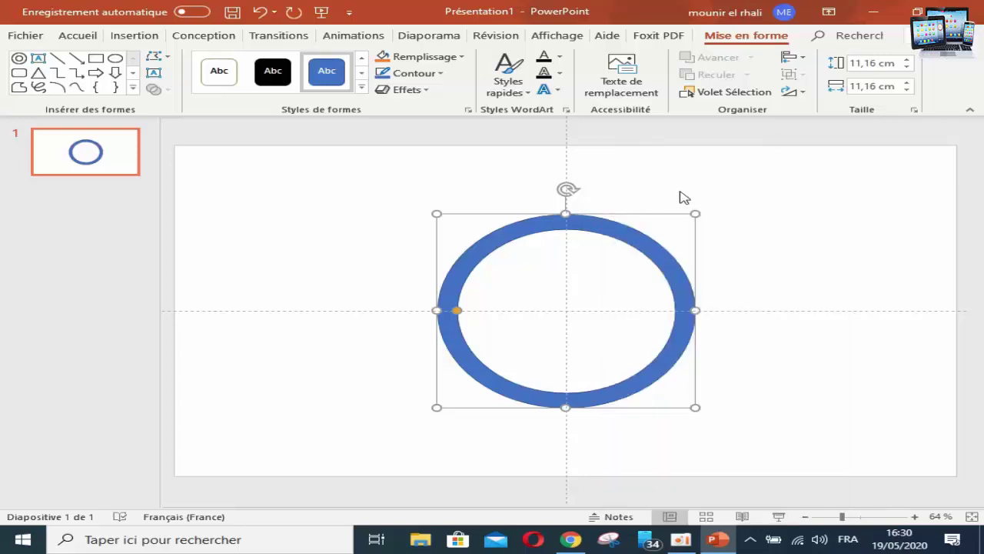
right_click(684, 197)
click(723, 221)
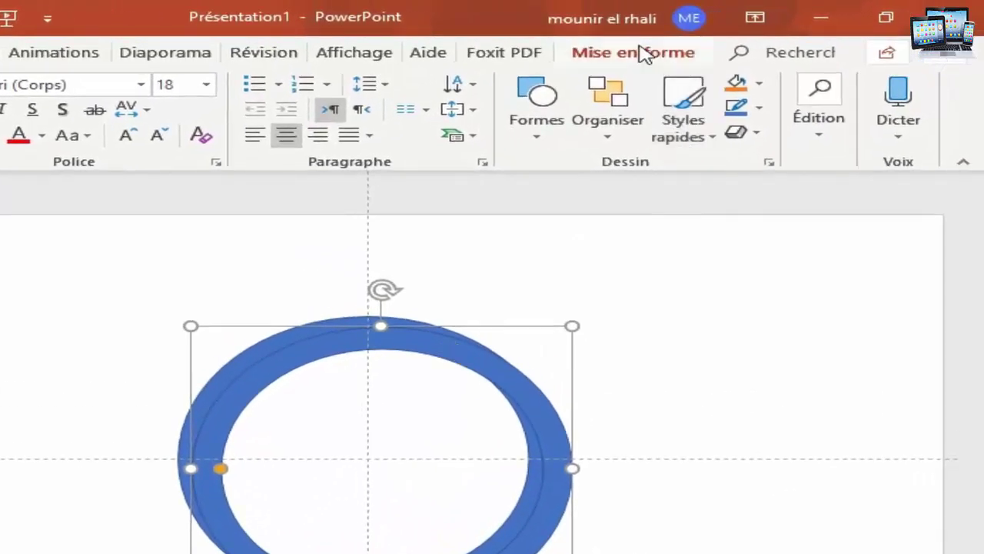
Resize the pasted ring to 9,16 cm height and width
click(645, 58)
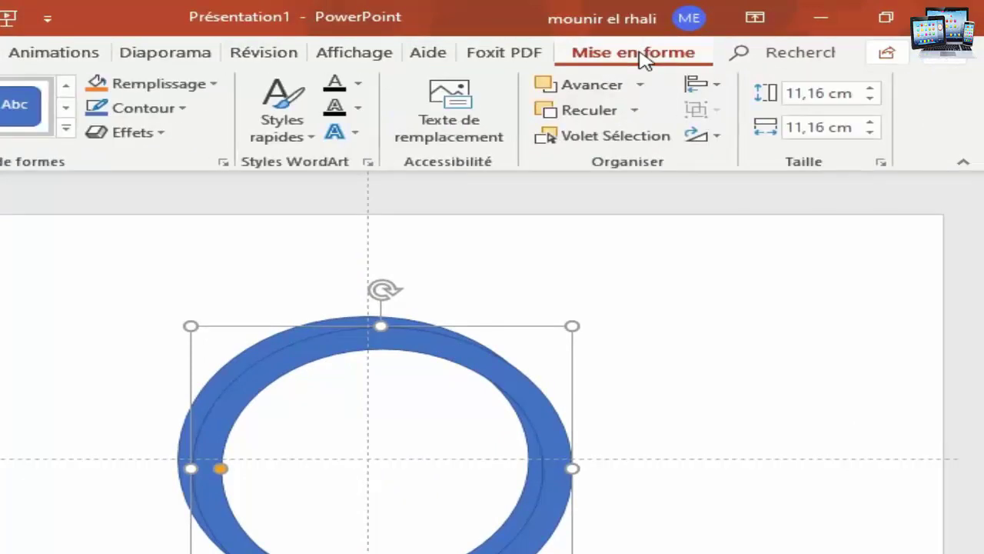
click(804, 92)
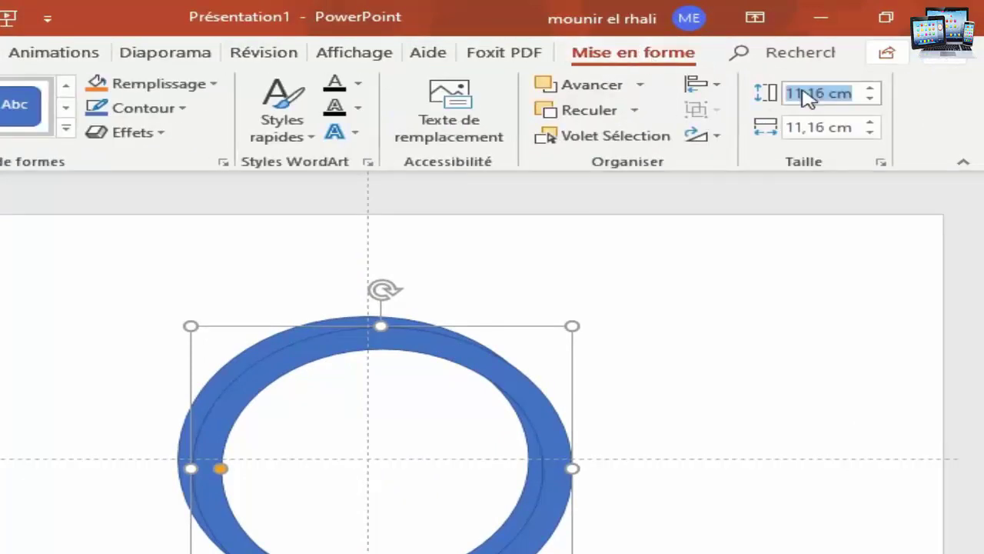
click(803, 92)
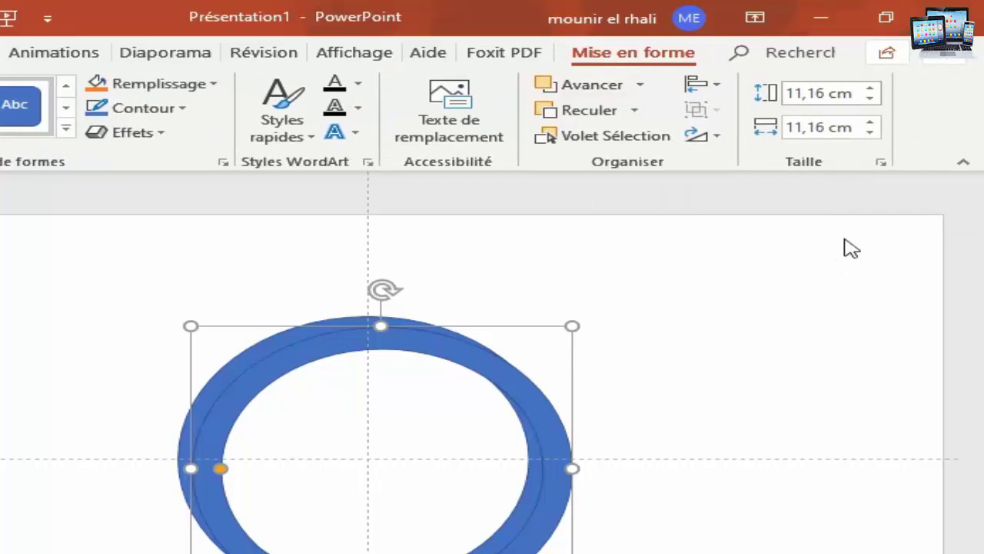
key(BackSpace)
key(BackSpace)
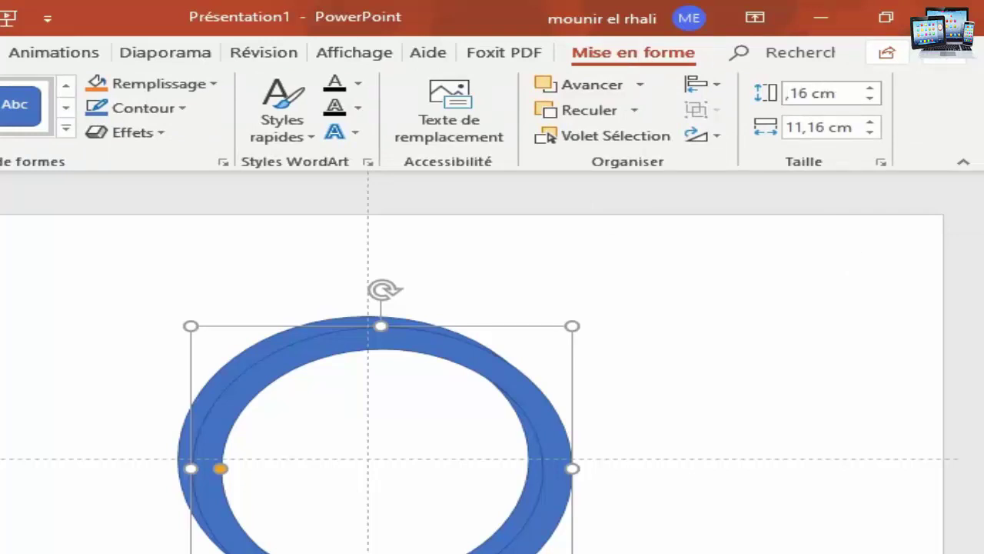
text(9)
click(811, 128)
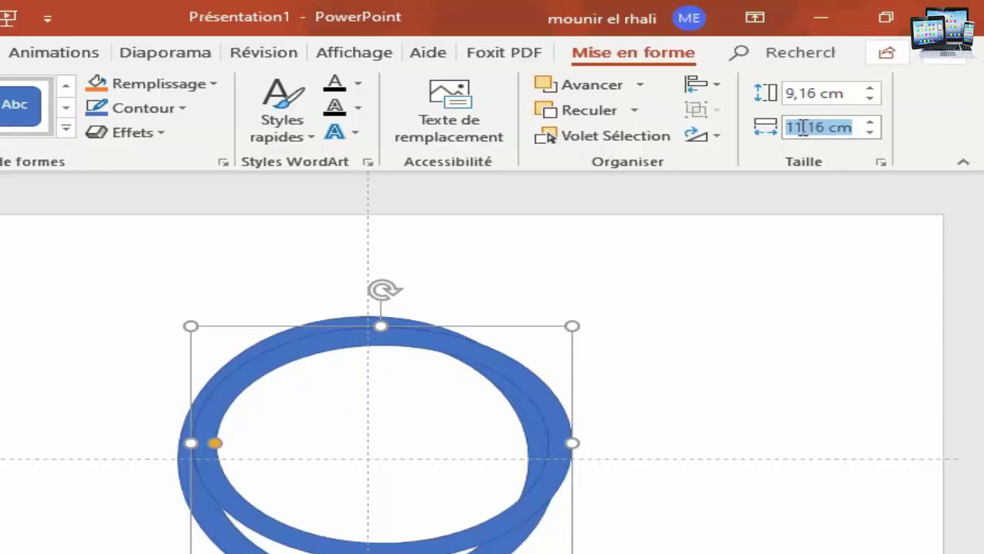
click(802, 127)
key(BackSpace)
key(BackSpace)
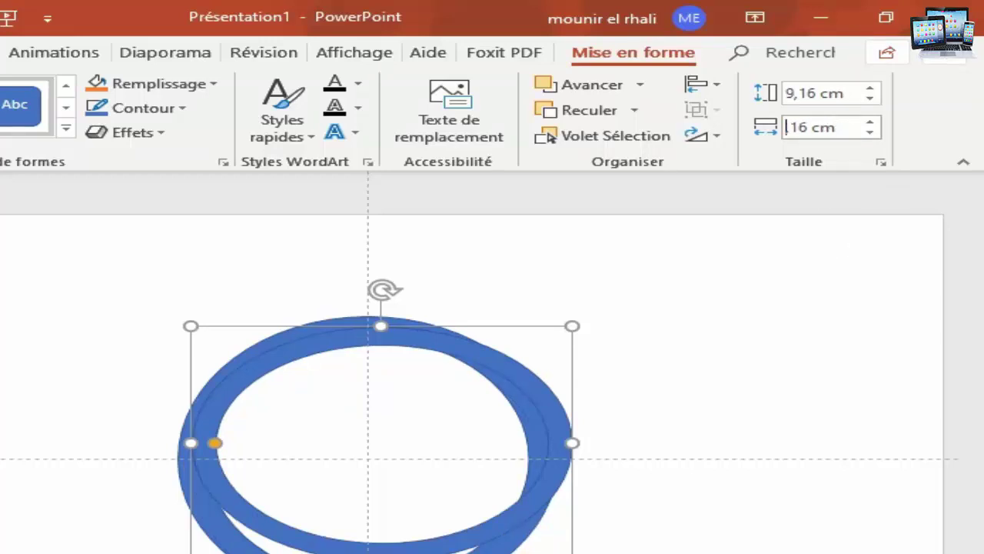
text(9)
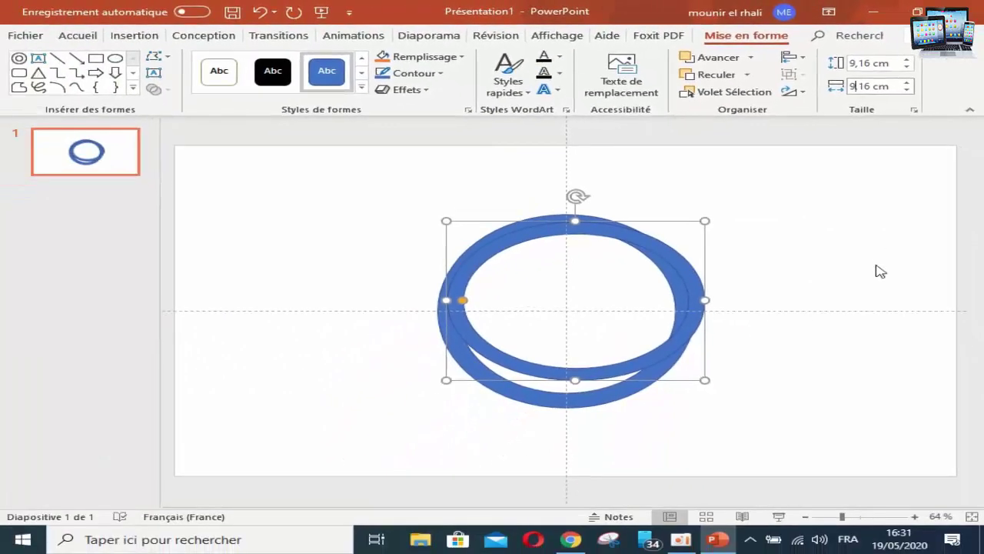
click(863, 187)
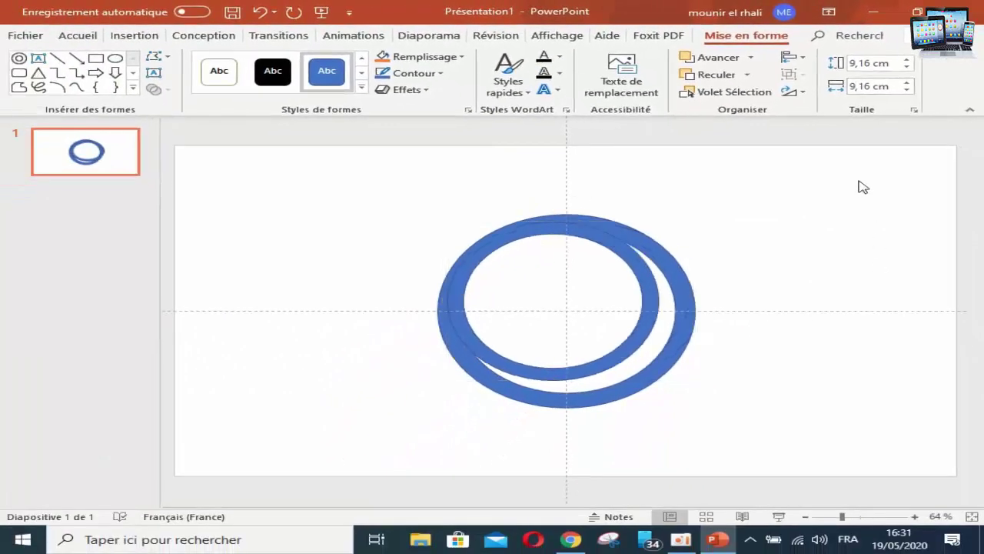
Centre the 9,16 cm ring inside the outer ring and paste a duplicate of it
click(611, 246)
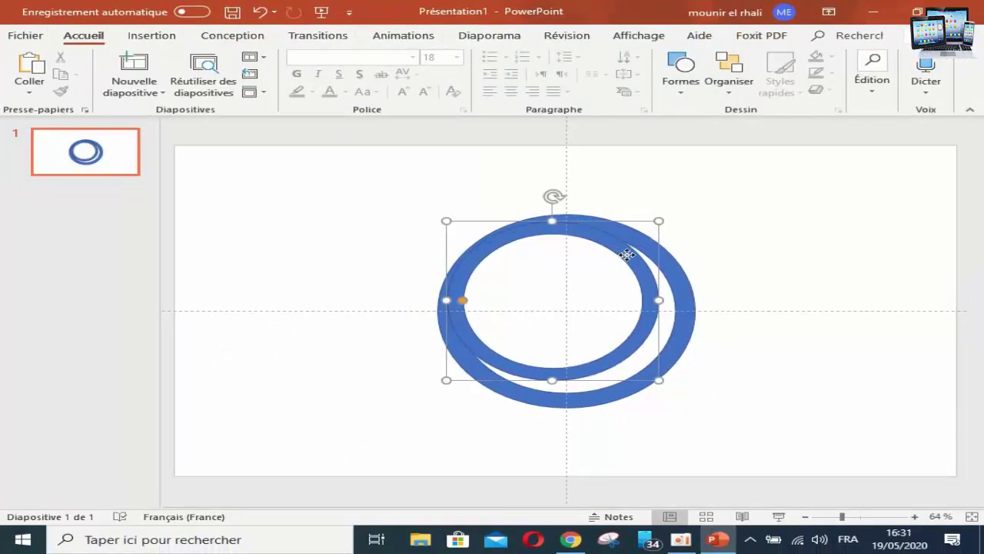
drag(622, 252, 630, 257)
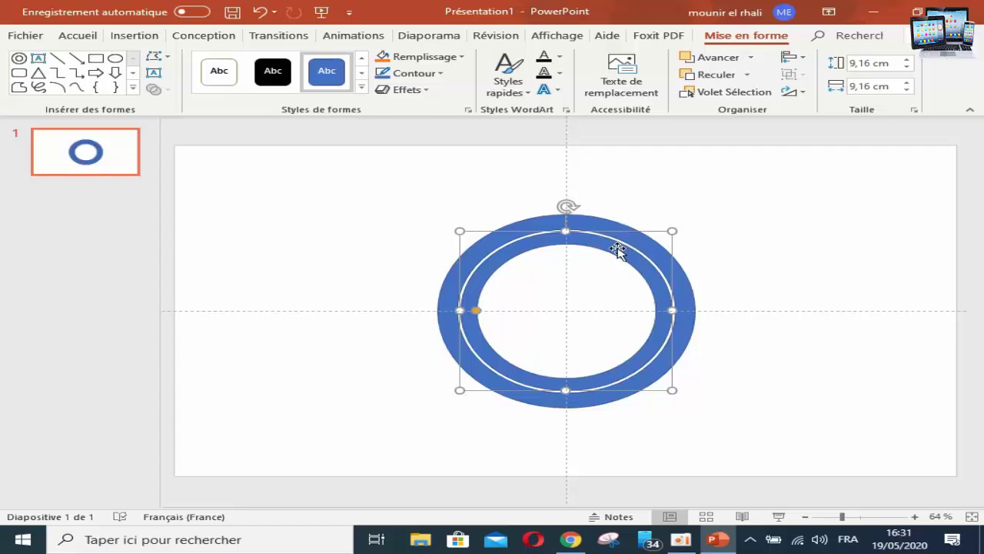
right_click(619, 253)
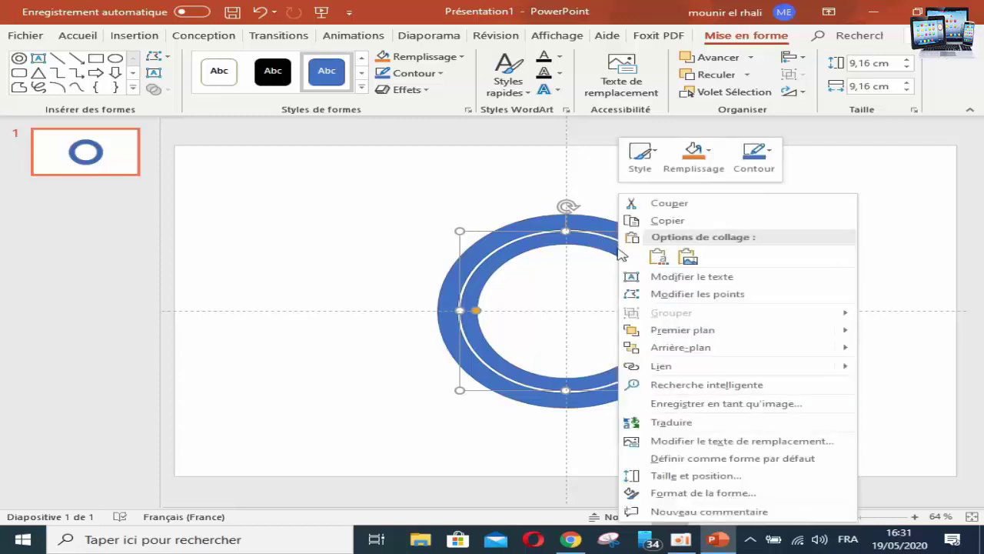
click(679, 222)
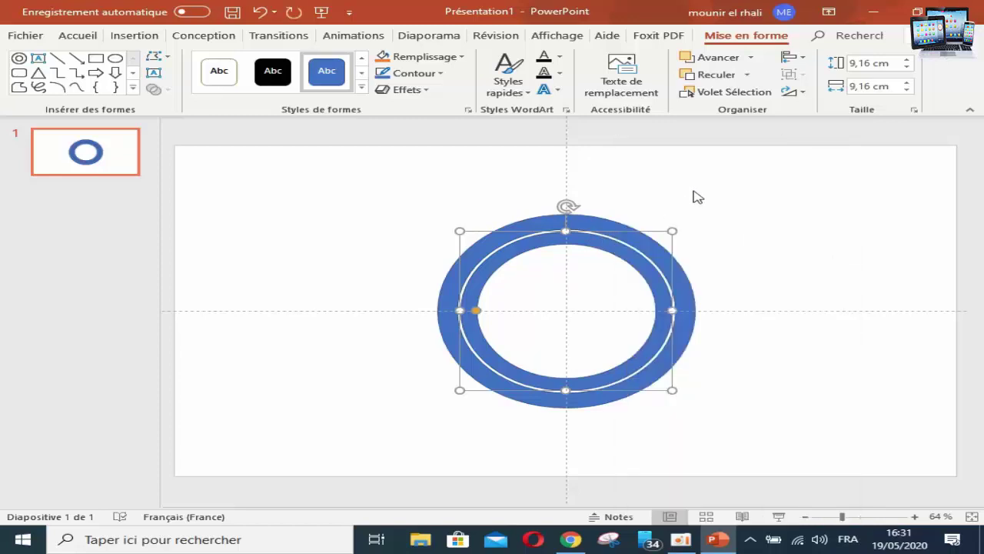
right_click(697, 197)
click(735, 221)
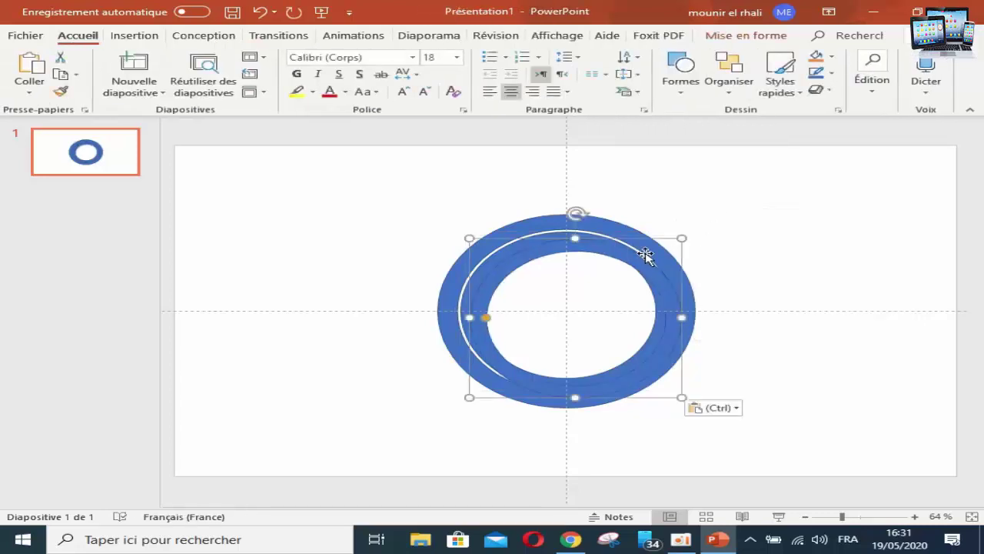
Set the duplicate's height to 7,16 cm and clear the old width value
click(769, 42)
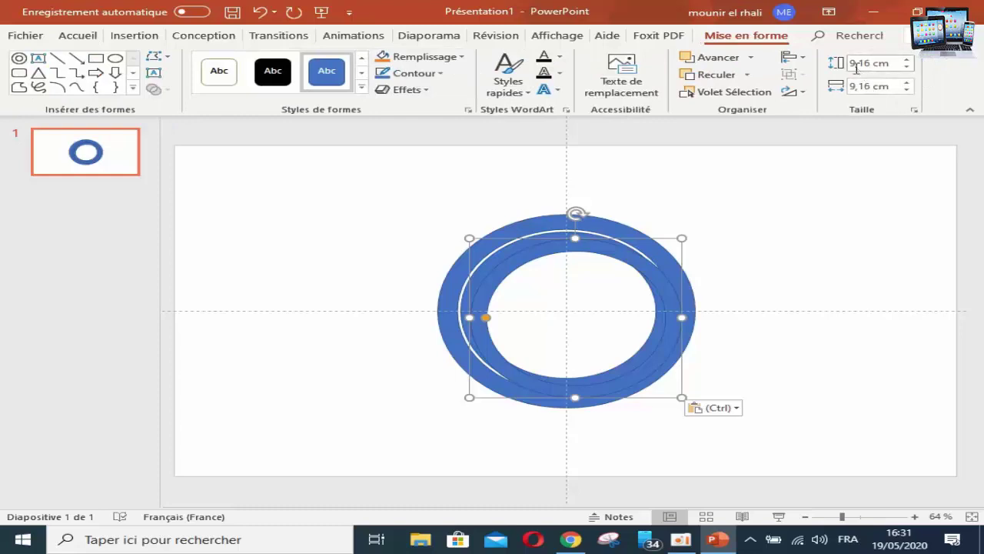
click(857, 68)
click(857, 65)
key(BackSpace)
text(7)
key(BackSpace)
click(856, 87)
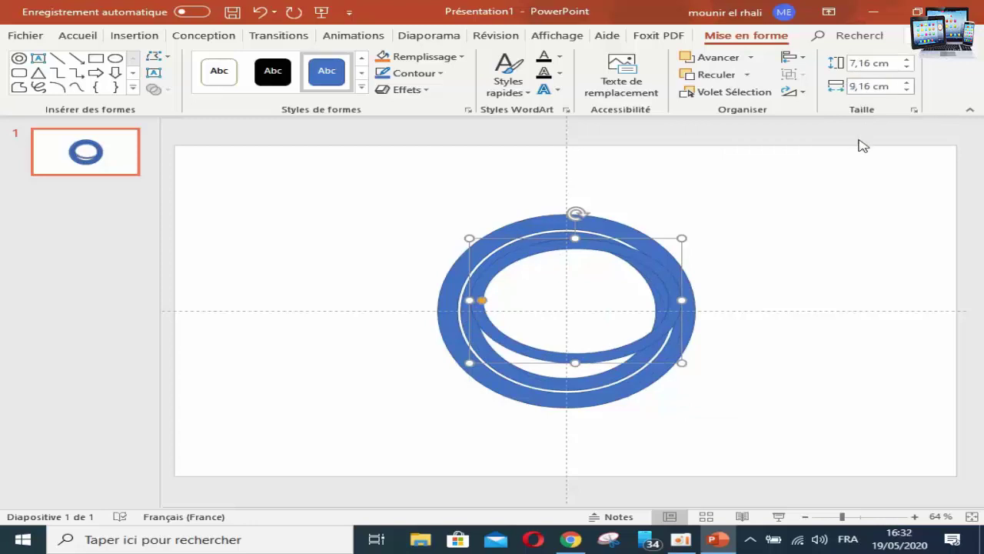
key(BackSpace)
Finish the 7,16 cm width and centre that ring inside the others
text(7)
click(878, 171)
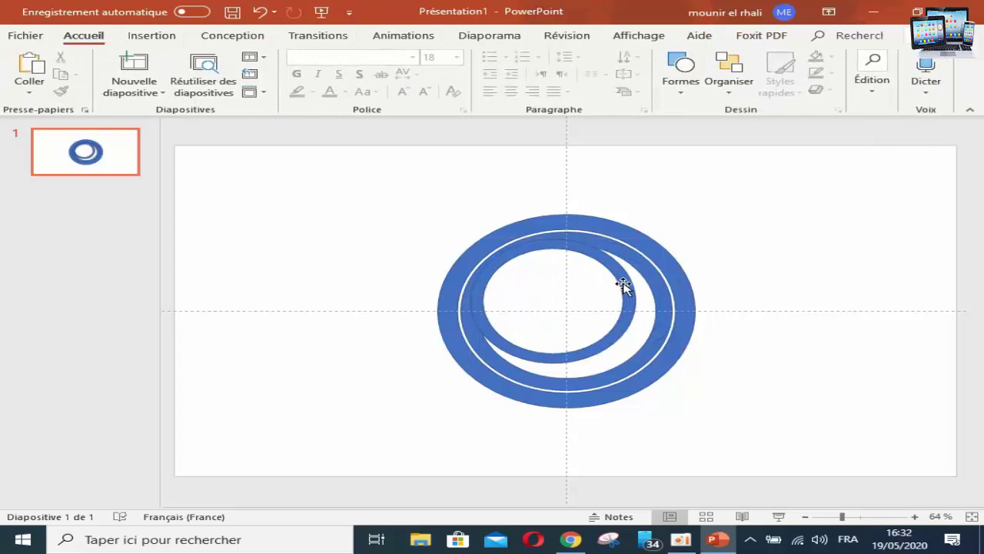
drag(623, 286, 631, 294)
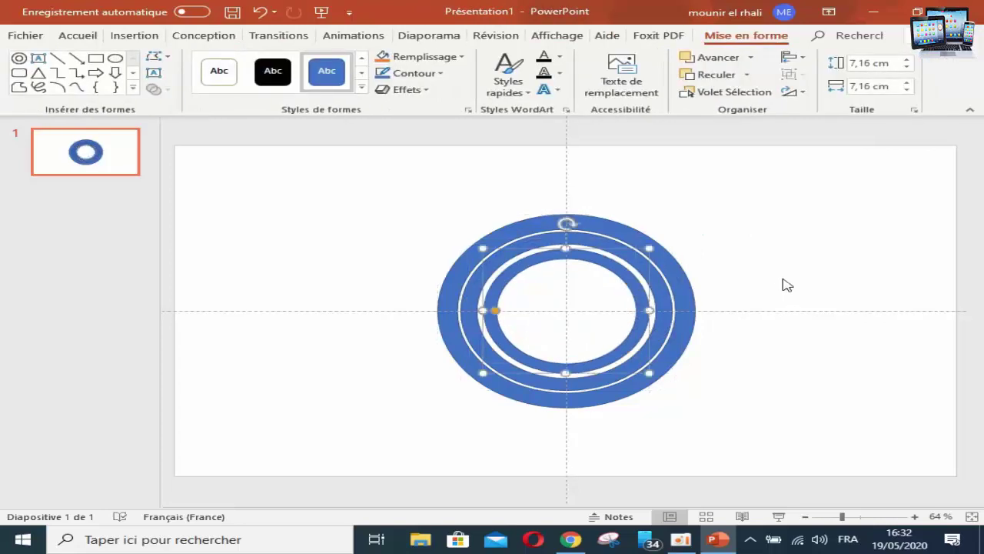
Paste another ring copy, size it to 5,16 cm, and centre it
right_click(616, 266)
click(635, 218)
right_click(775, 228)
click(589, 253)
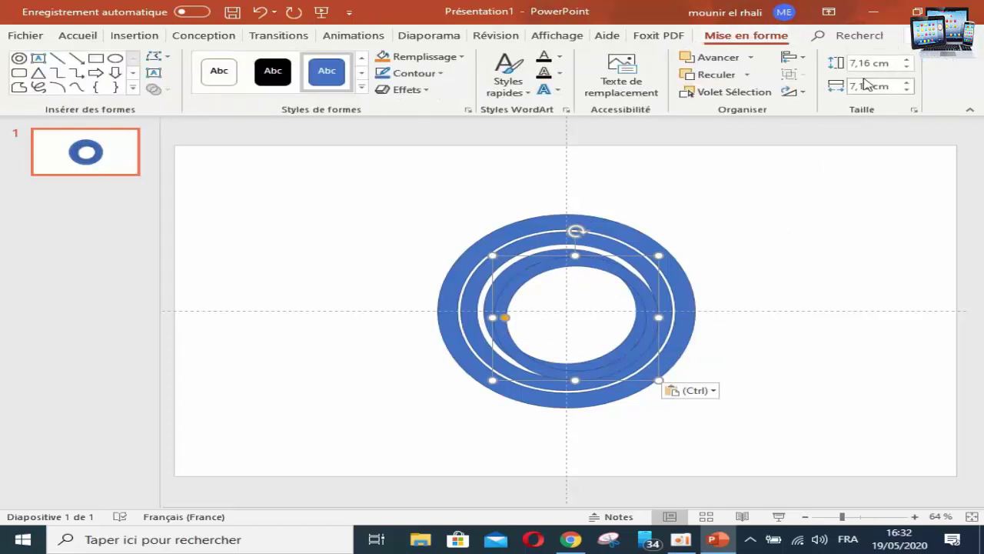
click(856, 64)
text(5,16)
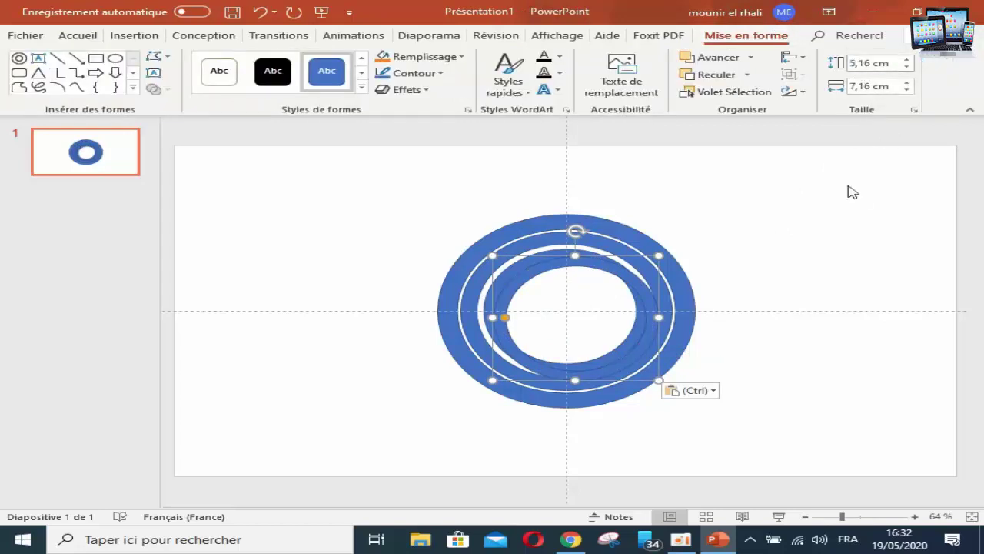
key(Return)
click(873, 187)
drag(611, 306, 616, 307)
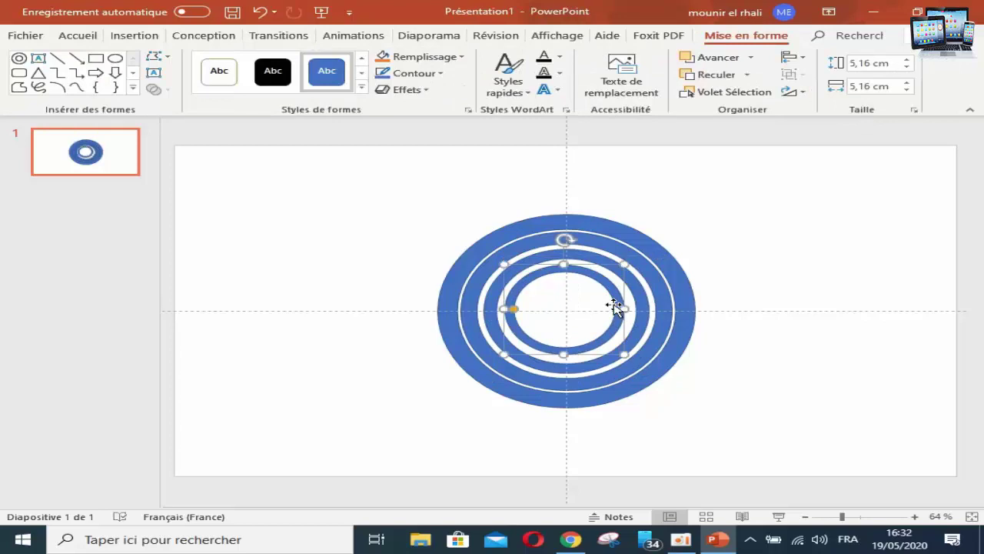
click(804, 307)
Add a centred 3,16 cm ring copy and shrink the innermost circle to 1,16 cm
right_click(598, 277)
click(651, 220)
right_click(549, 213)
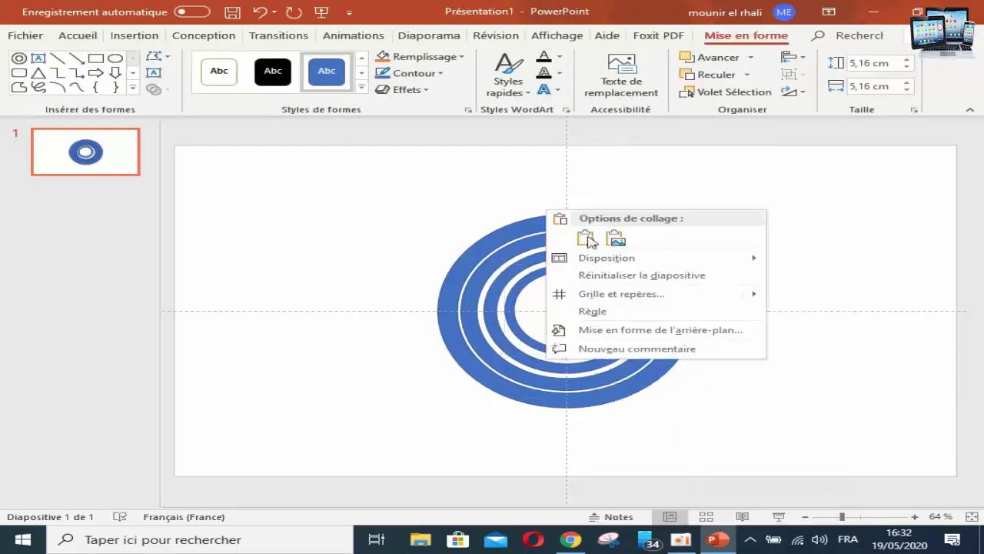
click(564, 237)
text(3,16)
key(Return)
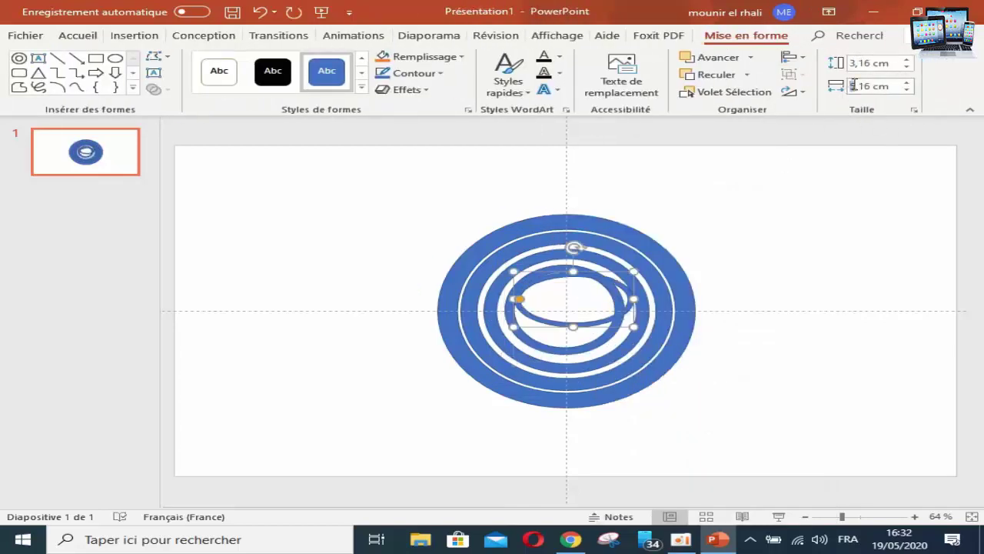
drag(576, 304, 594, 323)
text(1,16)
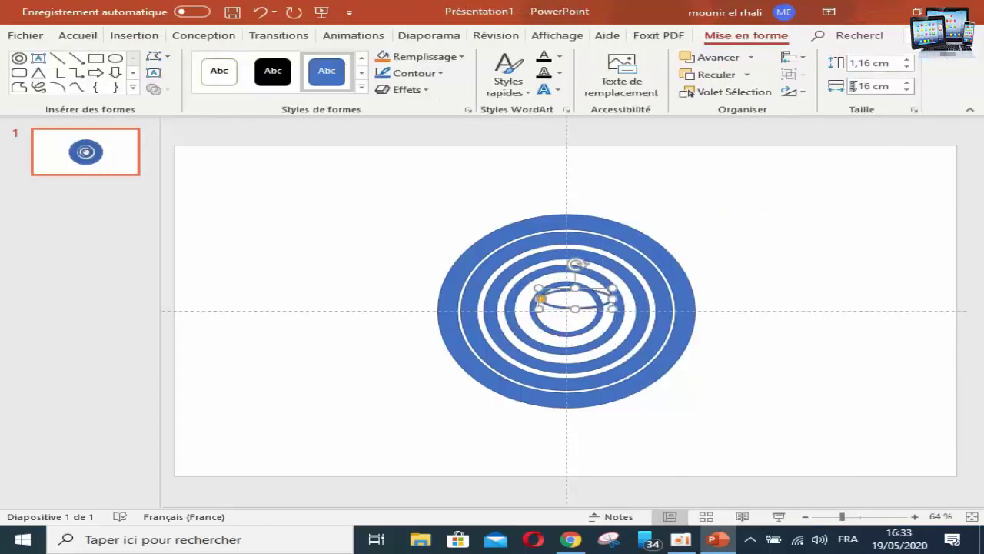
key(Return)
click(842, 279)
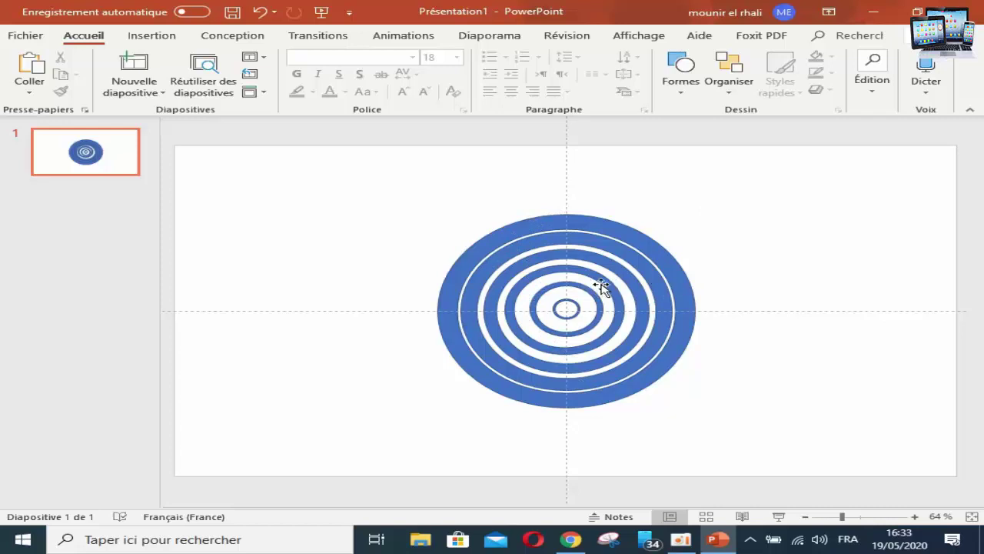
Fill the outer ring dark red, the 9,16 cm ring red, and the 7,16 cm ring orange
click(531, 225)
right_click(532, 226)
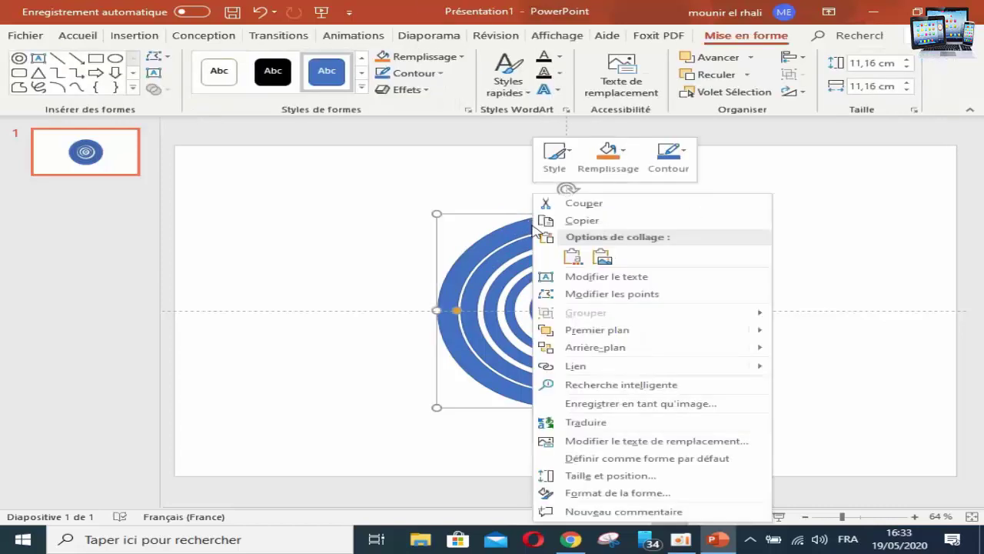
click(632, 152)
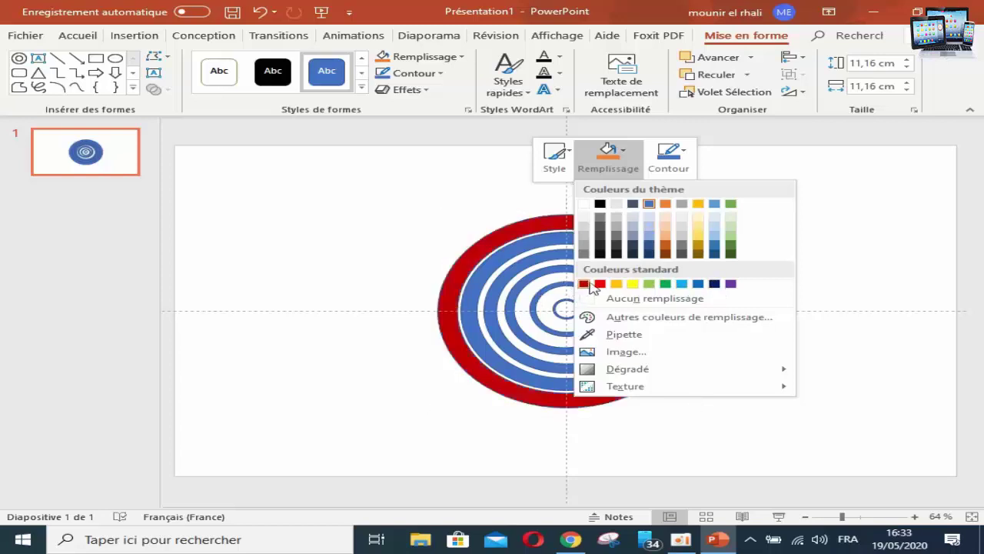
click(584, 283)
click(562, 236)
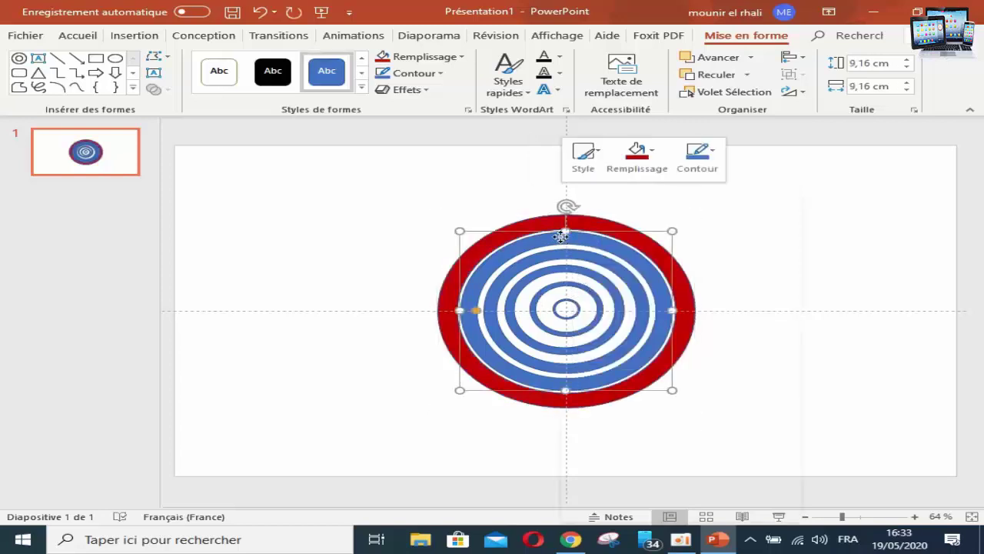
right_click(562, 236)
click(634, 154)
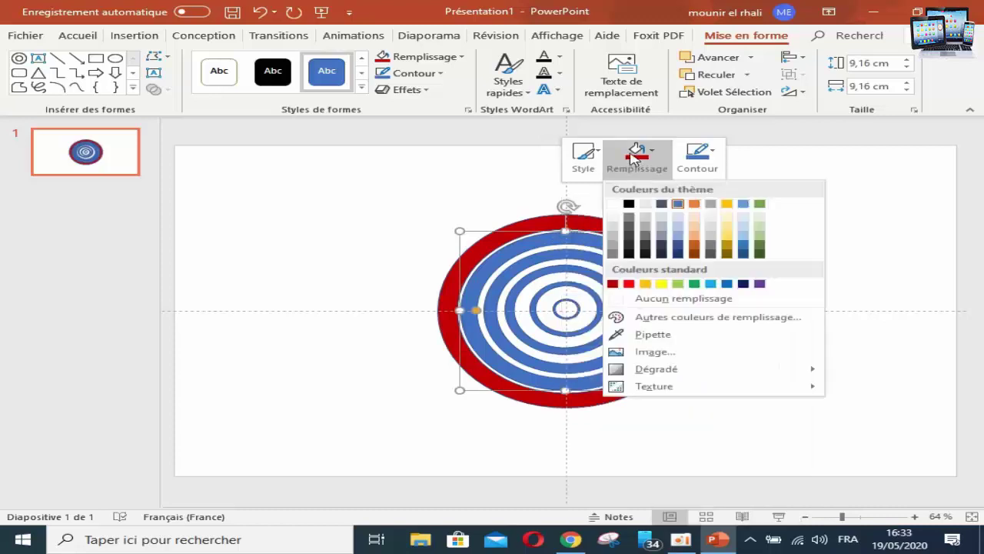
click(628, 284)
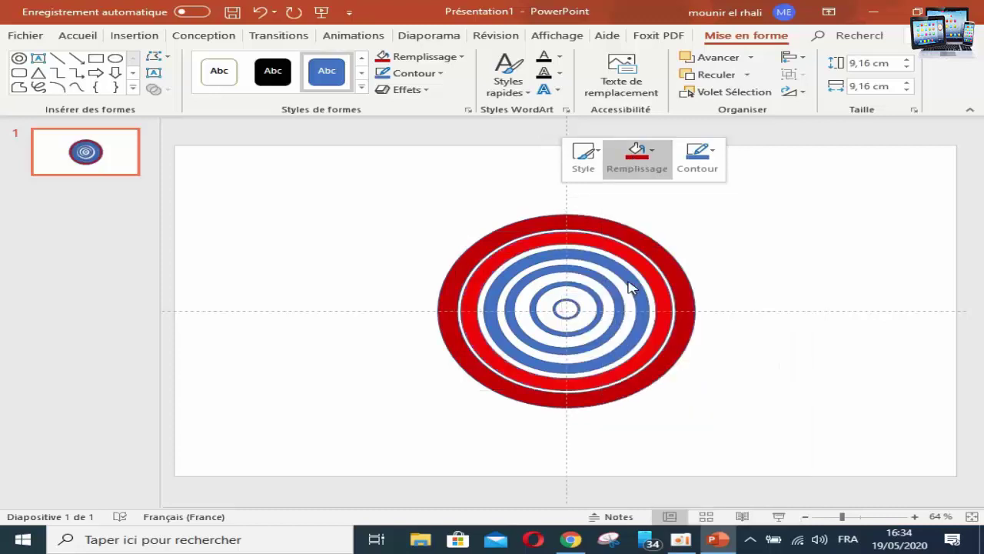
click(561, 254)
right_click(562, 252)
click(631, 166)
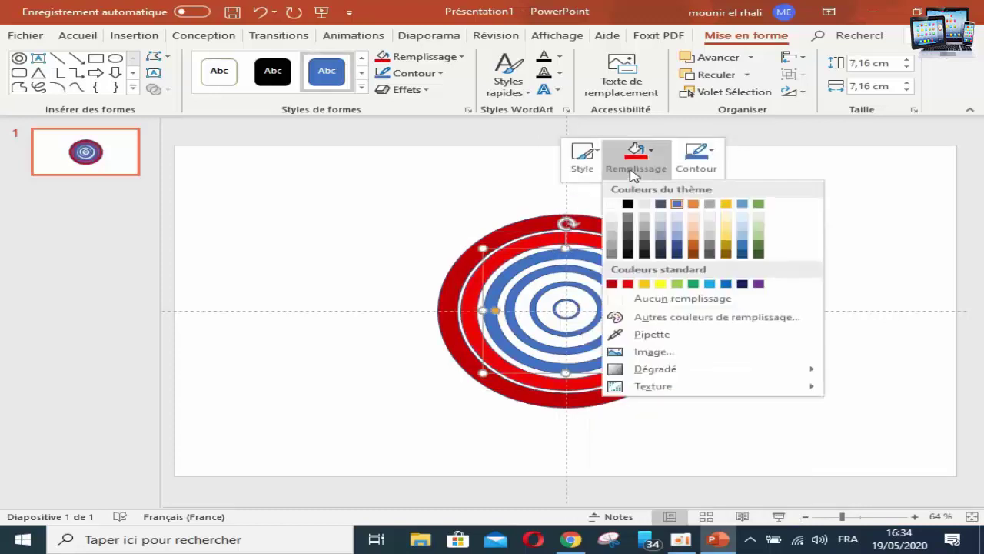
click(644, 284)
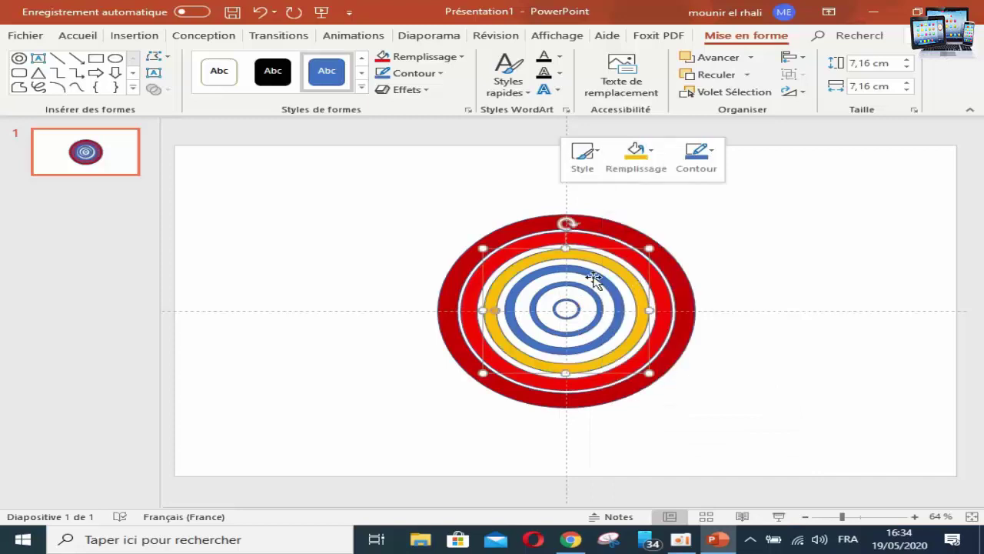
Fill the 5,16 cm ring yellow, the 3,16 cm ring light green, and the centre circle blue
click(594, 278)
right_click(594, 278)
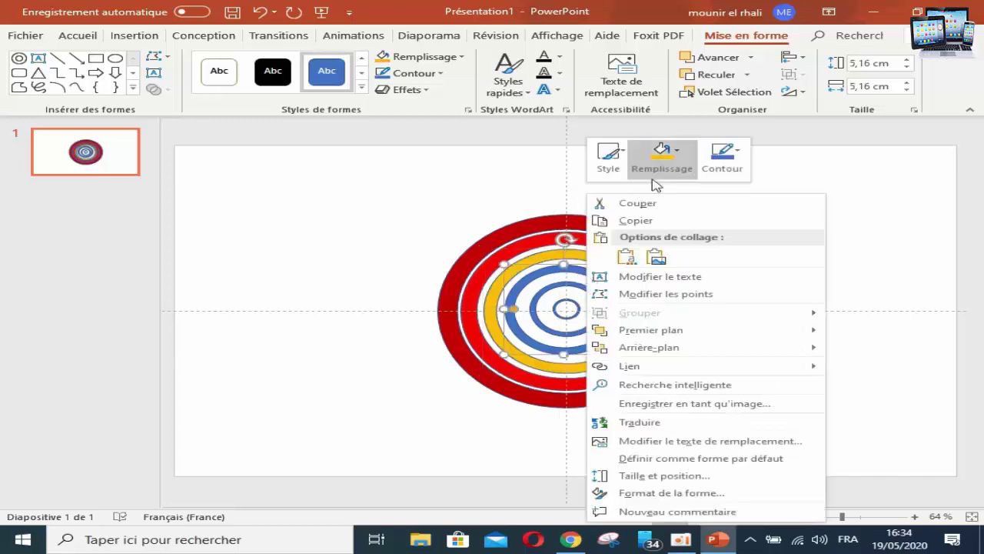
click(665, 165)
click(684, 284)
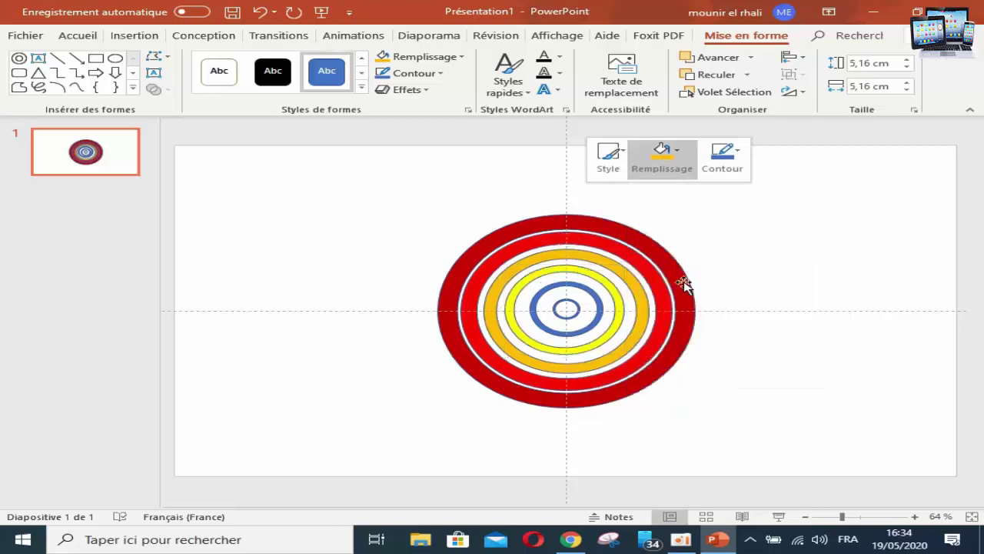
click(574, 282)
right_click(573, 285)
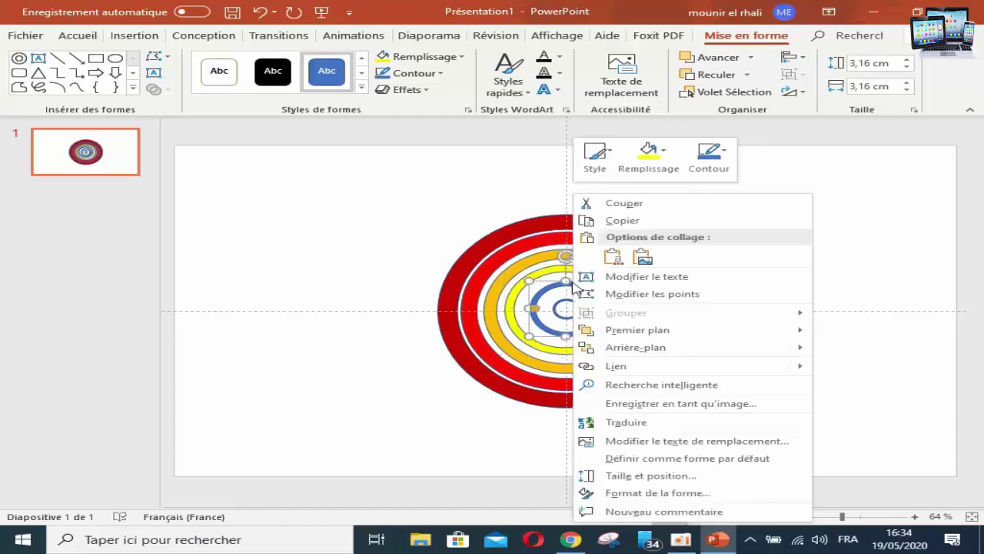
click(659, 166)
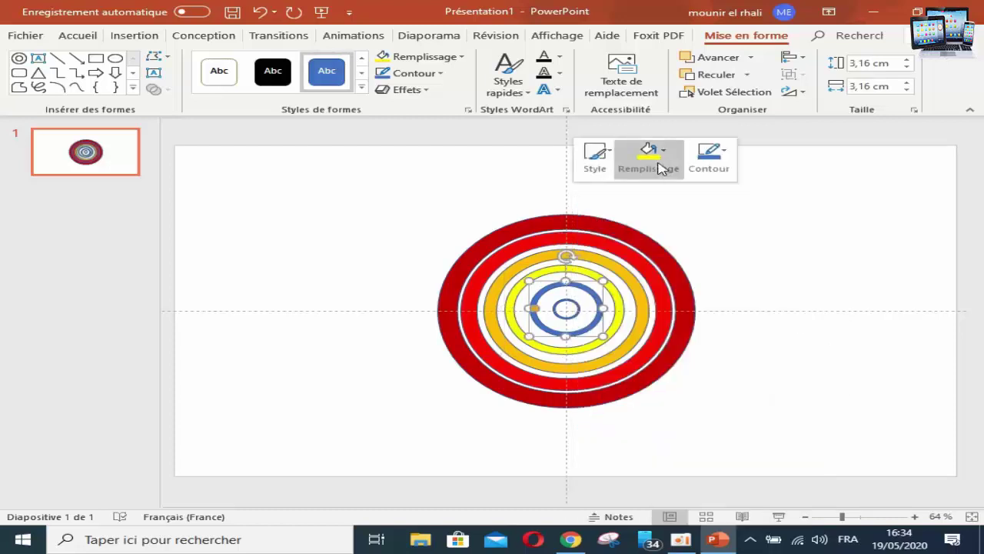
click(690, 283)
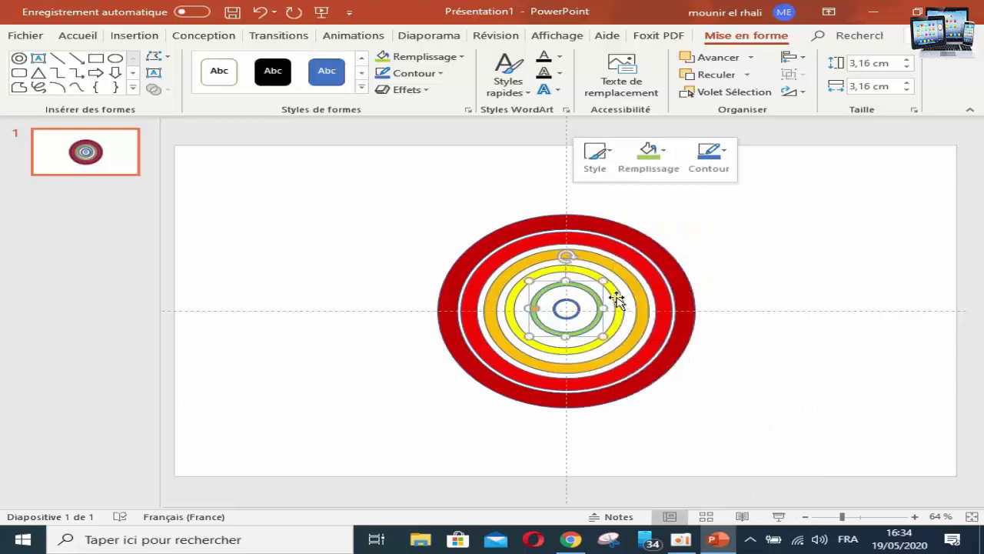
click(581, 308)
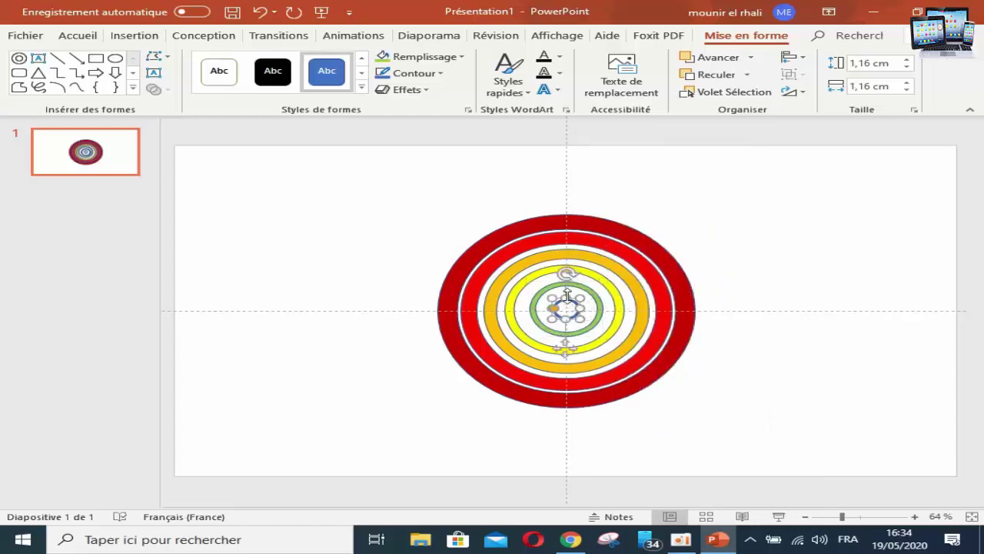
right_click(567, 304)
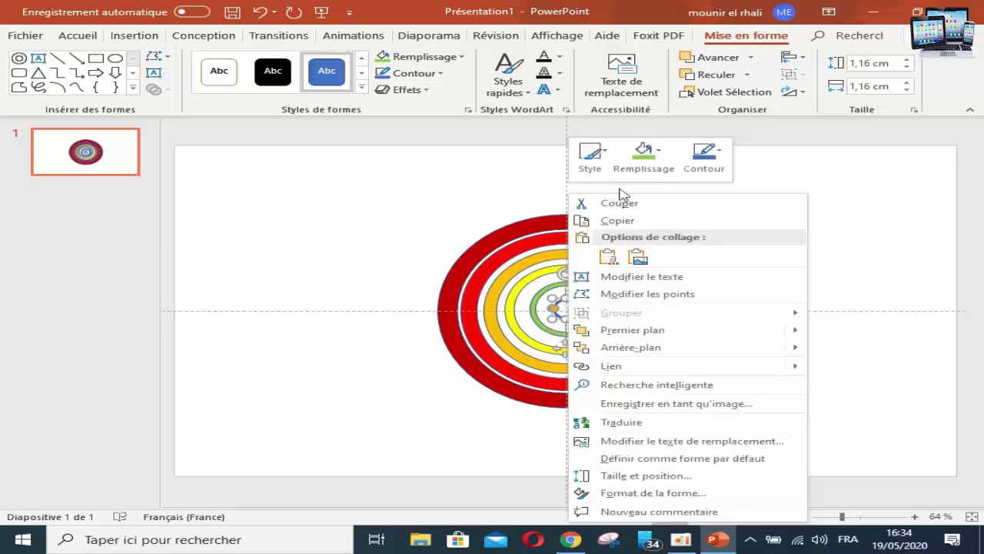
click(662, 158)
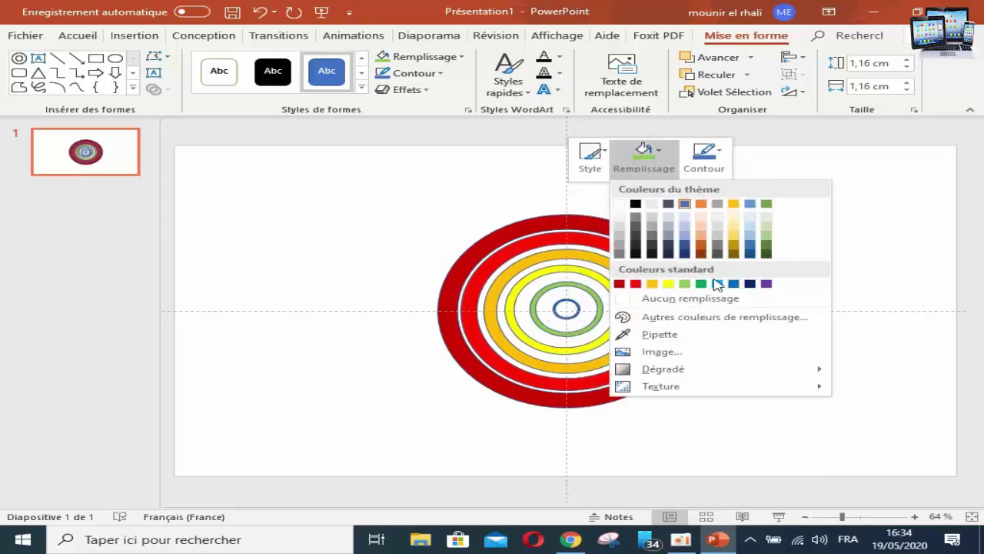
click(718, 284)
click(804, 277)
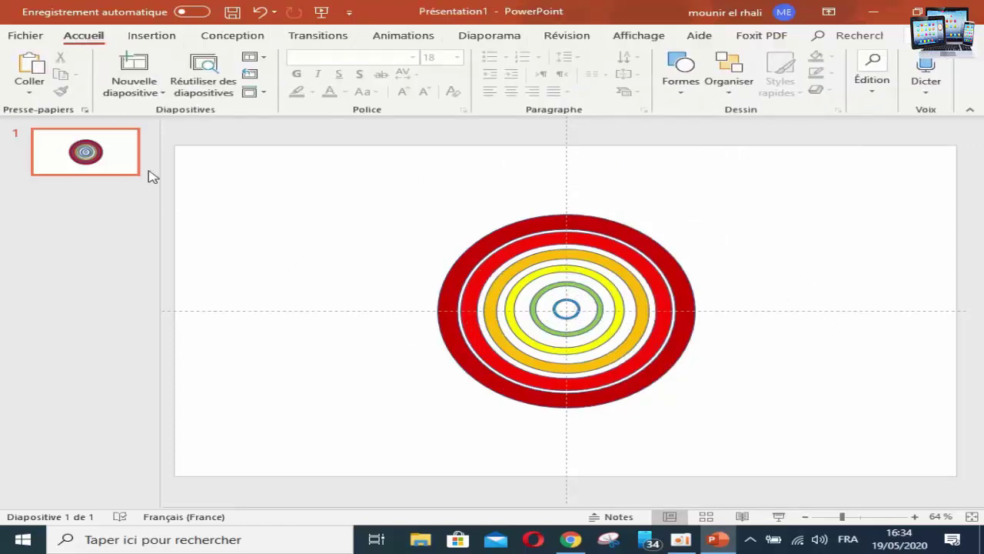
Use Dupliquer la diapositive on slides 1 and 2, then reselect slide 1
click(121, 158)
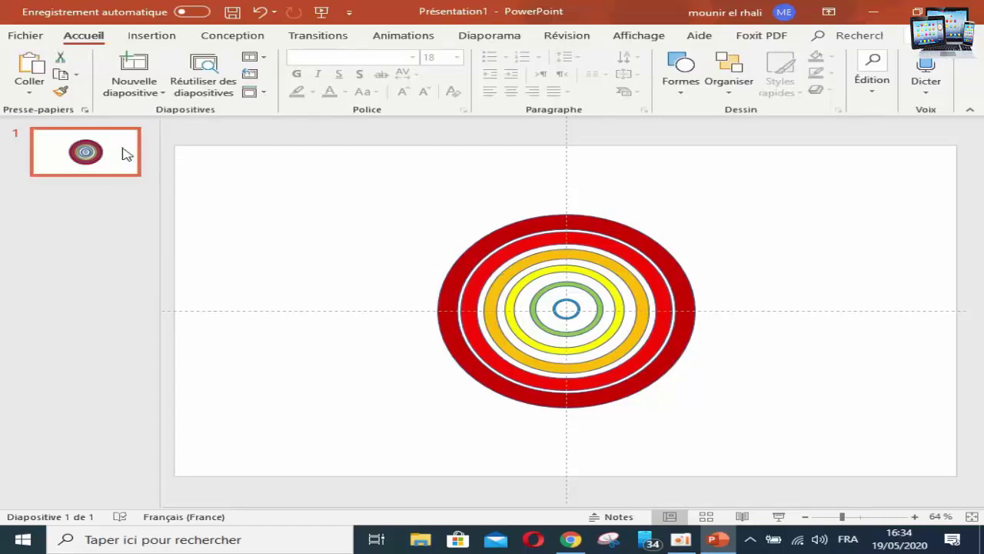
right_click(123, 153)
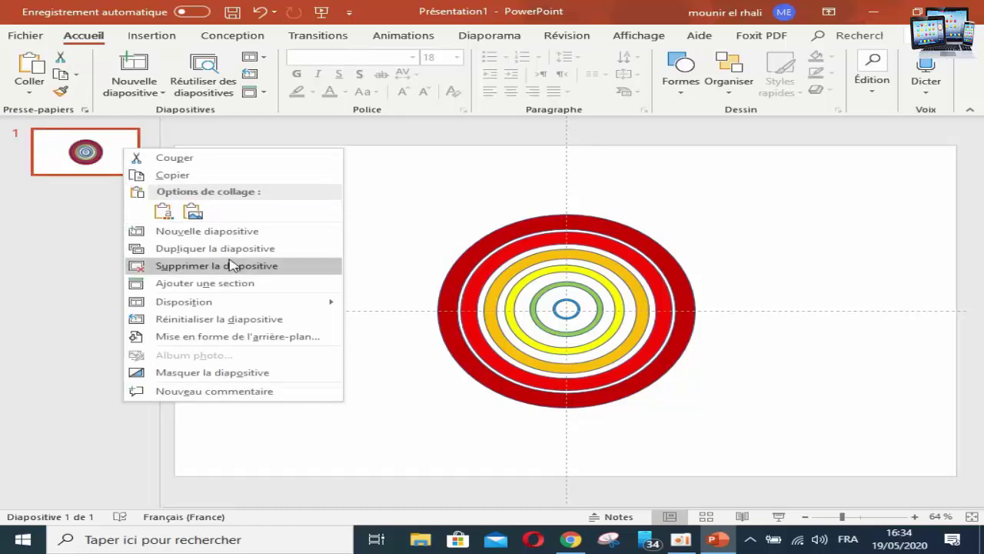
click(227, 249)
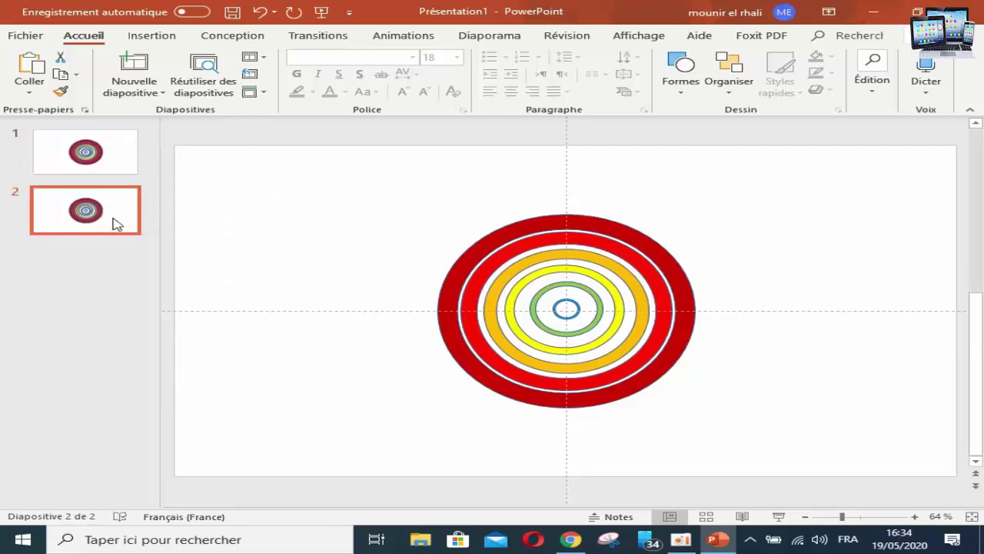
right_click(115, 223)
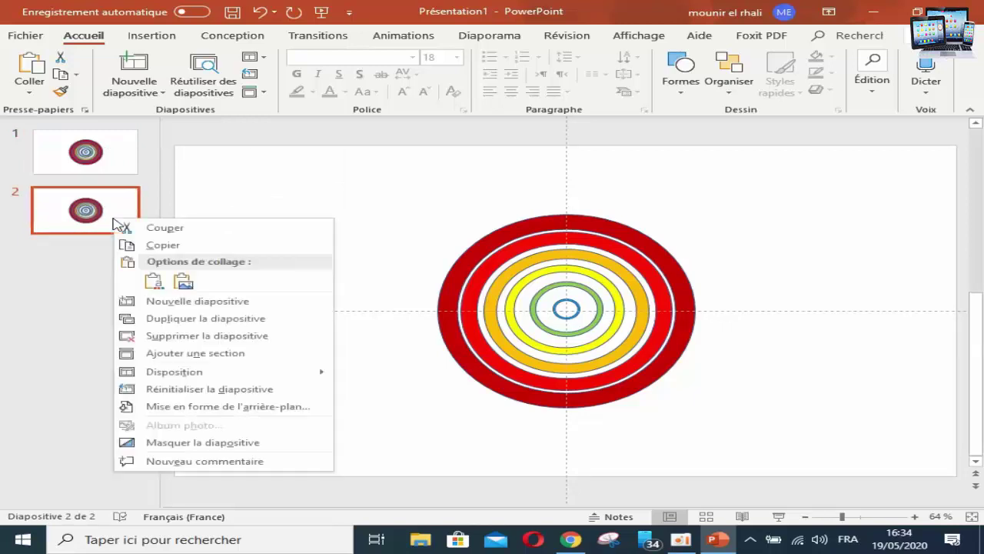
click(197, 322)
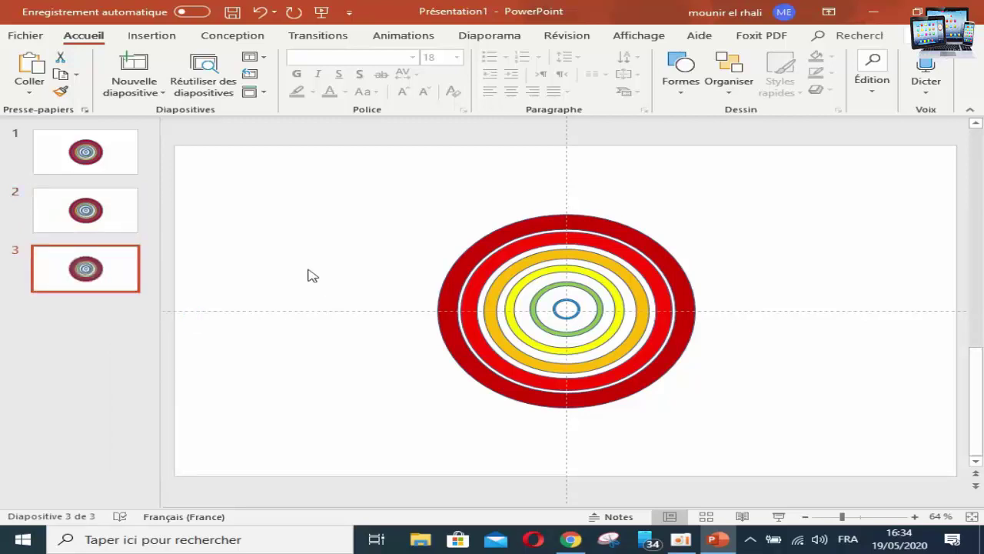
click(128, 158)
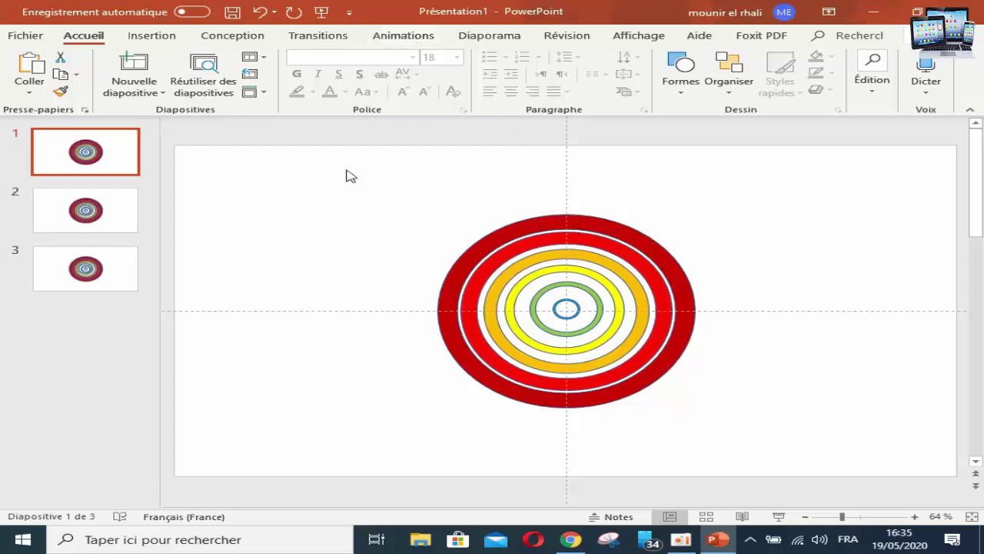
Apply the Roue entrance animation to all rings on slide 1, replacing an undone single-ring attempt
click(390, 37)
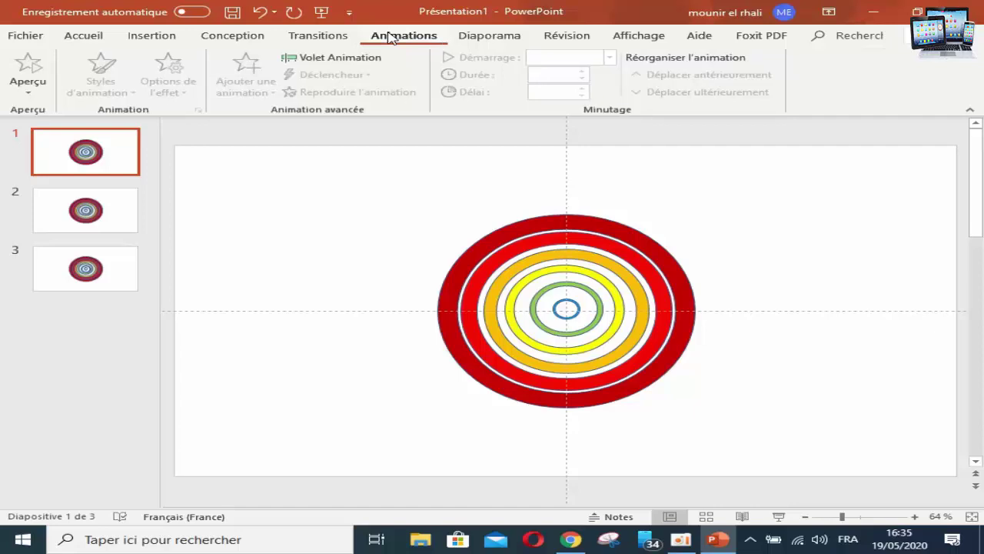
click(532, 225)
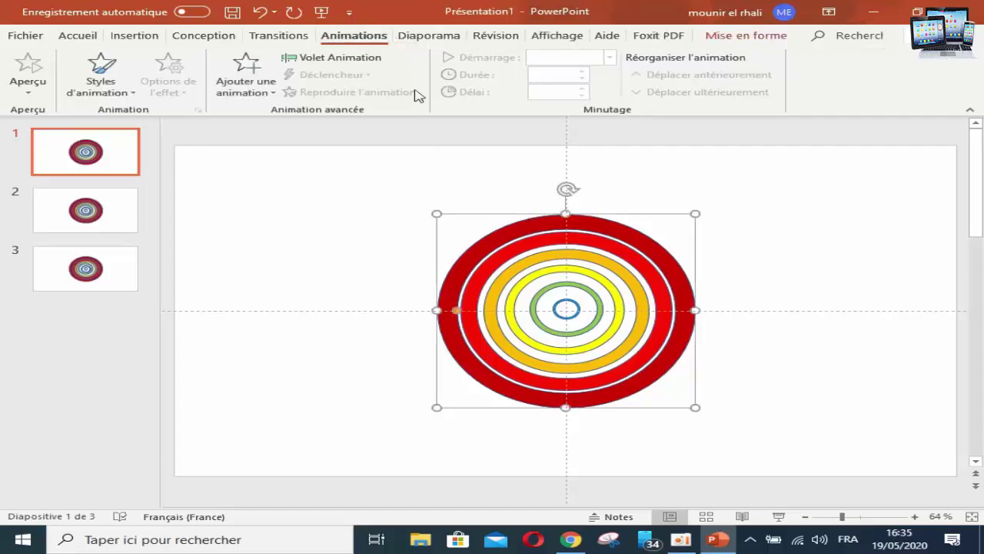
click(260, 91)
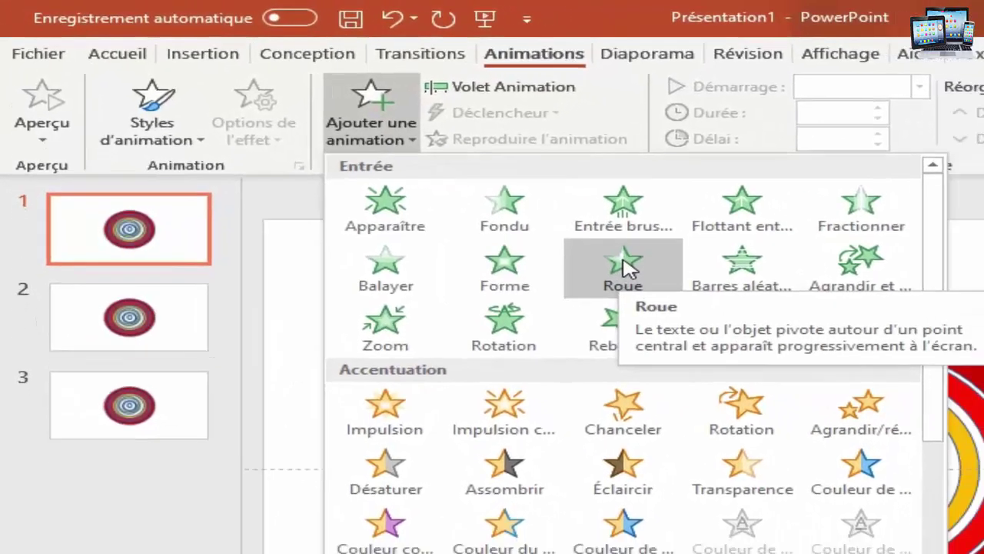
click(624, 268)
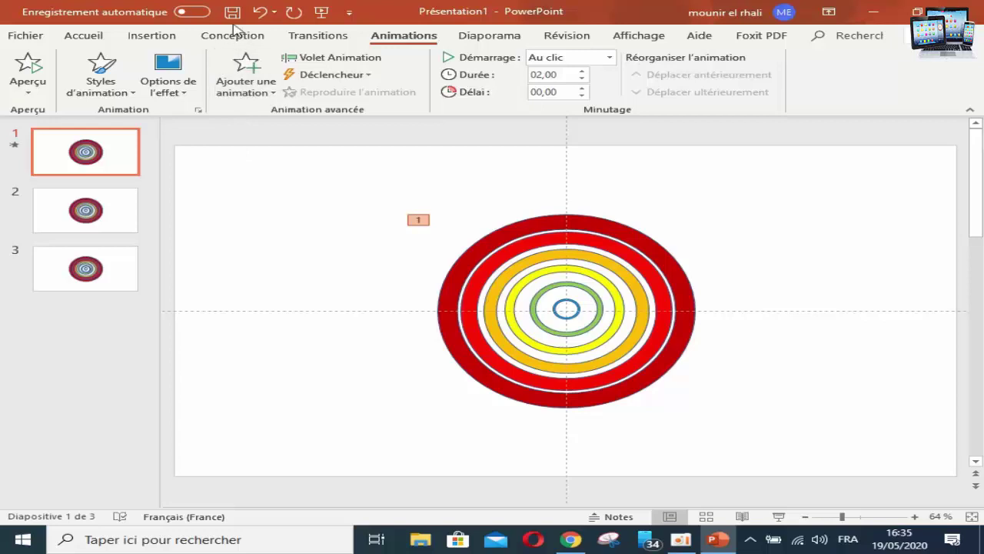
click(259, 12)
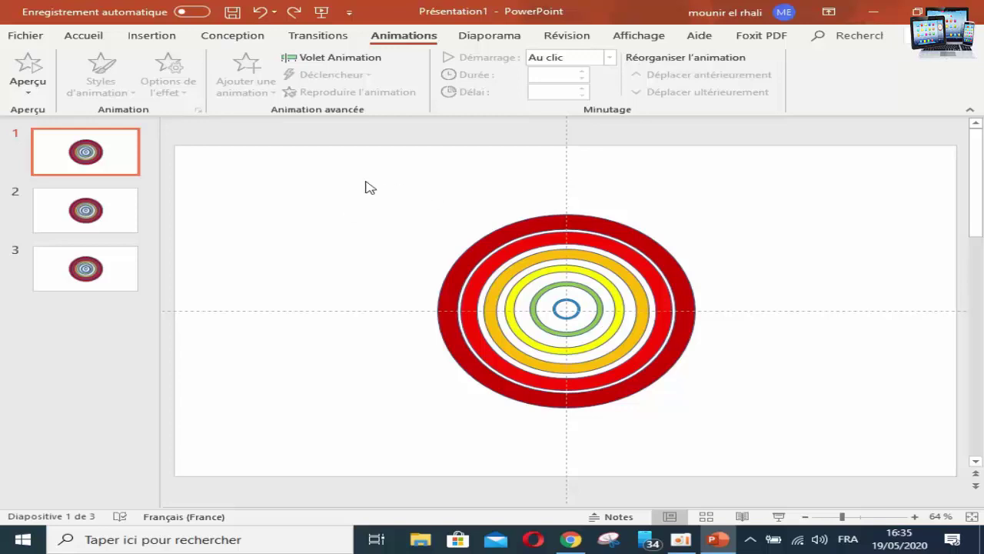
drag(416, 135, 725, 440)
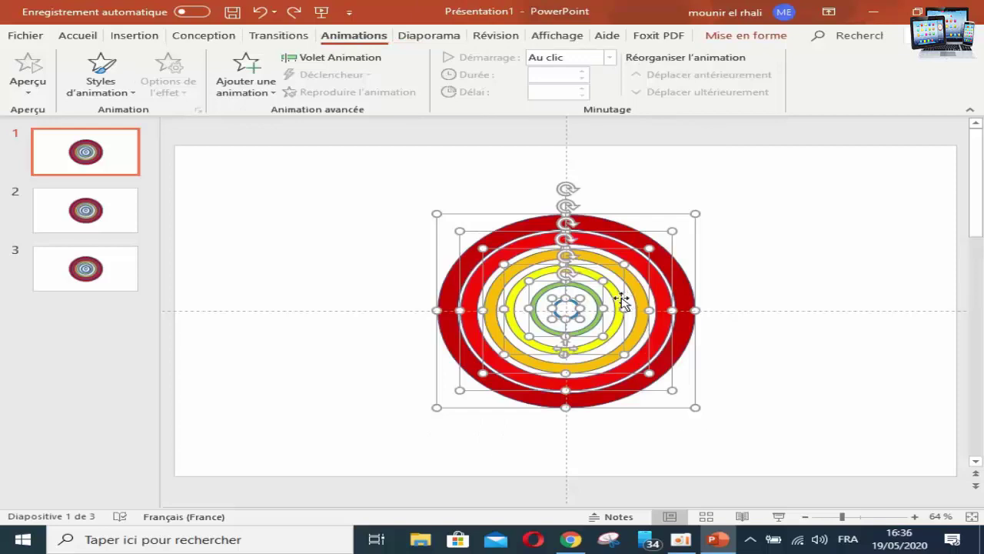
click(245, 81)
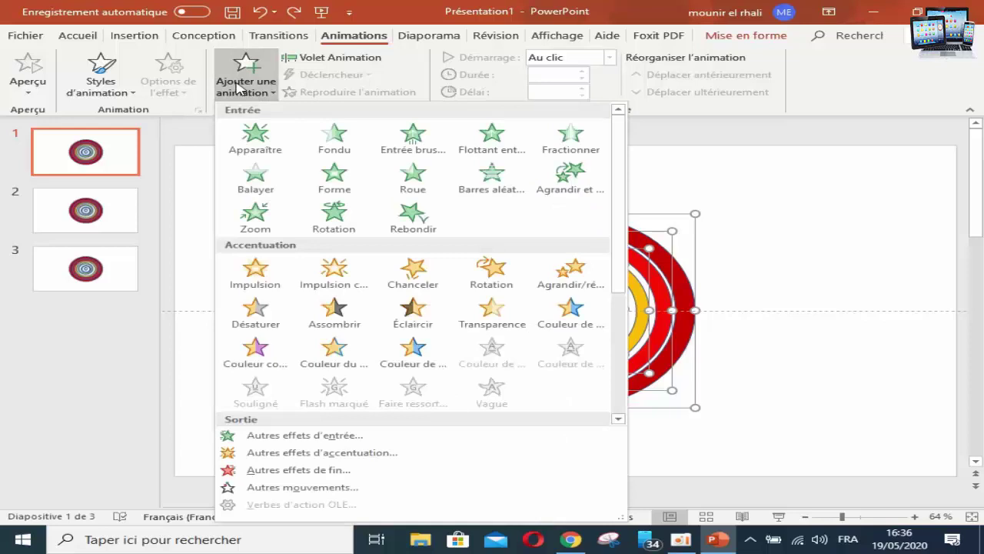
click(420, 178)
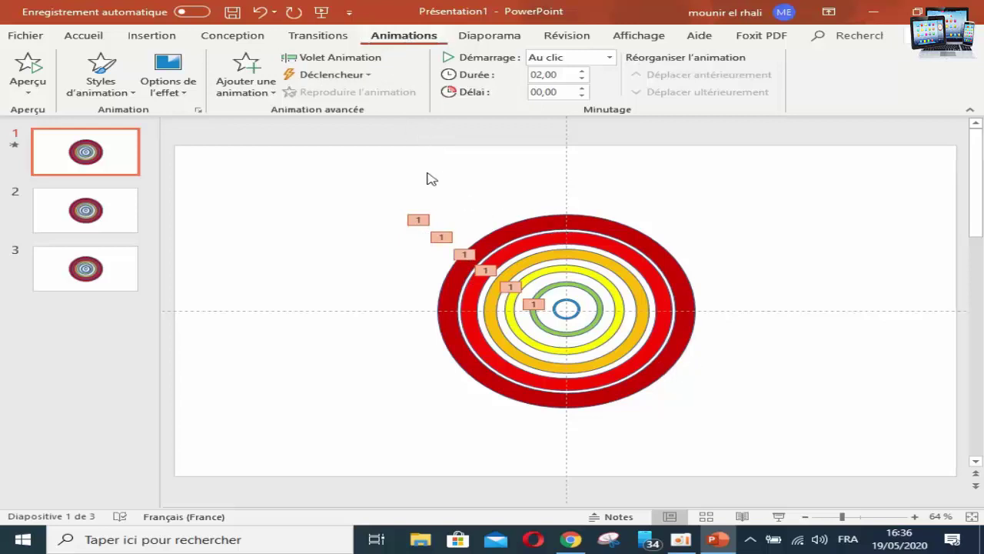
Add the Roue exit animation to every ring on slide 1 and preview the result
drag(767, 170, 349, 446)
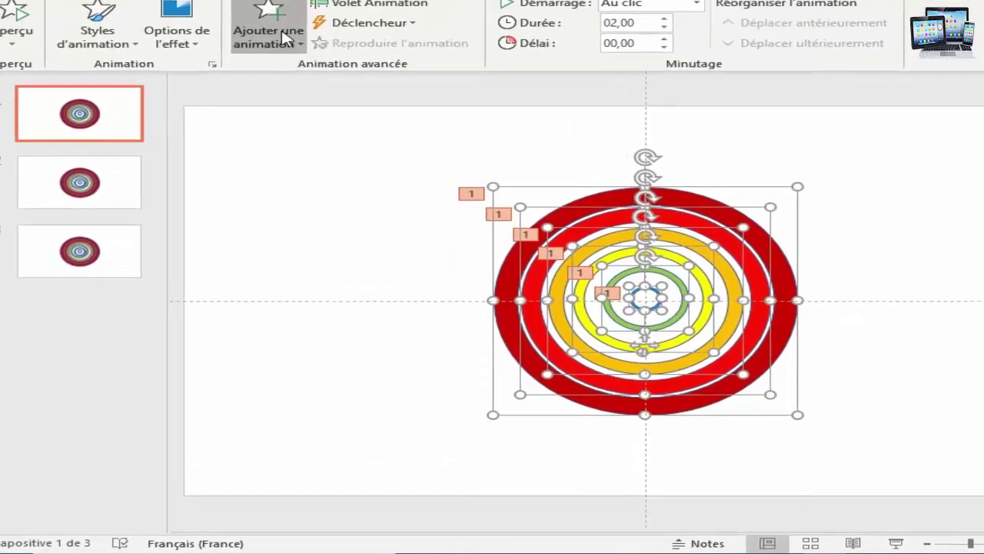
click(260, 88)
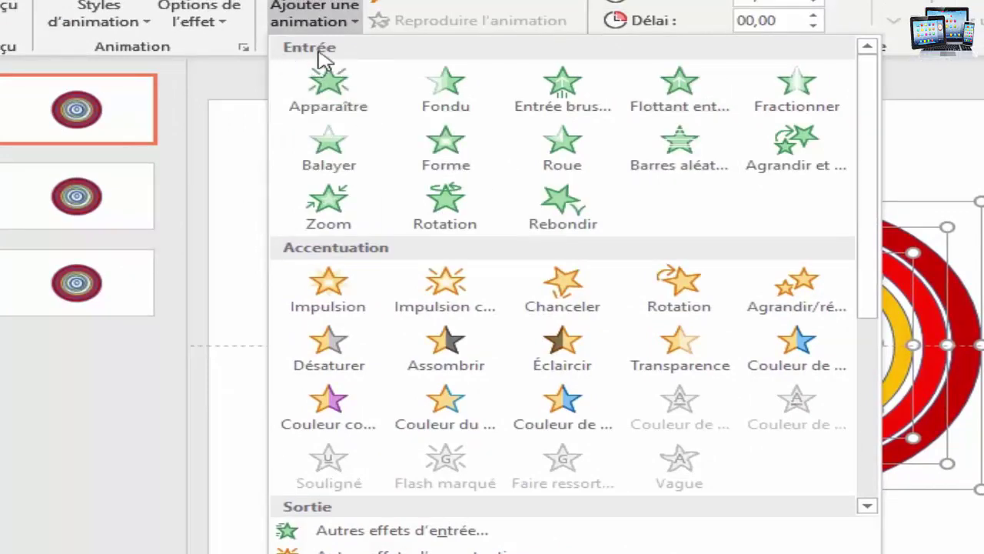
scroll(692, 516, down, 5)
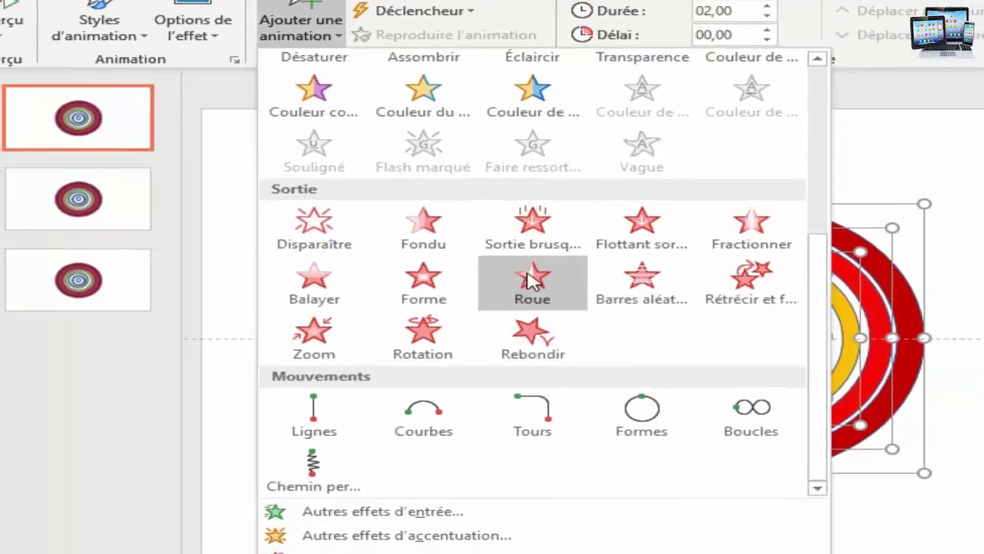
click(565, 284)
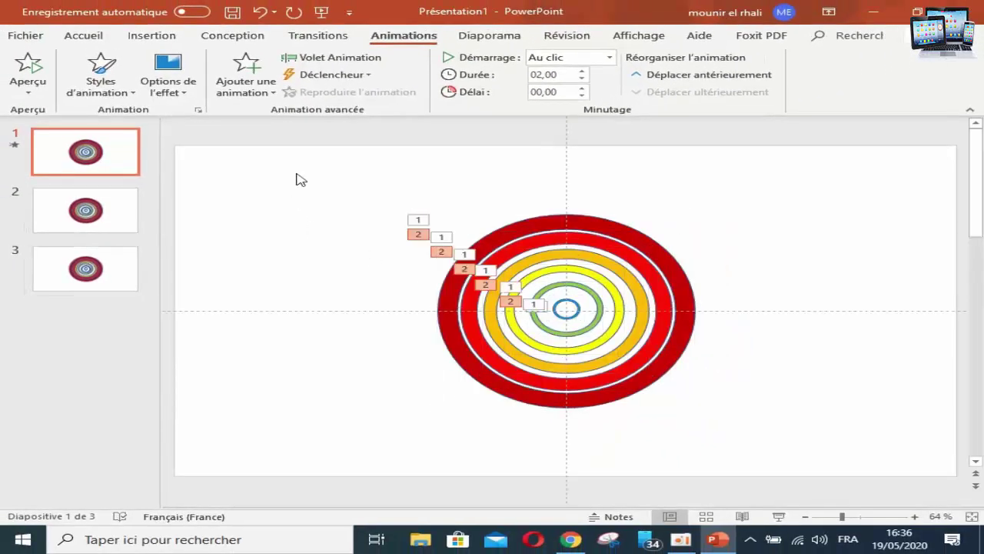
click(35, 70)
Select all twelve ring animations in the Animation Pane and raise their Durée to 03,00
click(354, 58)
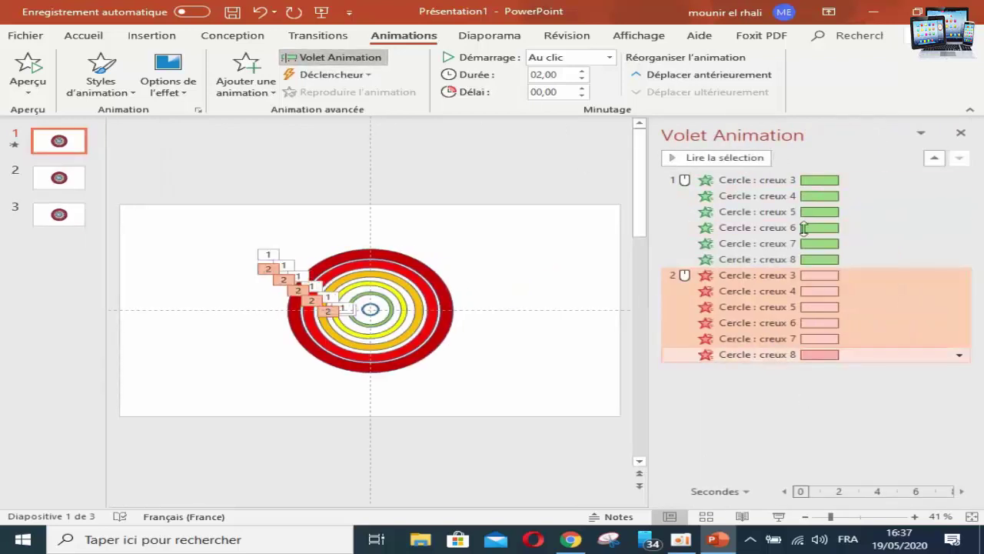
click(784, 417)
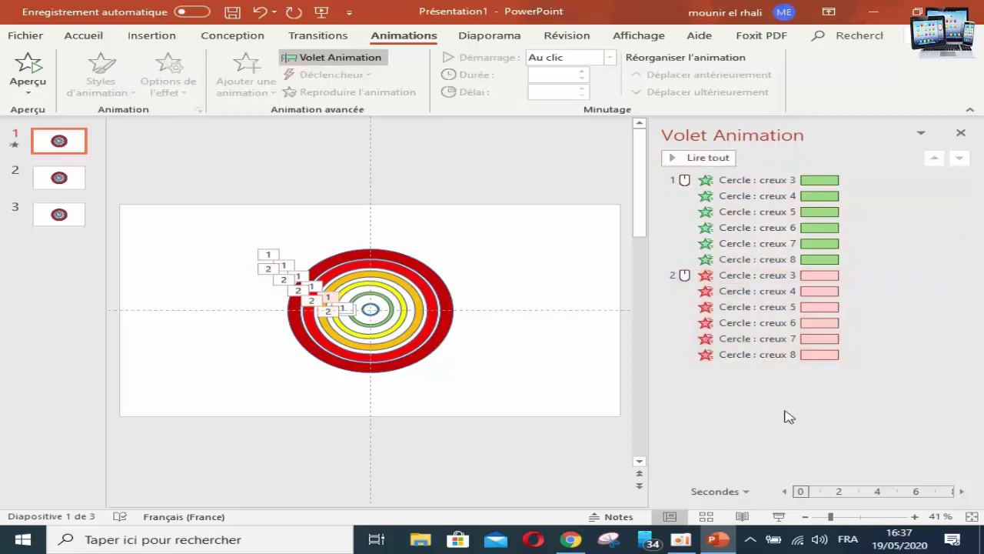
key(ctrl+a)
key(ctrl+a)
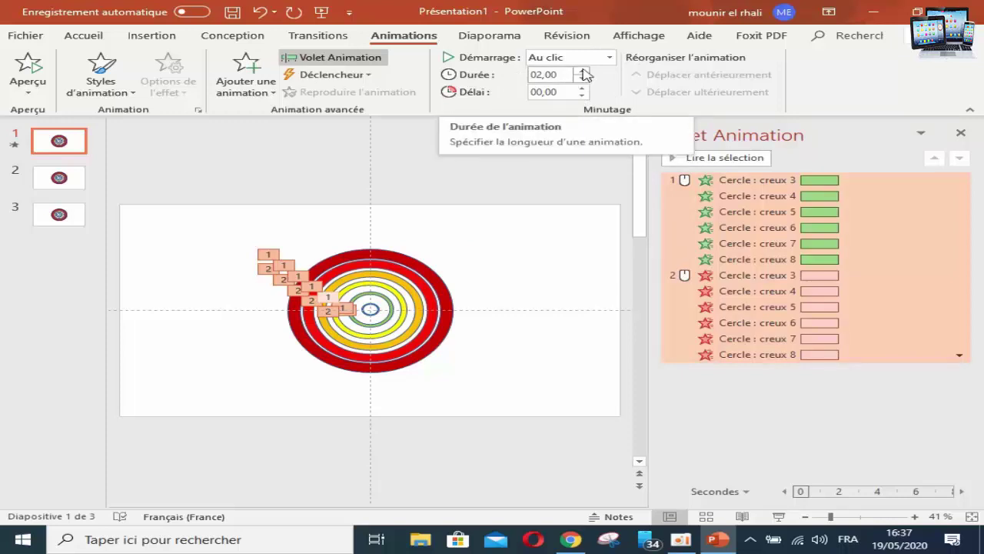
click(582, 70)
click(583, 70)
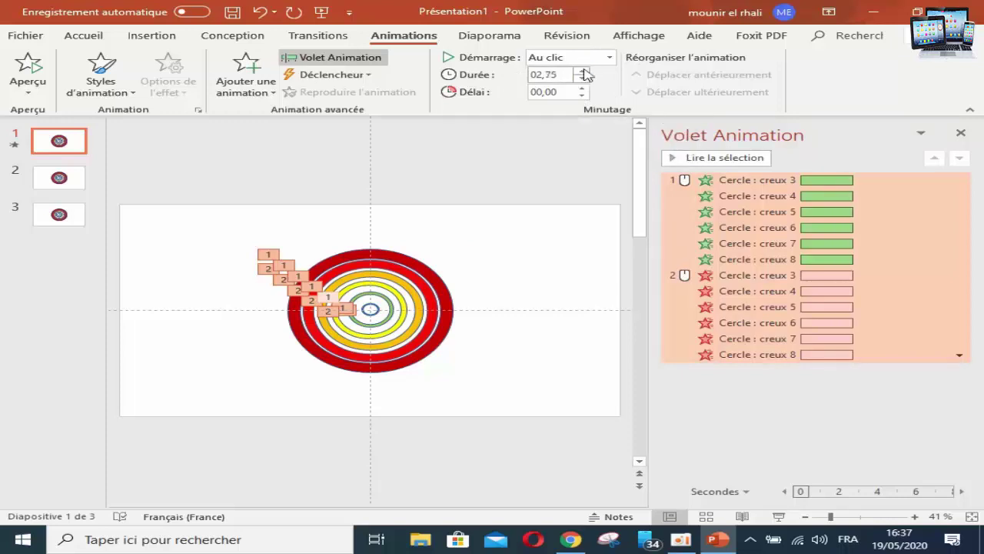
click(582, 70)
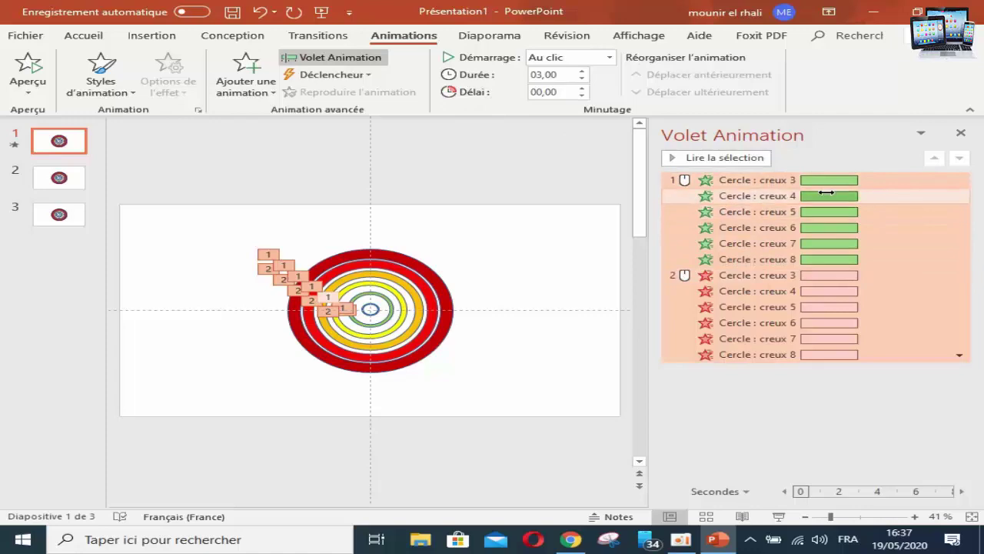
Delay the first group's creux 4 to creux 6 in quarter-second steps, reaching 0,75 s
click(850, 406)
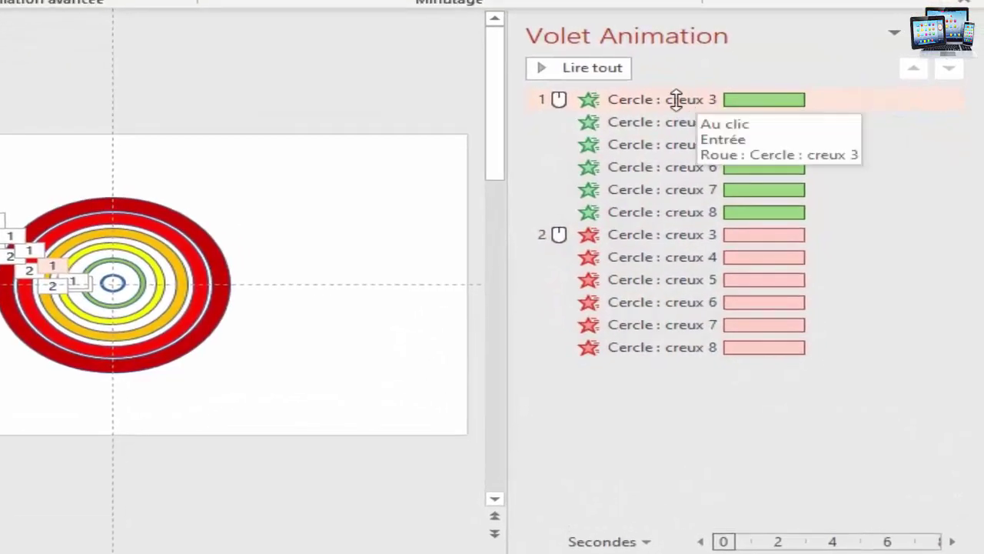
click(767, 179)
click(597, 99)
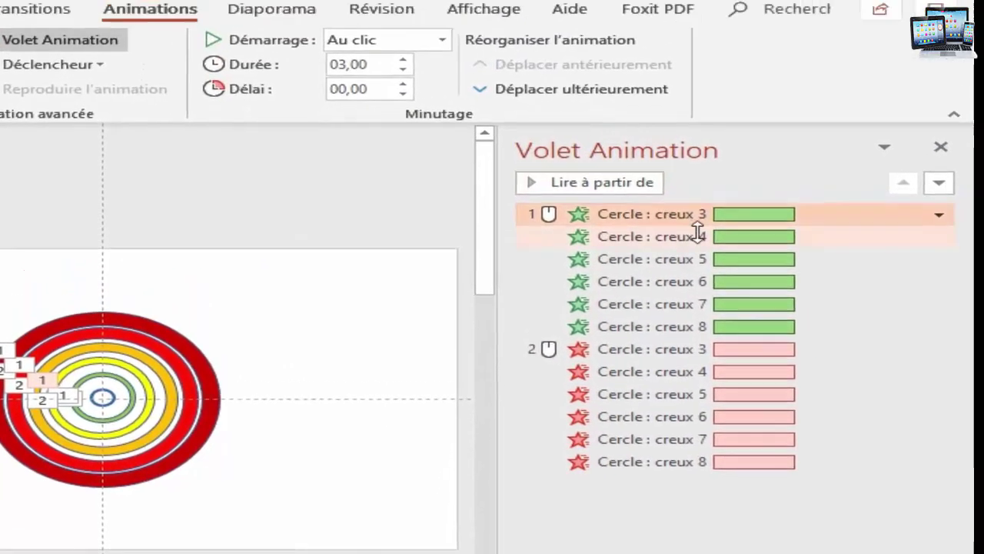
click(684, 122)
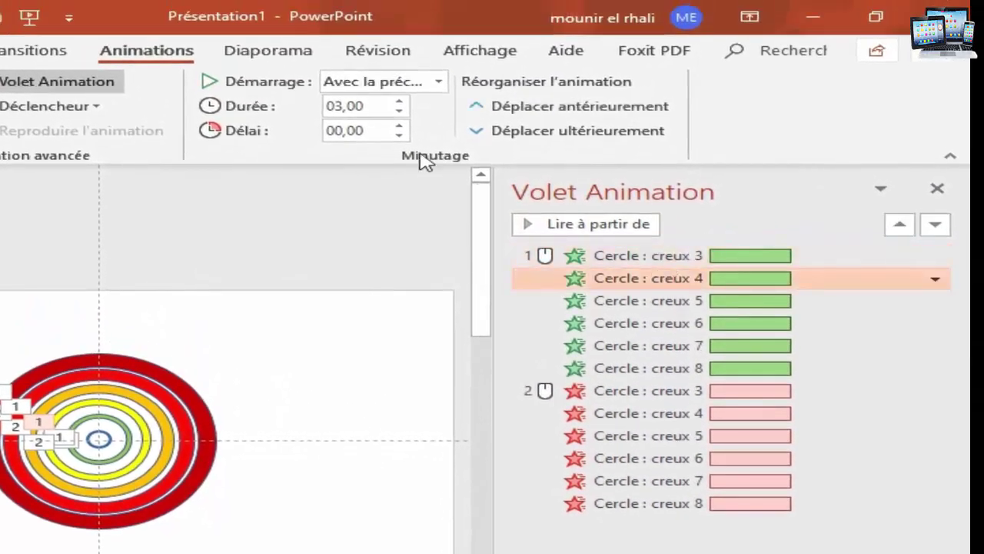
click(397, 125)
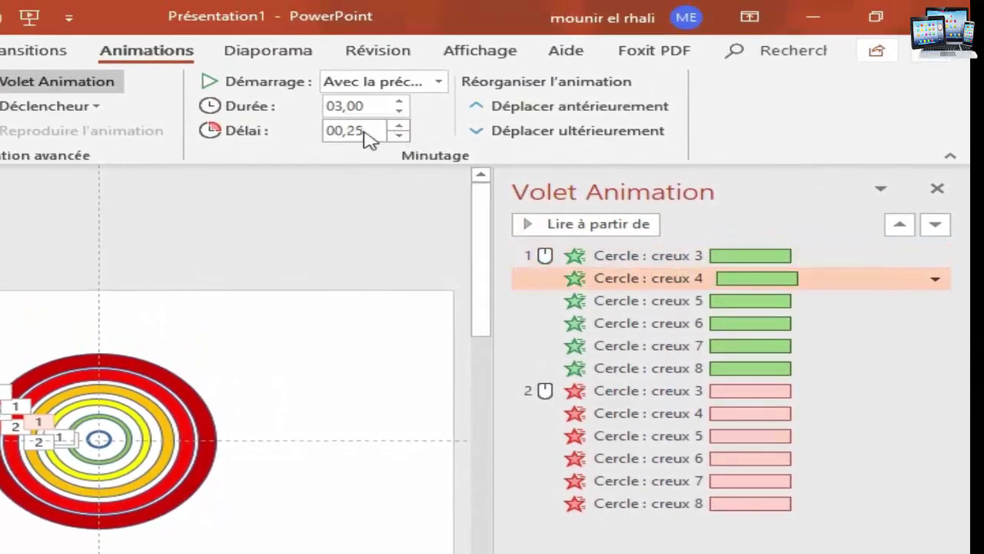
click(668, 301)
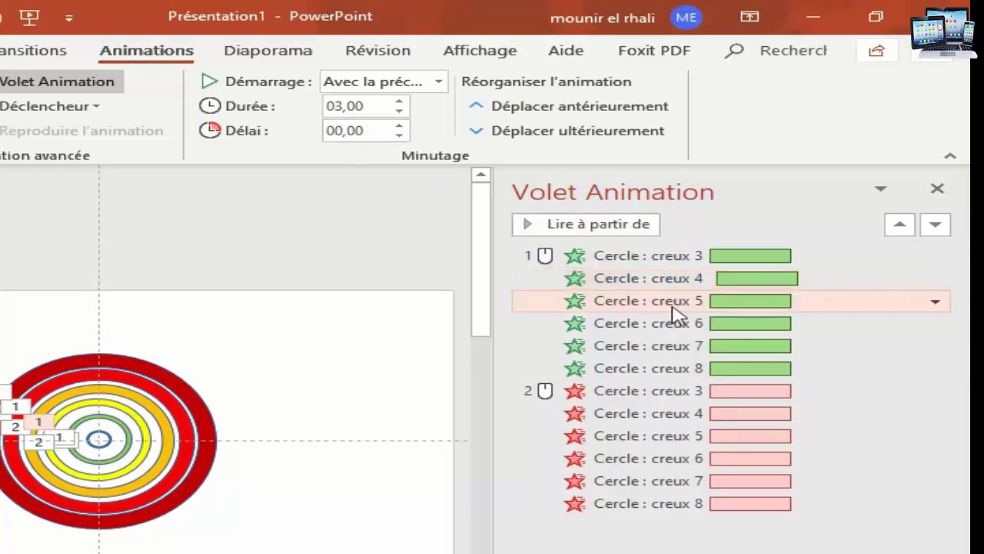
click(399, 126)
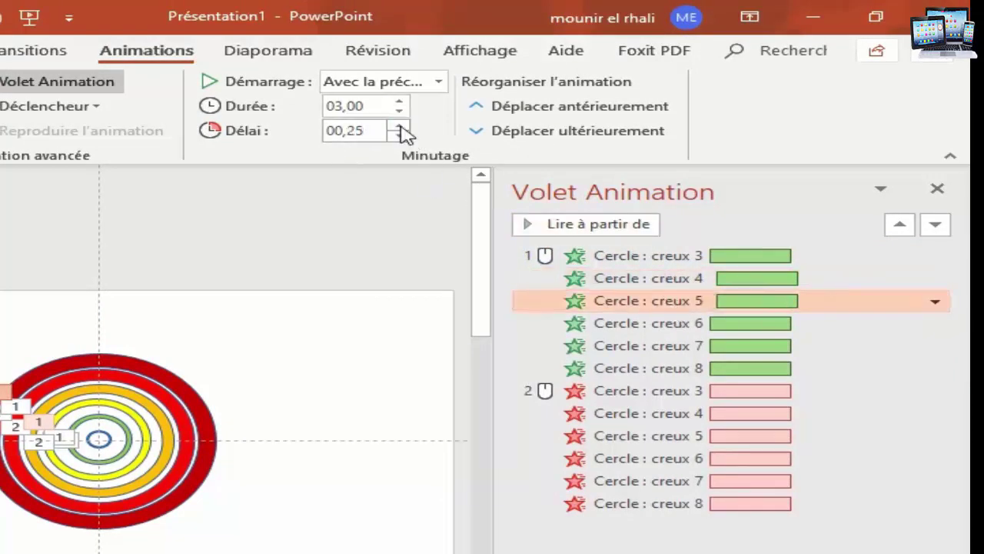
click(639, 325)
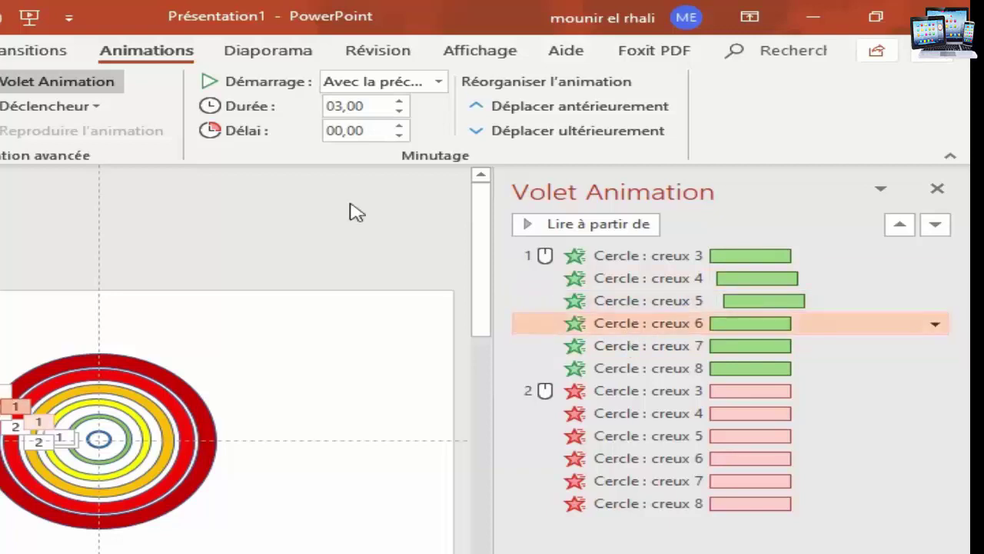
click(399, 127)
click(399, 126)
click(399, 126)
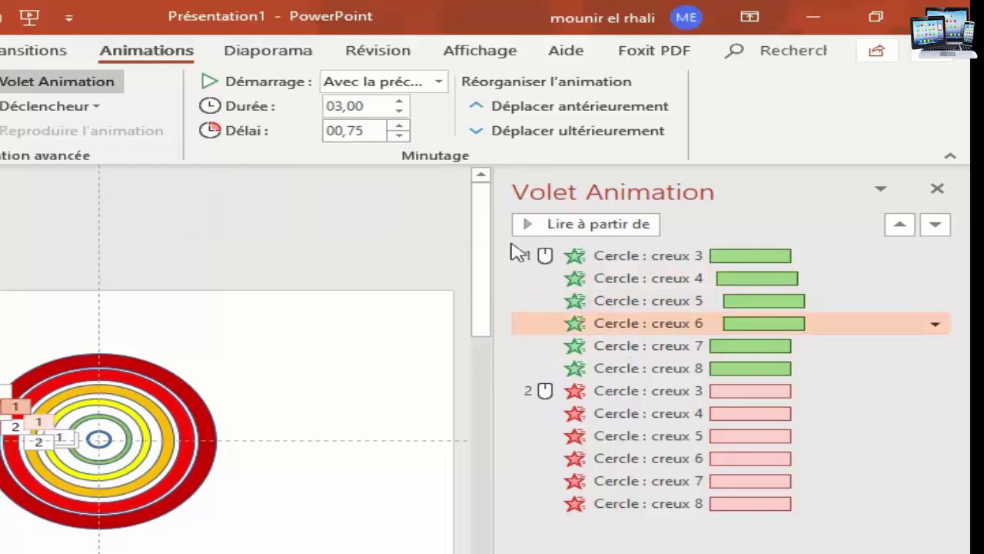
Delay the first group's creux 7 and creux 8, with creux 8 at 1,25 s
click(659, 346)
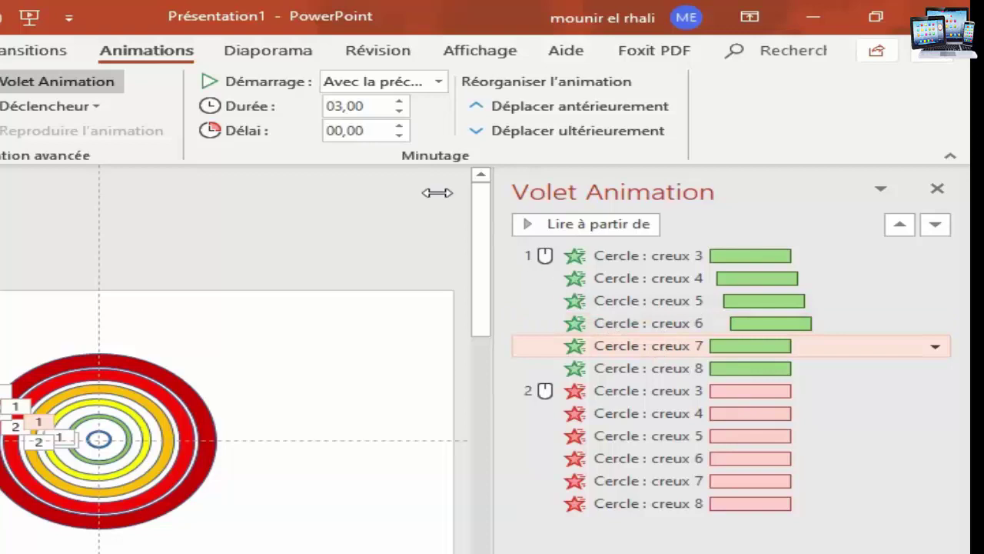
click(399, 126)
click(399, 126)
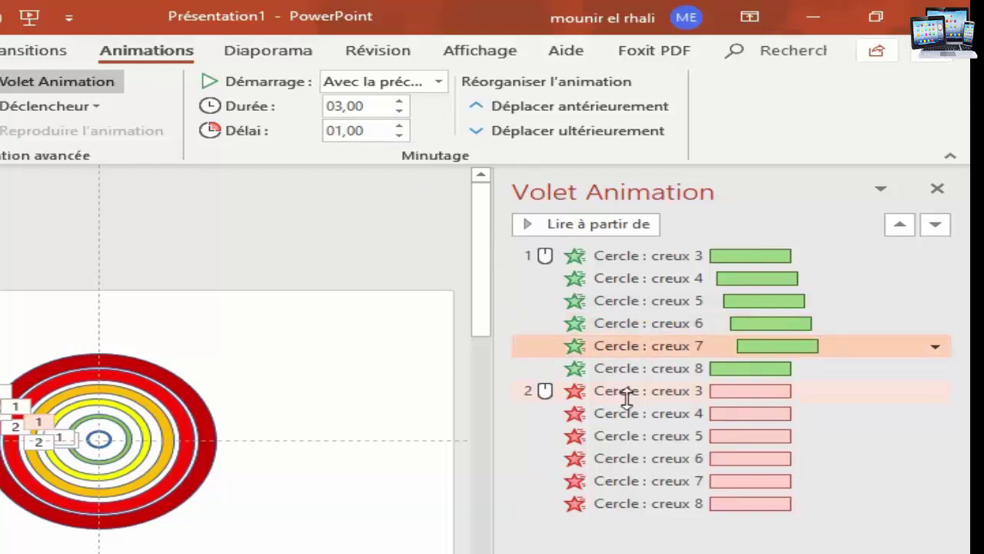
click(627, 363)
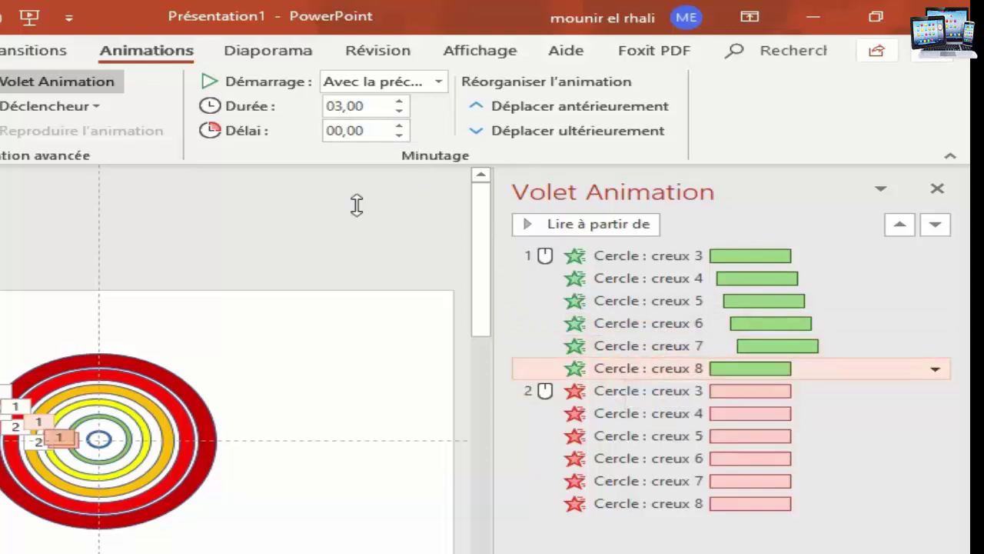
click(399, 127)
click(399, 126)
click(400, 126)
click(400, 126)
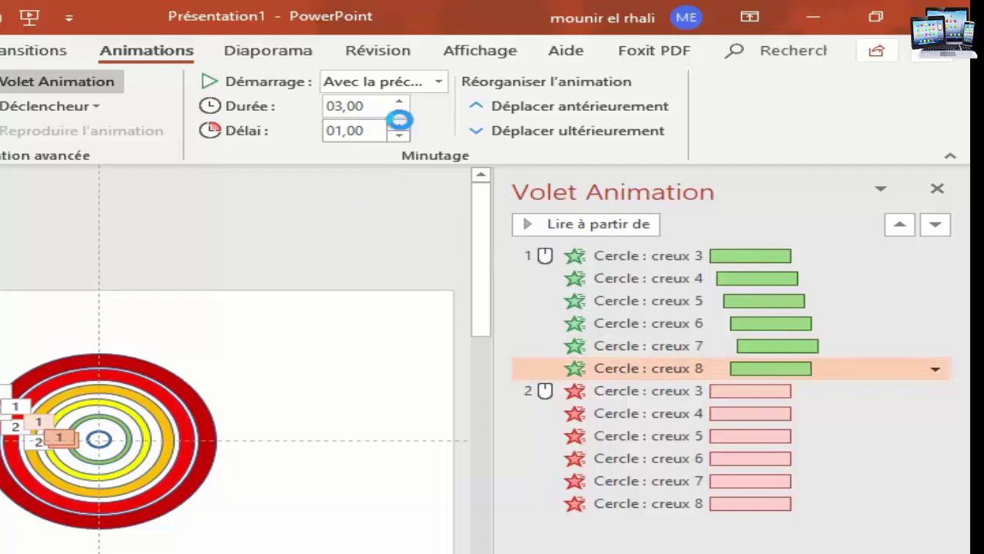
click(399, 127)
mouse_move(770, 368)
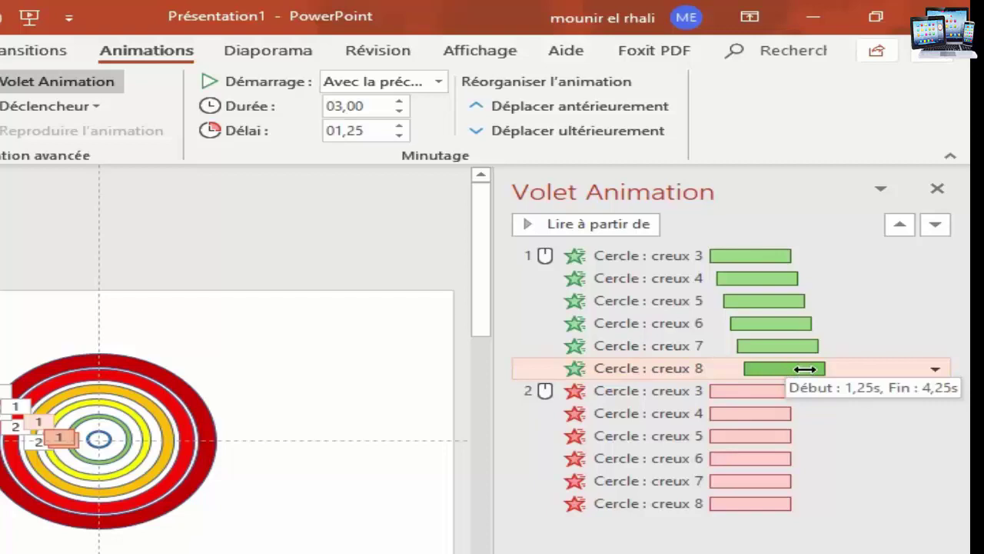
Delay the second group's creux 3, 4 and 5 to 0,25, 0,50 and 0,75 s
click(658, 392)
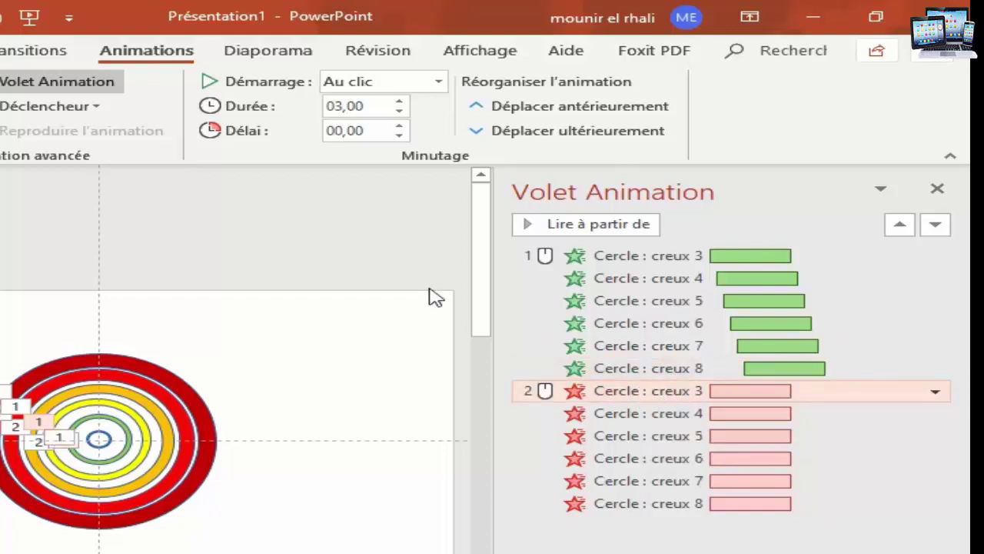
click(400, 125)
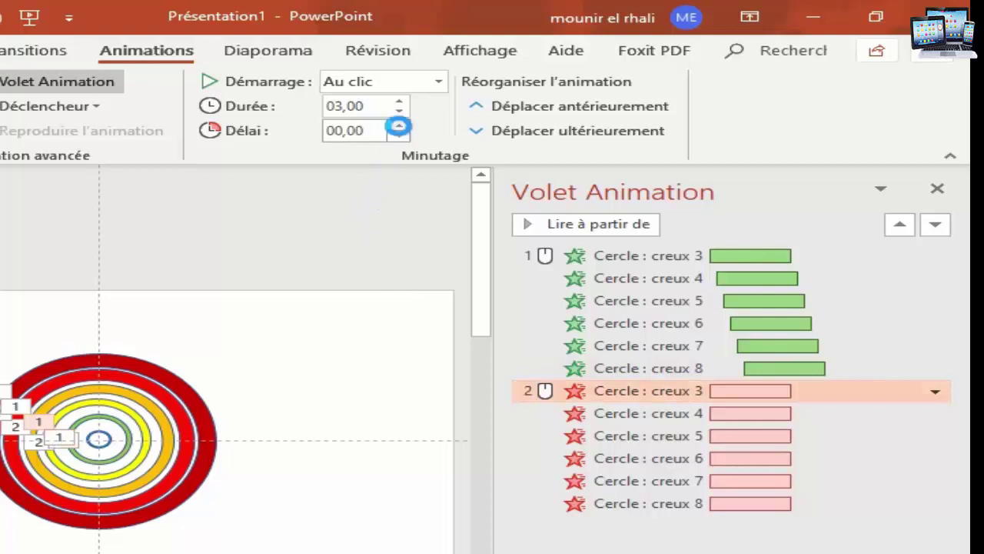
click(653, 415)
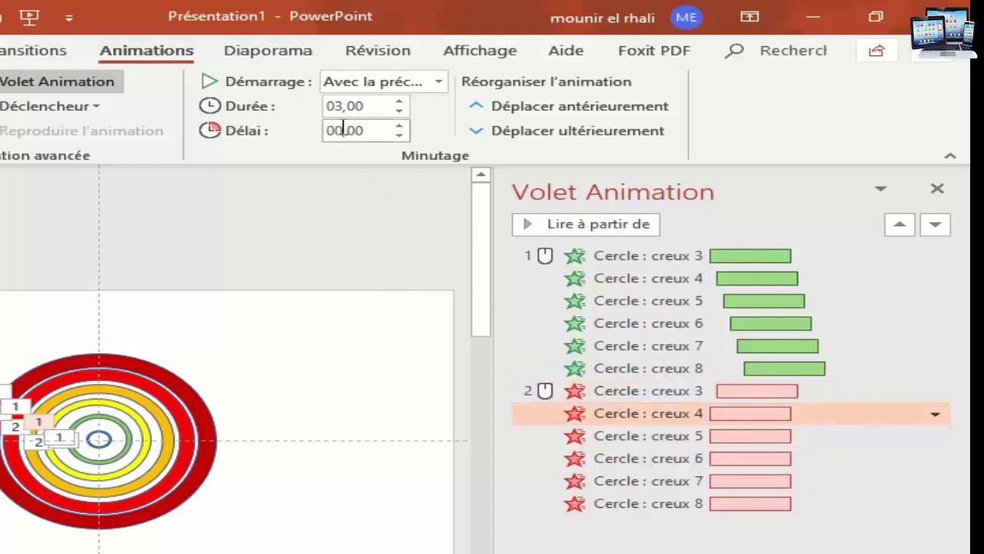
click(399, 127)
click(399, 127)
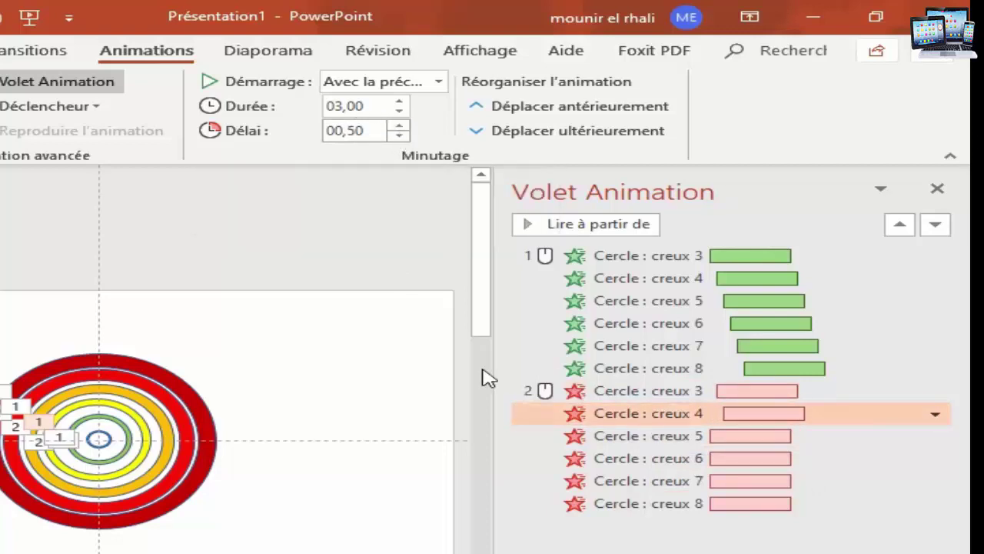
click(642, 436)
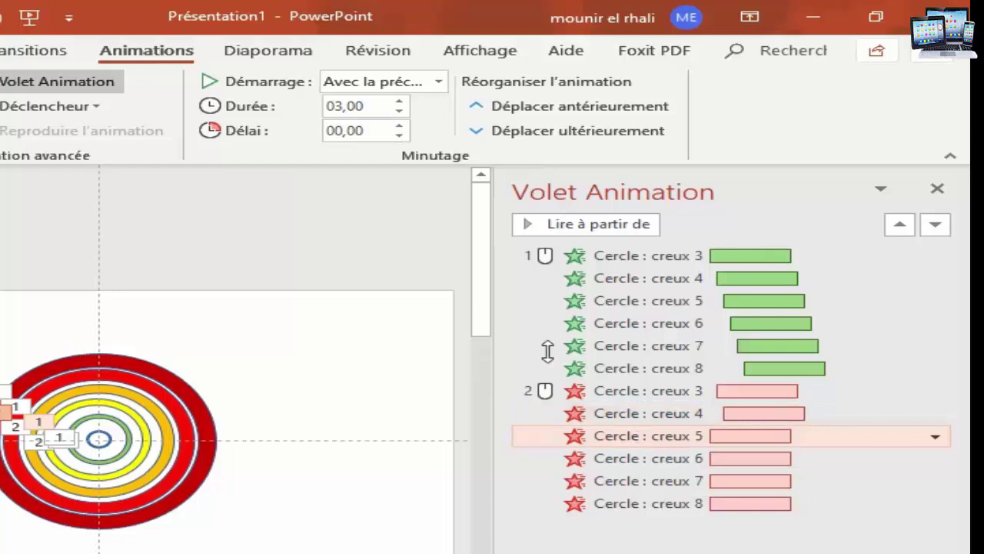
click(399, 126)
click(399, 126)
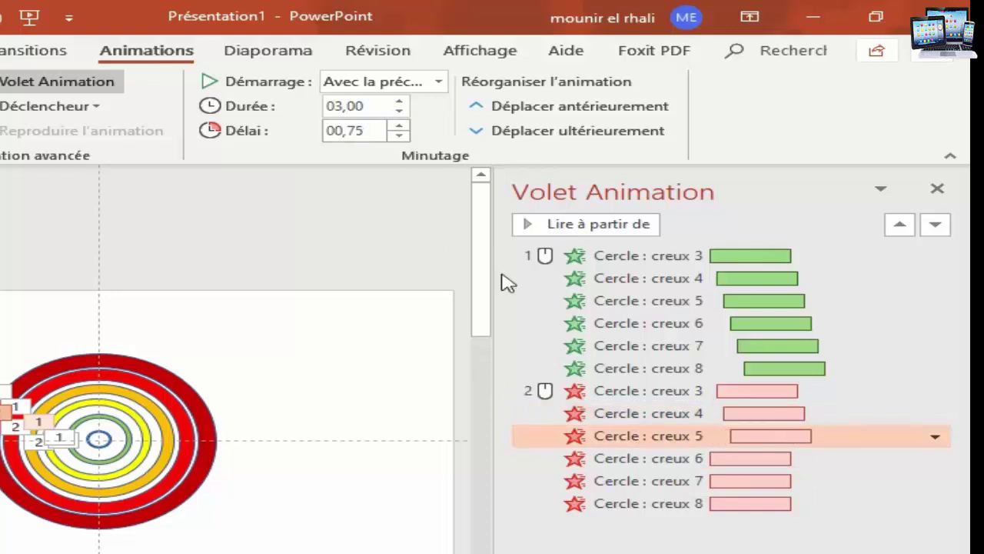
Set the second group's creux 6 delay to 1,00 s
click(676, 458)
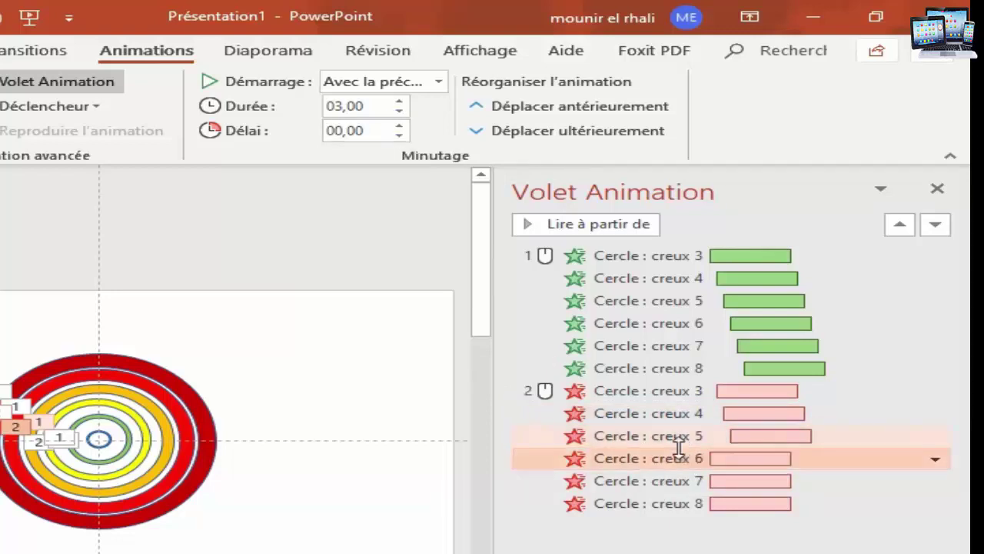
click(399, 126)
click(399, 127)
click(399, 126)
click(399, 127)
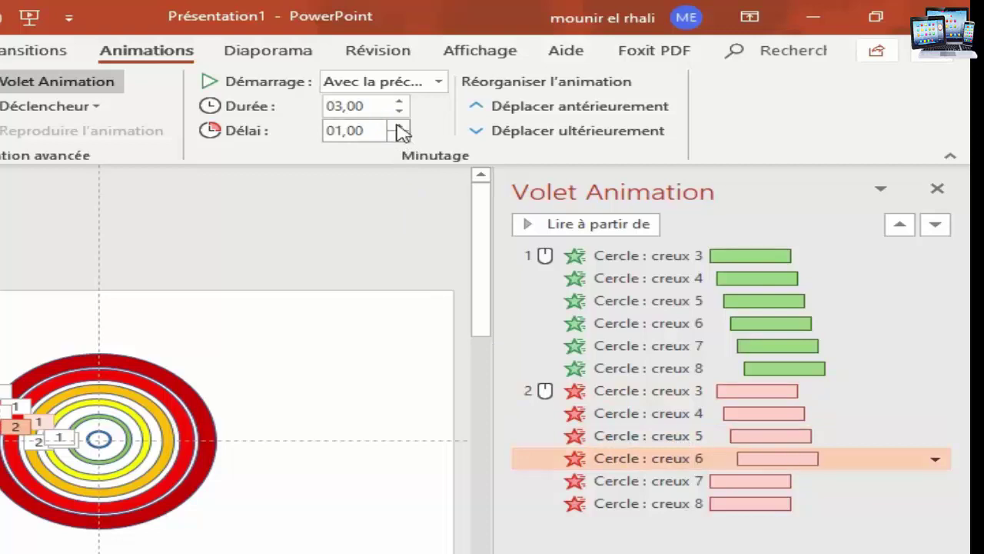
click(399, 126)
click(399, 136)
Delay the second group's creux 7 and creux 8 to 1,25 and 1,50 s
click(640, 480)
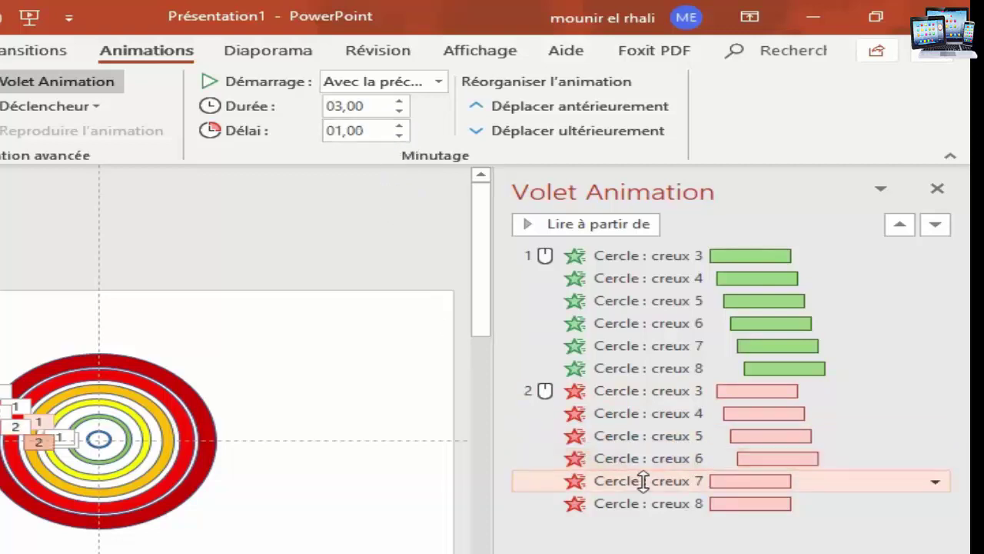
click(399, 127)
click(399, 126)
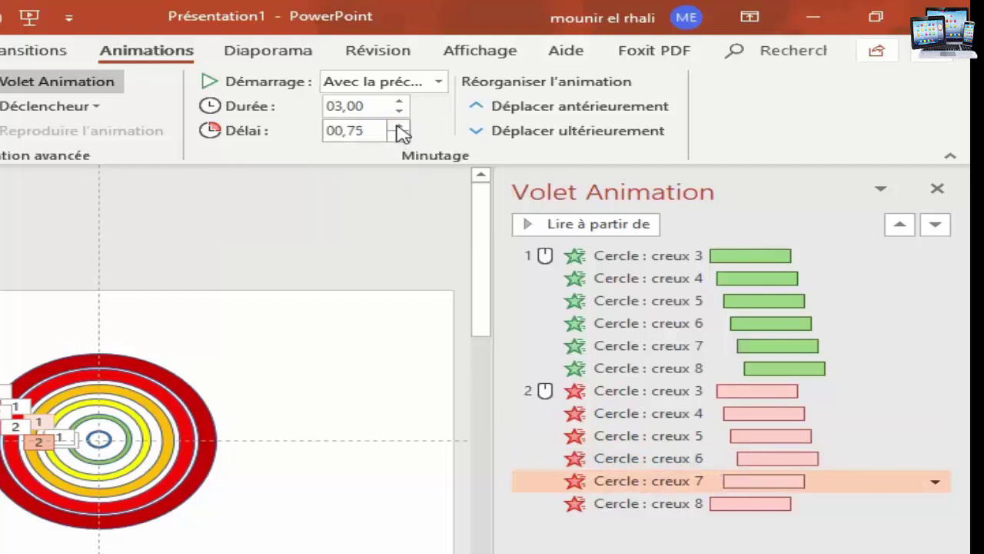
click(399, 126)
click(399, 126)
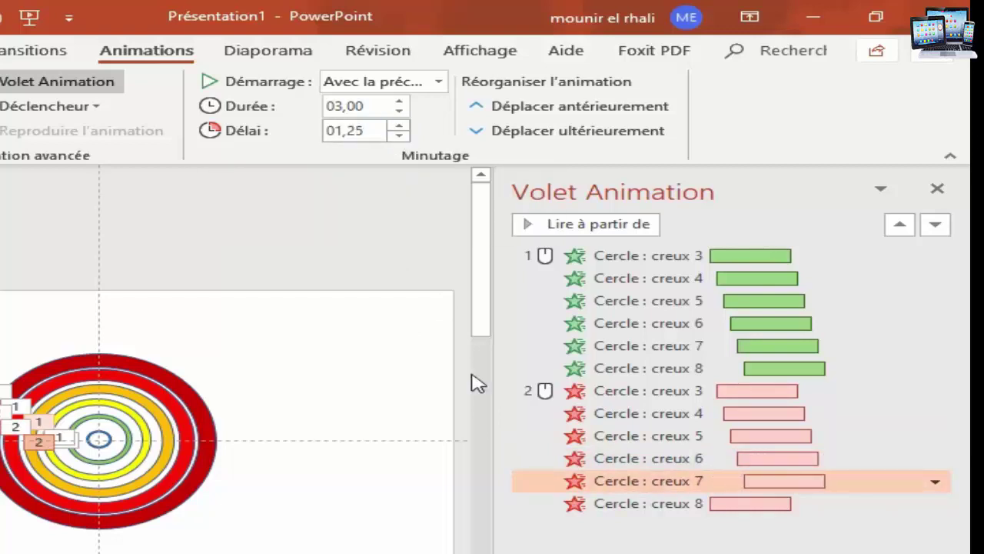
click(635, 503)
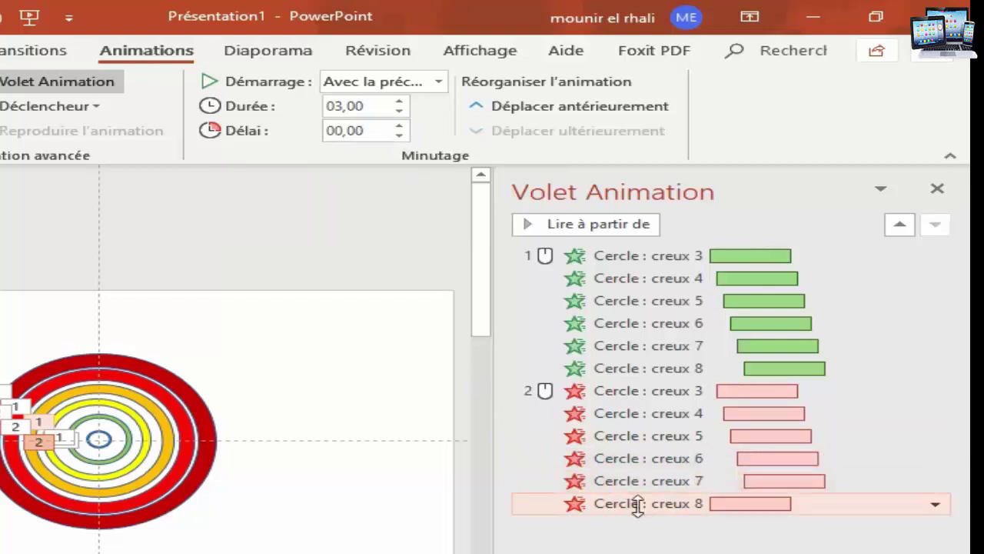
double_click(400, 125)
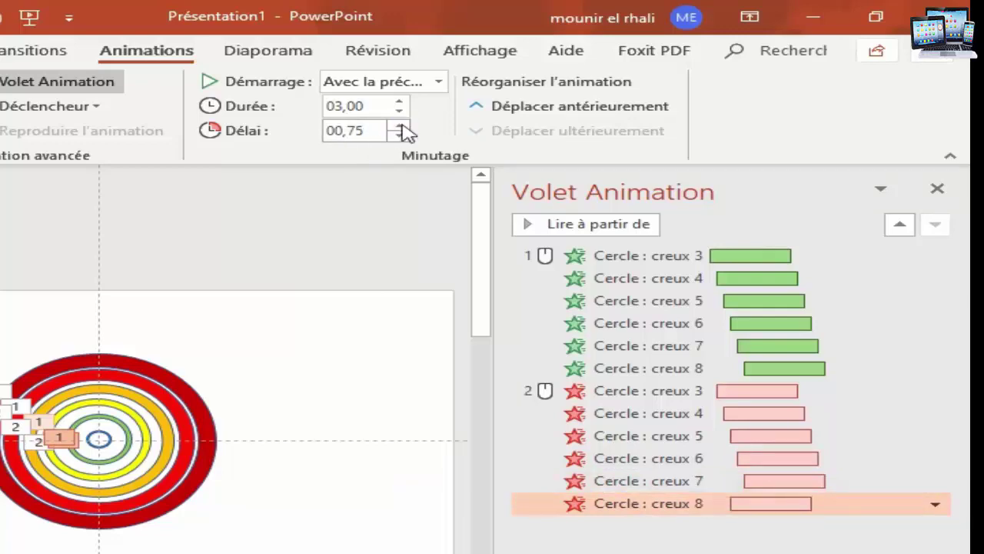
double_click(400, 126)
click(399, 126)
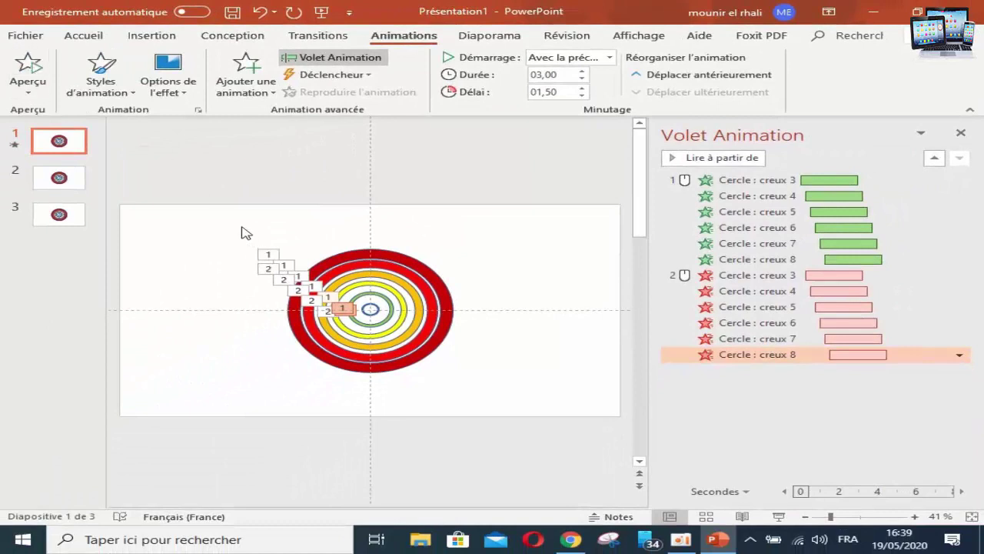
Preview slide 1's staggered ring animations, then duplicate slide 1
click(28, 63)
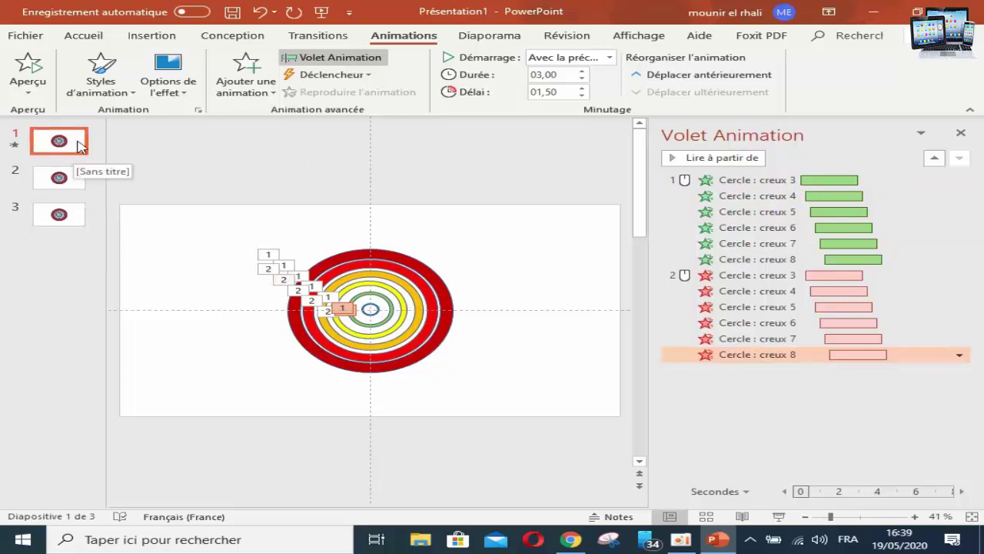
right_click(80, 146)
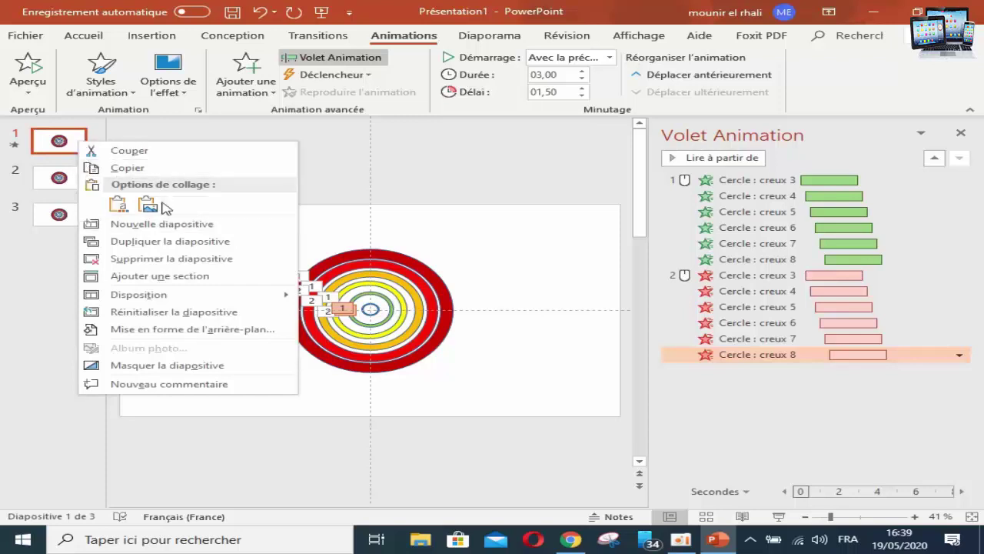
click(170, 240)
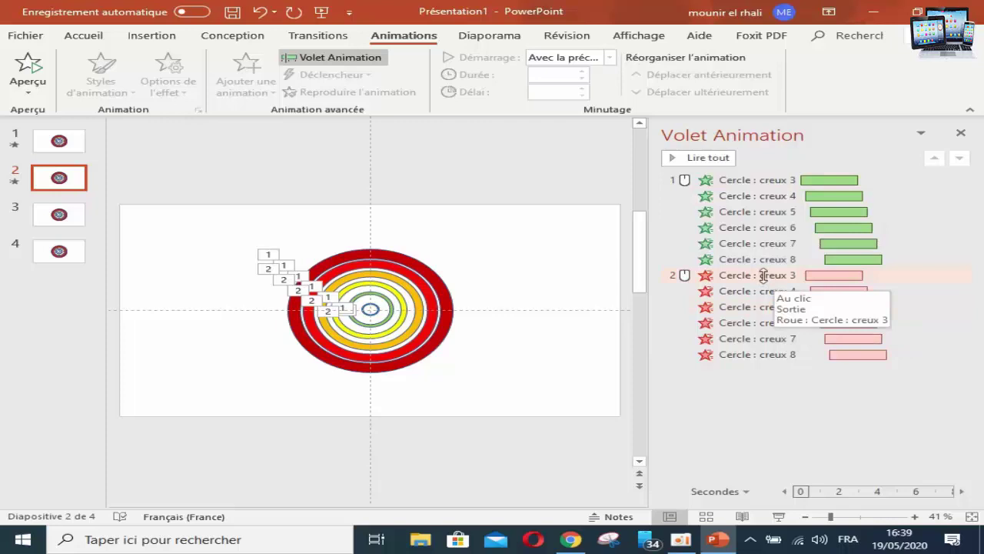
On slide 2, reorder the creux 3–8 exit effects above the green entrance effects
drag(763, 275, 770, 182)
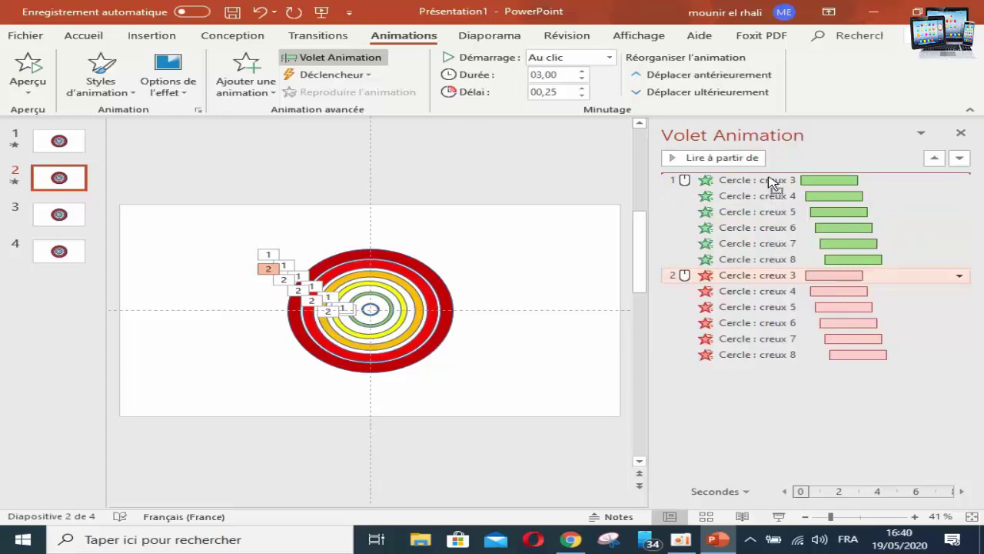
drag(772, 183, 769, 179)
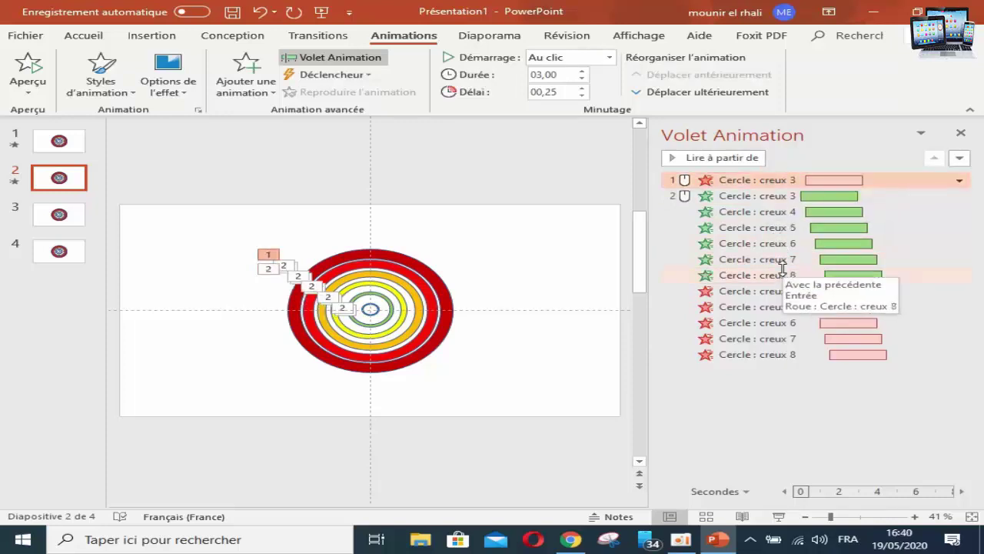
drag(777, 293, 773, 187)
mouse_move(769, 308)
mouse_down()
mouse_move(757, 208)
mouse_move(775, 240)
mouse_move(773, 226)
mouse_up()
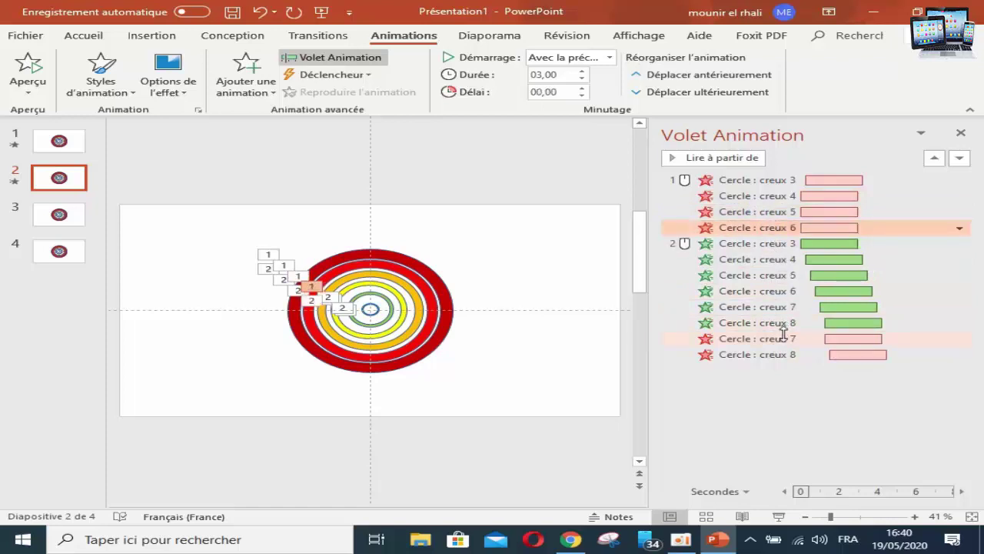
drag(782, 338, 773, 242)
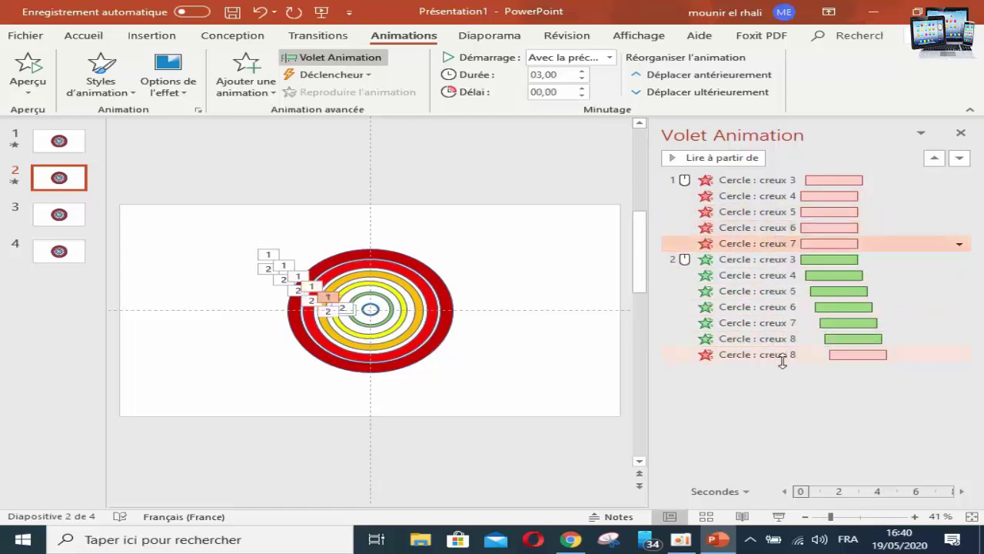
drag(779, 355, 778, 253)
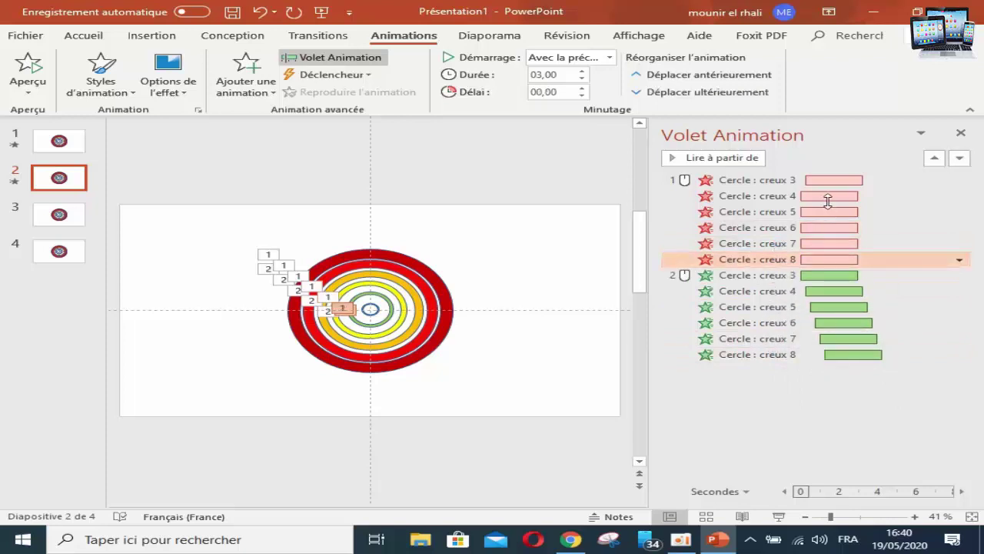
mouse_move(757, 180)
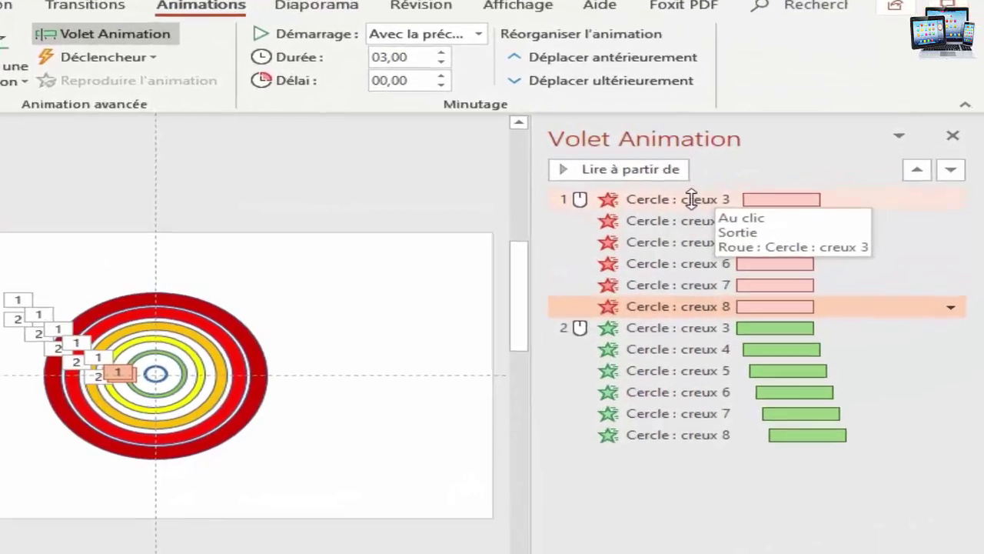
Set exit delays of 00,00 for creux 3, 00,50 for creux 5 and 00,75 for creux 6
click(765, 180)
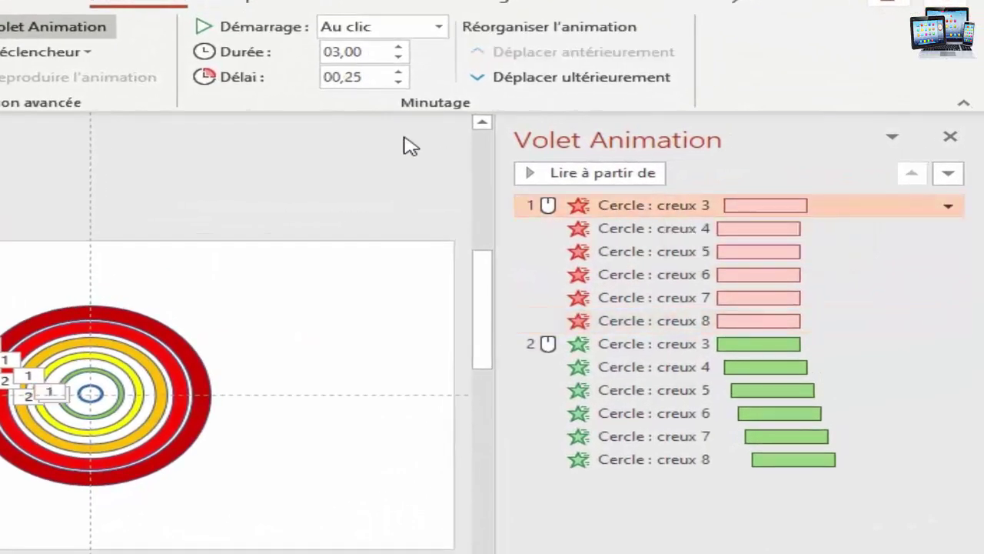
click(398, 83)
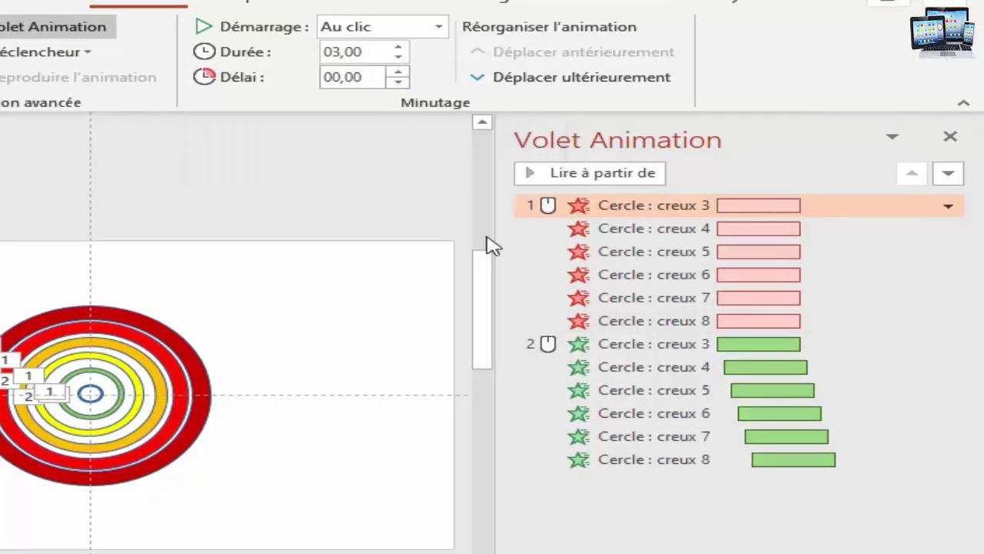
click(663, 227)
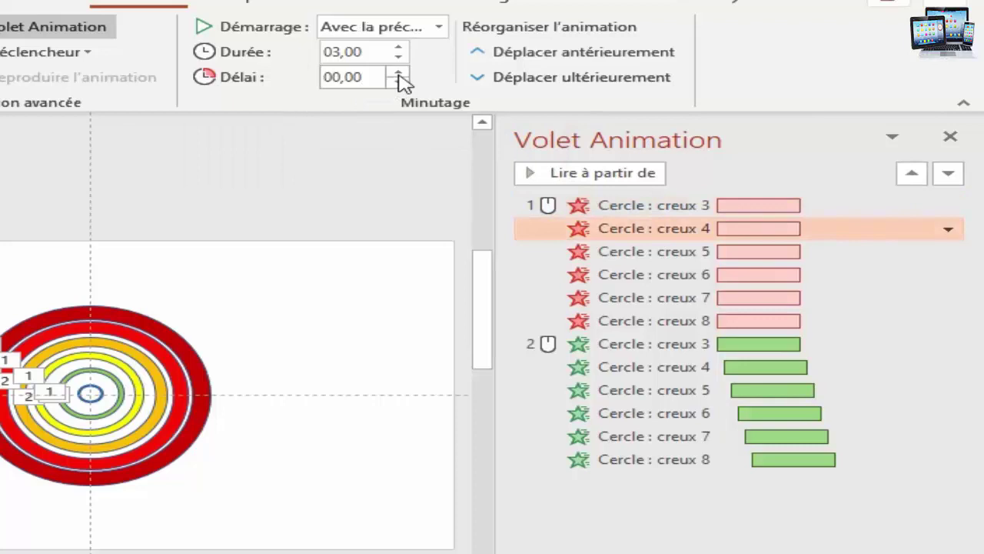
click(670, 252)
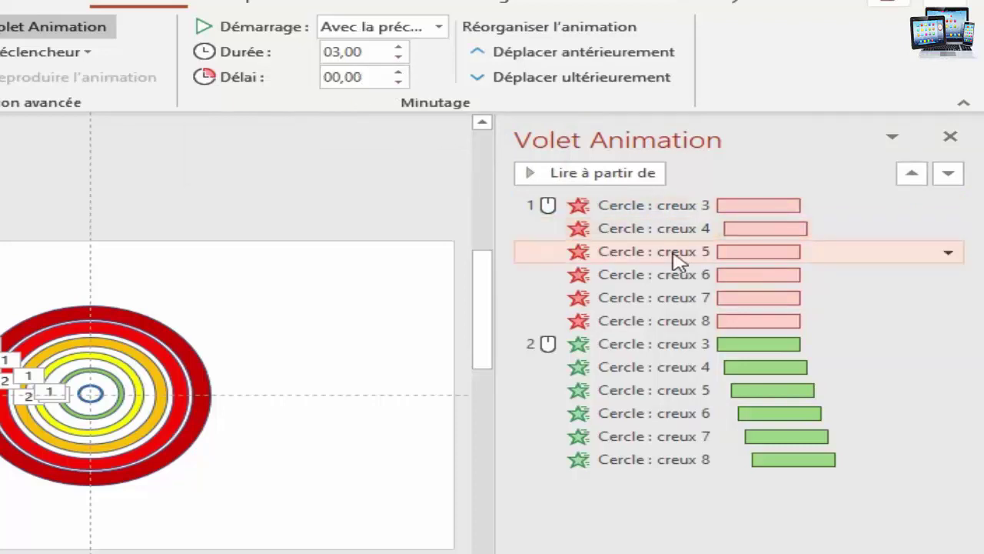
click(398, 70)
click(399, 71)
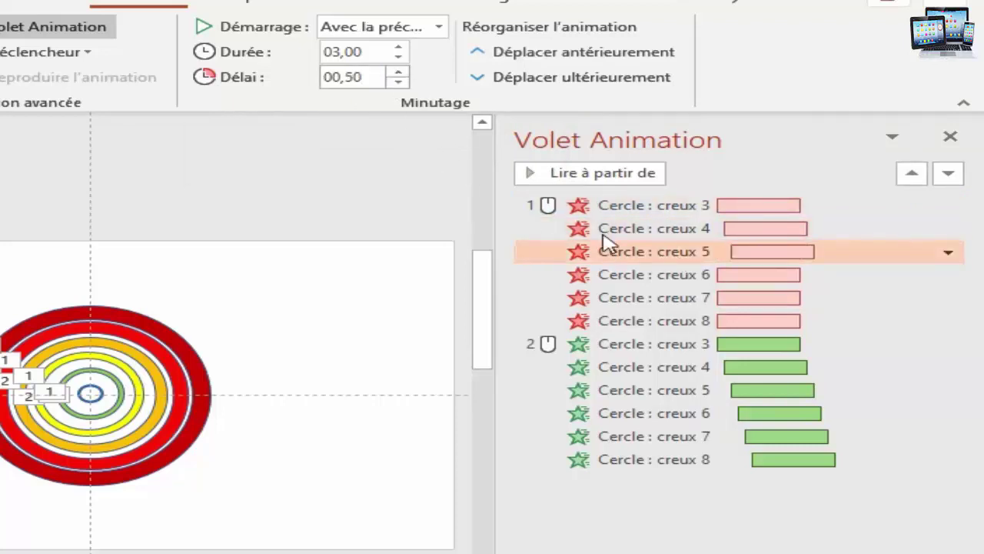
click(681, 276)
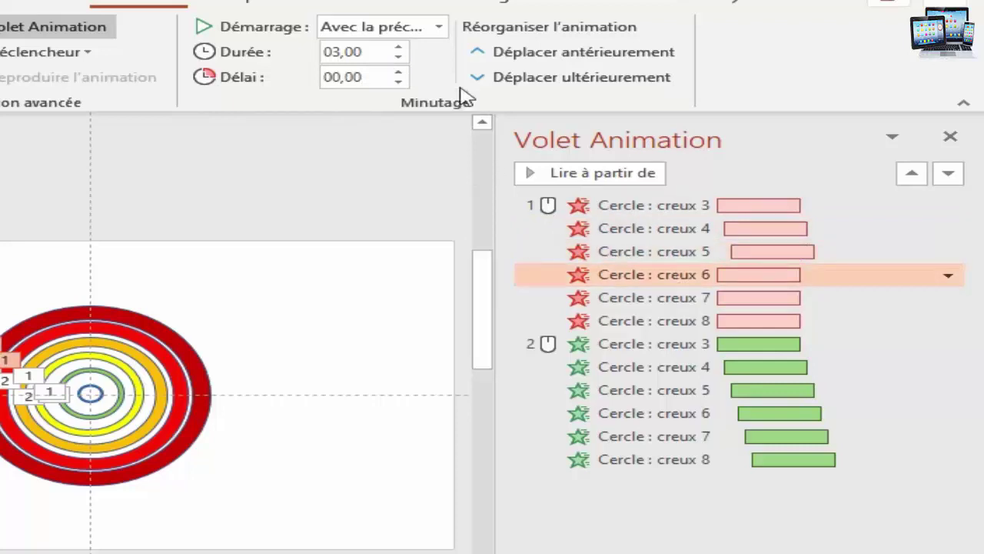
click(399, 72)
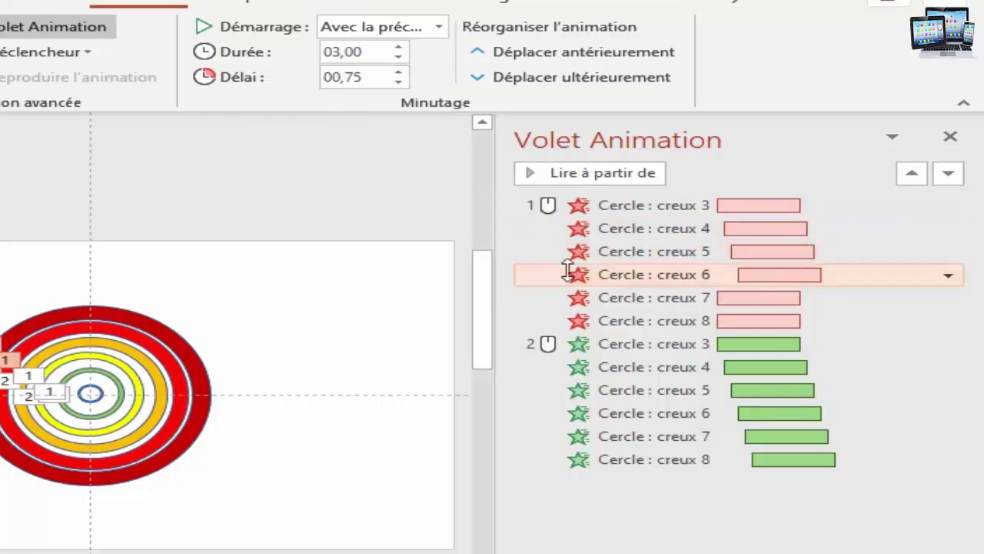
Delay the creux 7 and 8 exits to 01,00 and 01,25, then preview slide 2
click(653, 297)
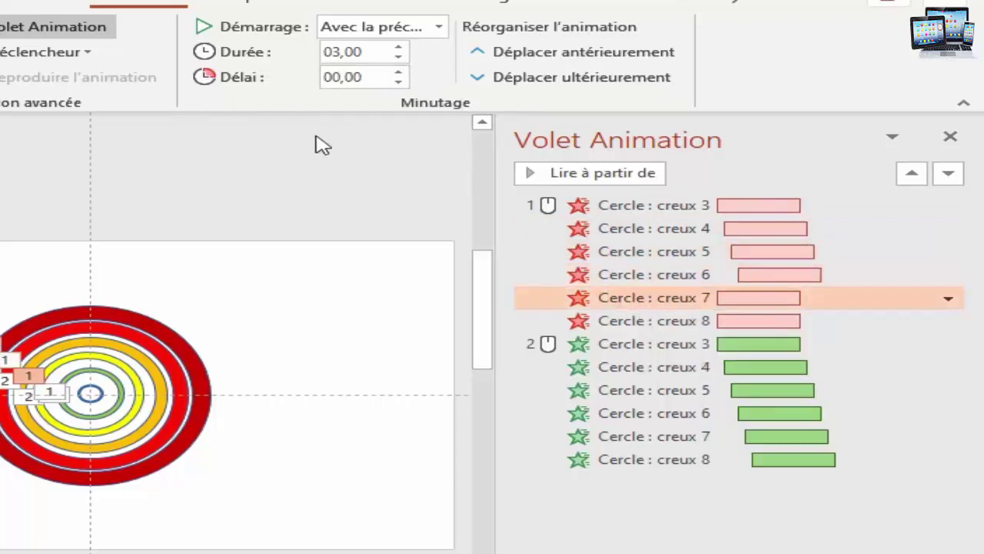
click(399, 72)
click(399, 72)
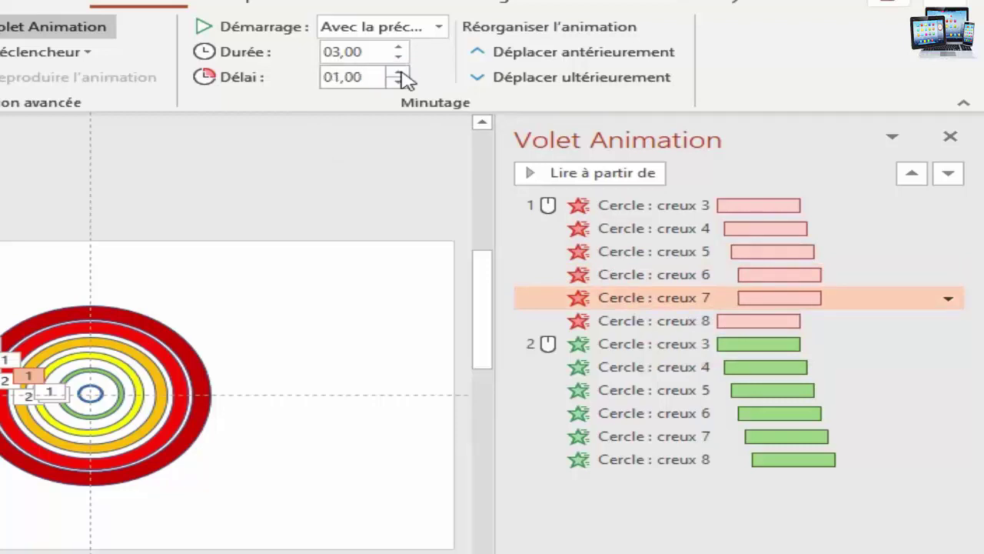
click(648, 317)
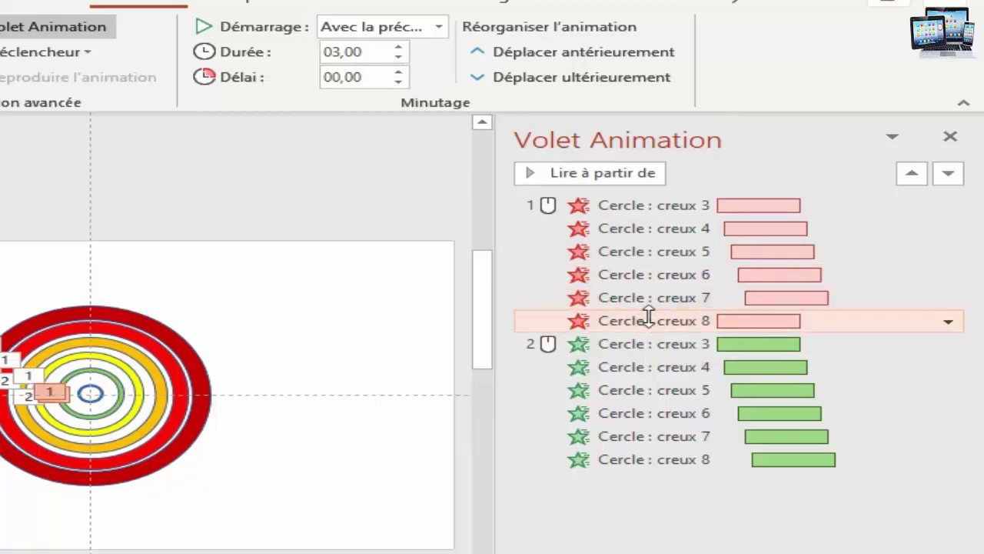
click(398, 70)
click(399, 72)
click(399, 72)
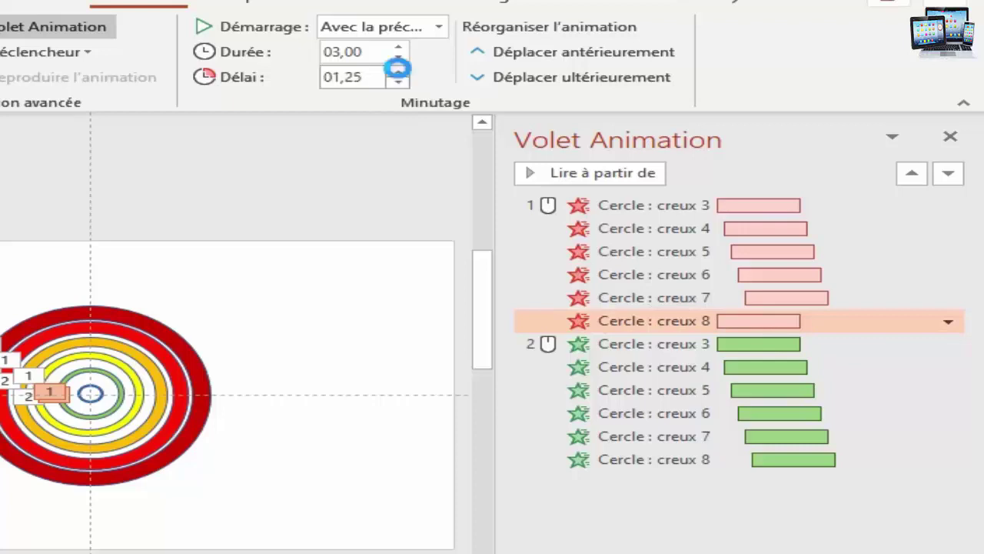
click(397, 70)
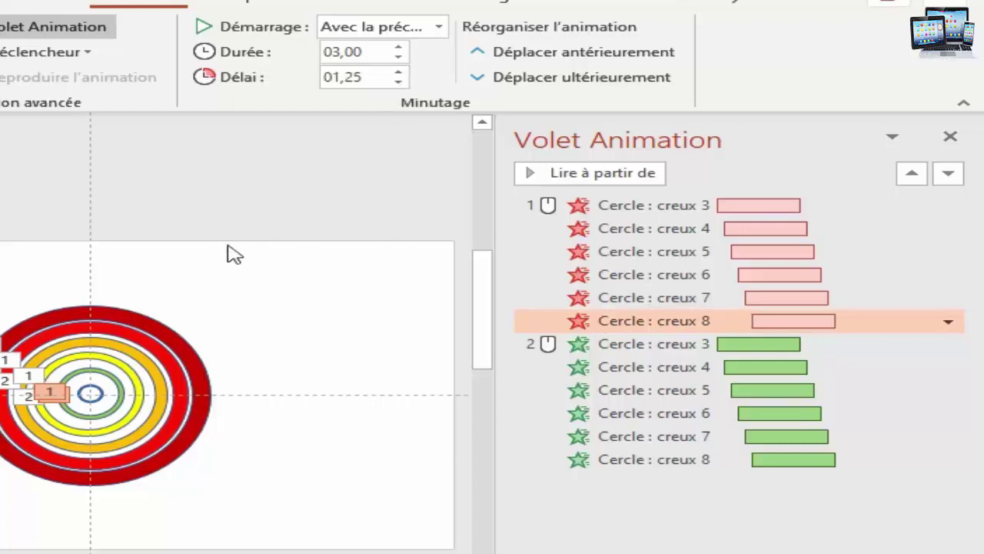
click(651, 209)
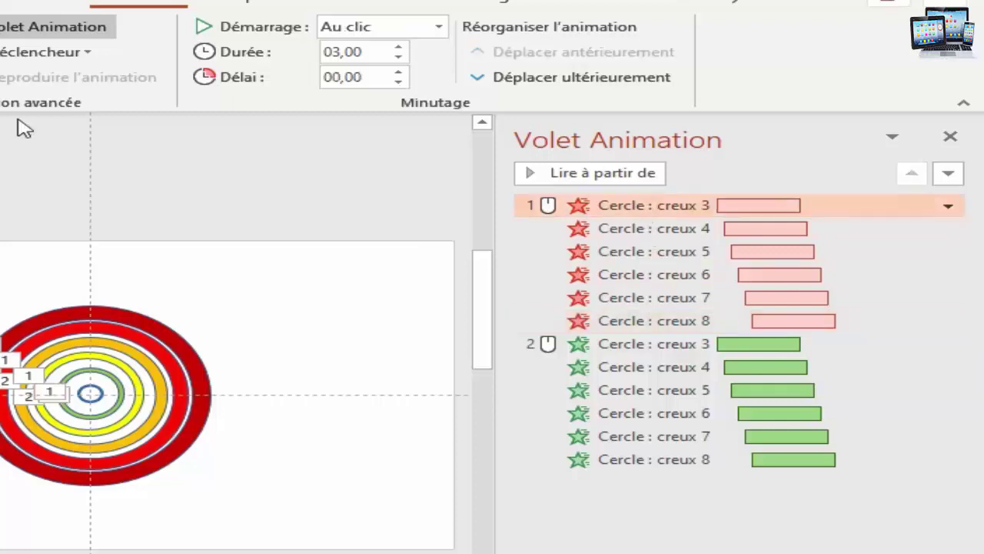
click(590, 172)
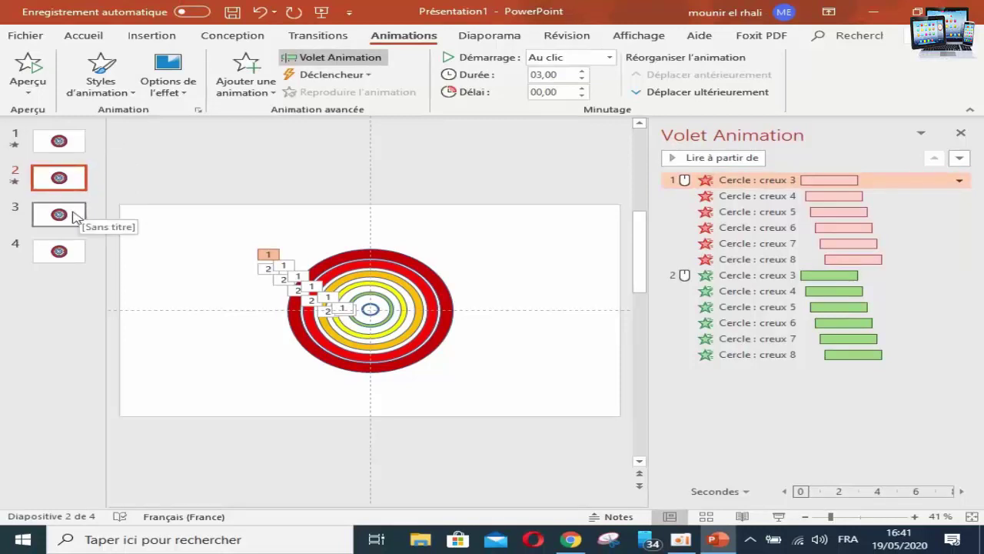
Delete slide 3 and bring up the context menu for the new slide 3
right_click(67, 217)
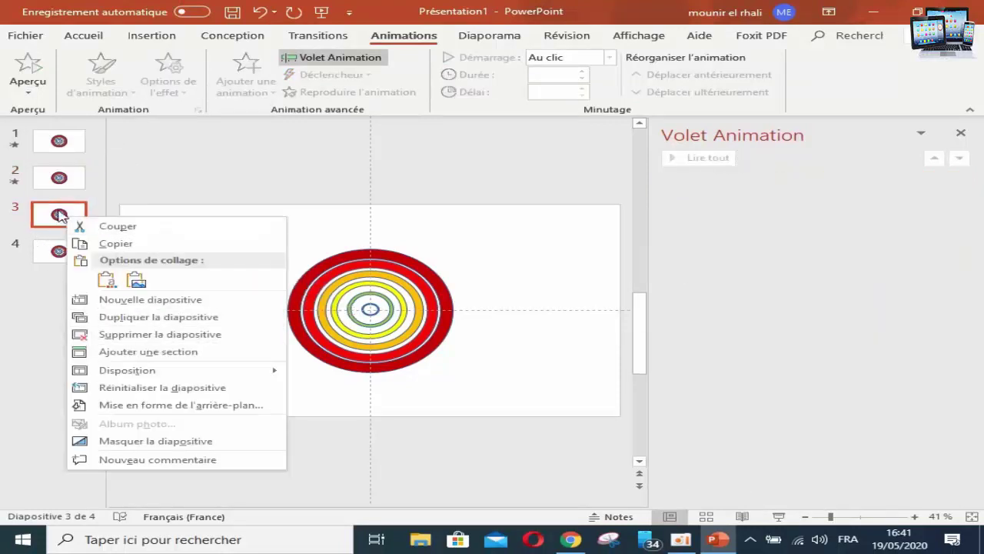
click(146, 334)
right_click(70, 221)
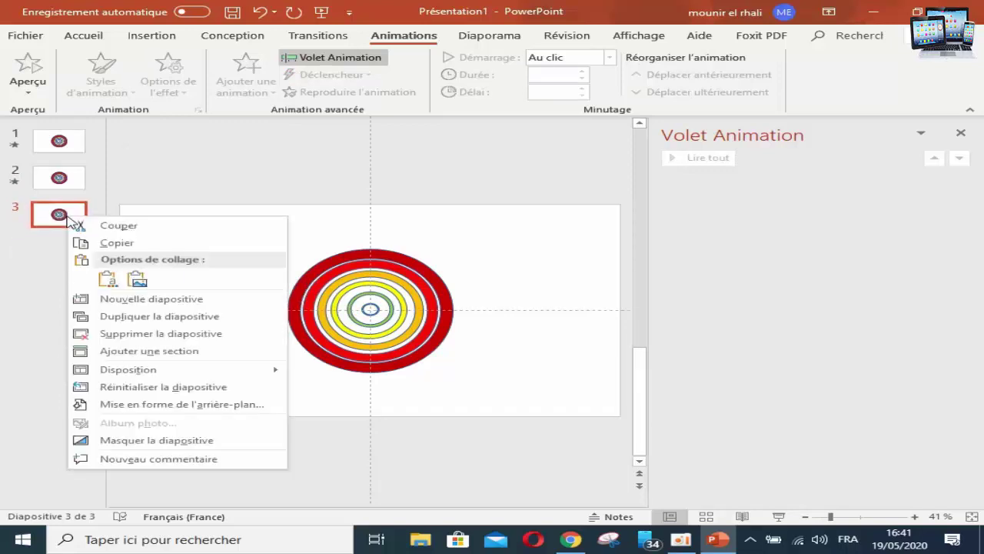
Delete the remaining extra slide, copy slide 1, and prepare to paste it after slide 2
click(146, 334)
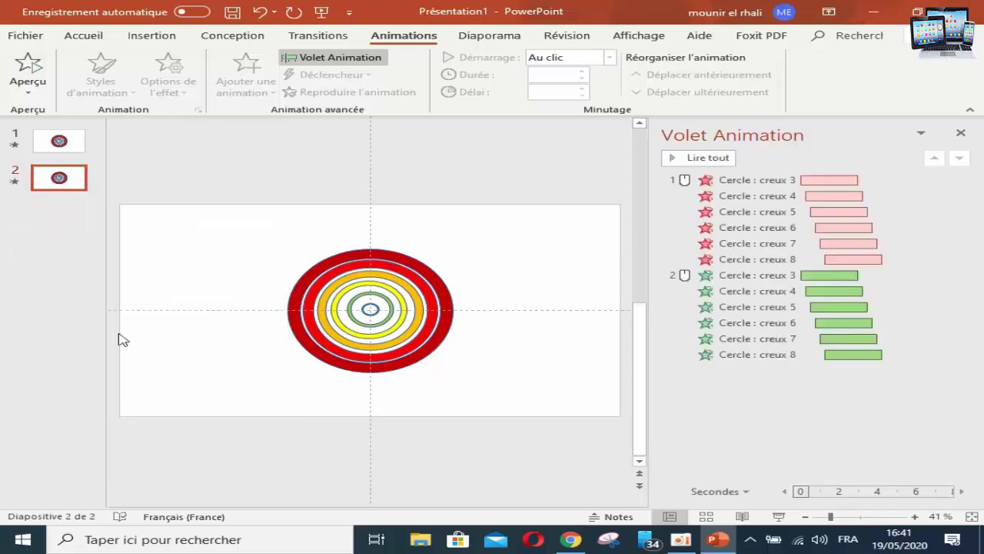
click(83, 148)
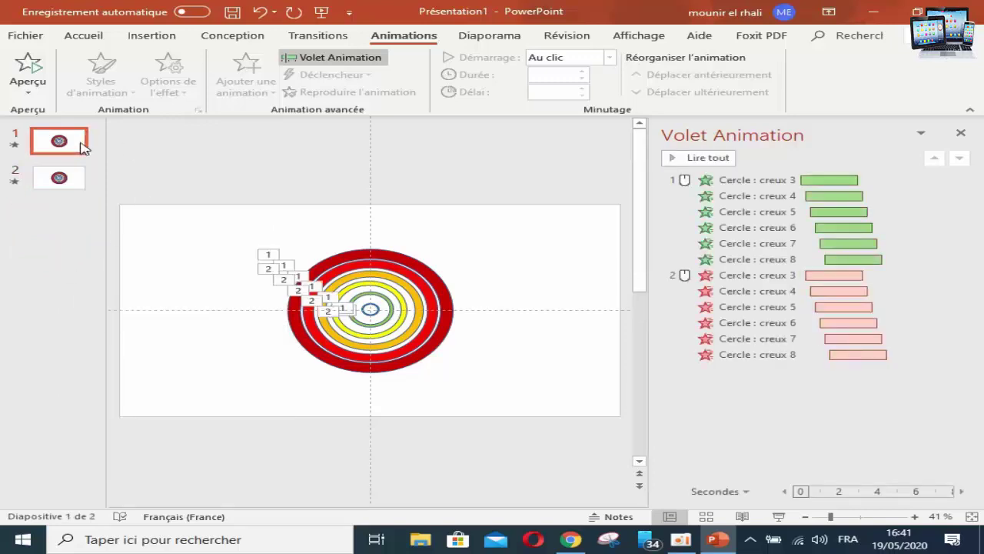
right_click(83, 147)
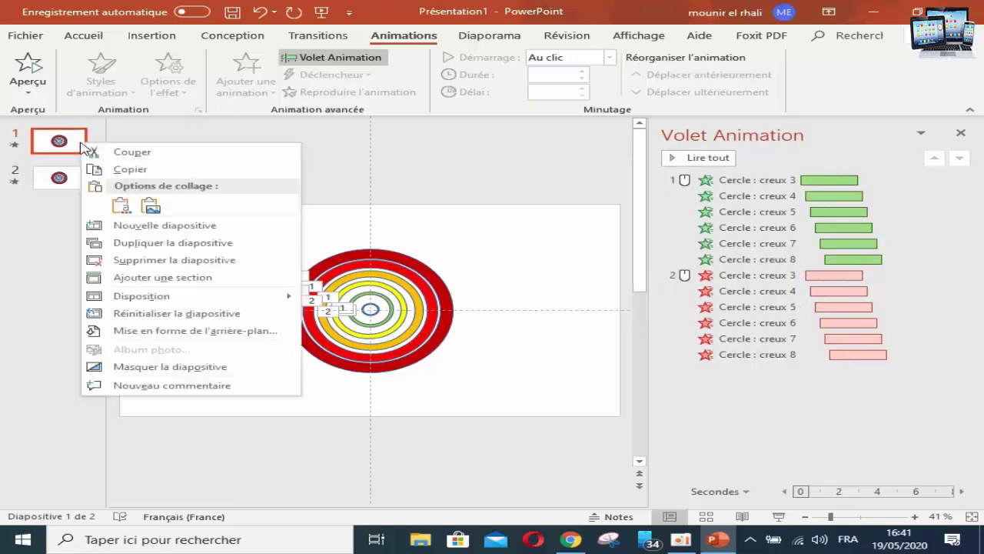
click(146, 171)
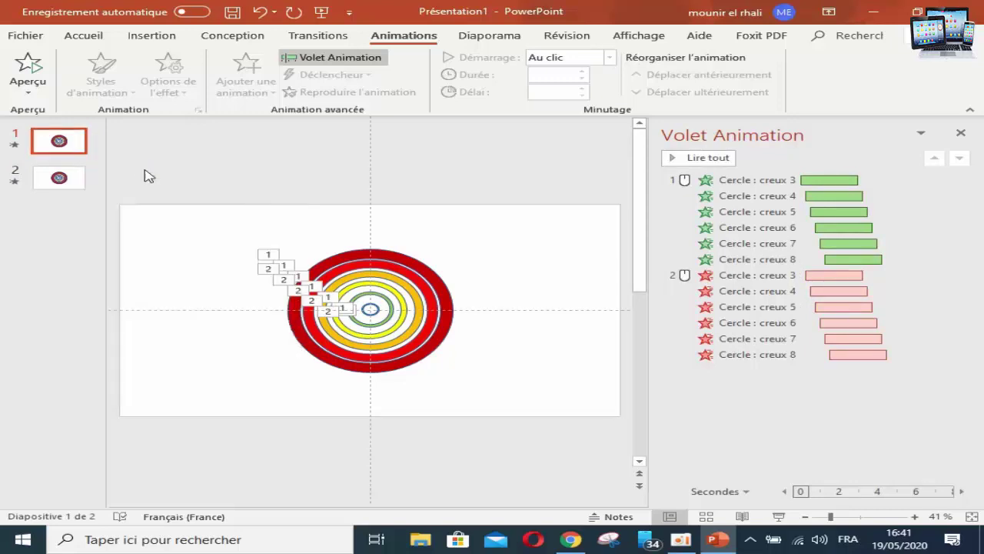
click(56, 222)
right_click(54, 217)
Paste slide 1's copy as slide 3 and set all its animations to Après la précédente
click(91, 239)
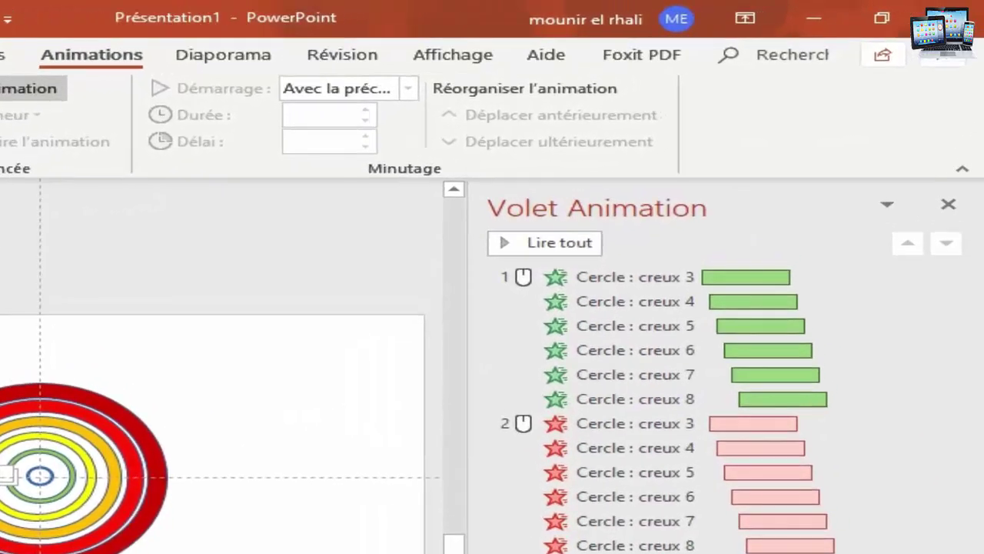
key(ctrl+a)
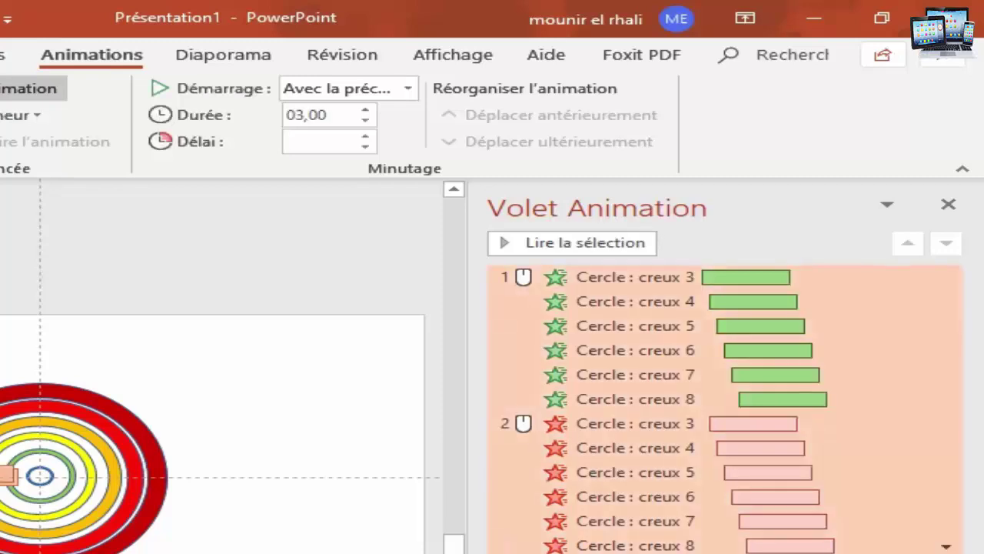
click(410, 89)
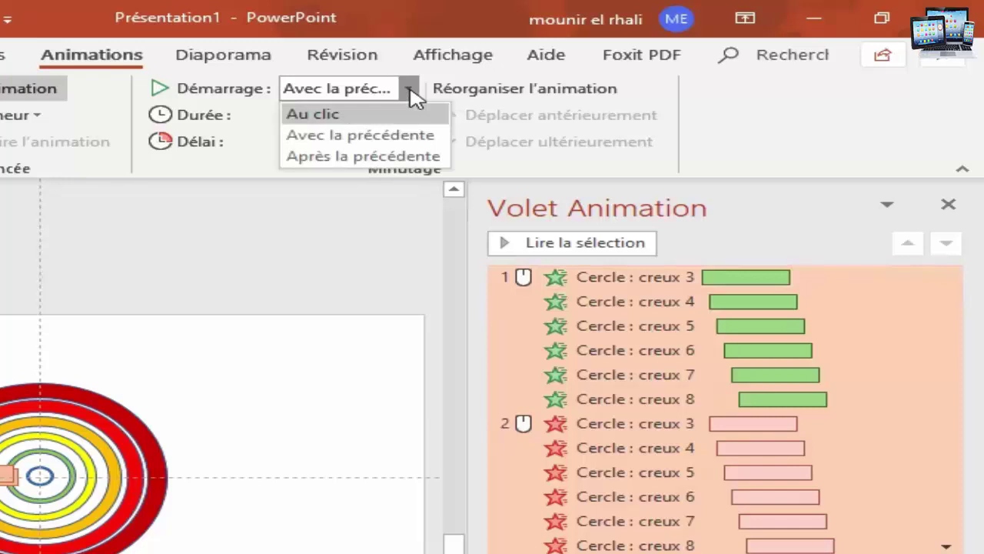
click(413, 157)
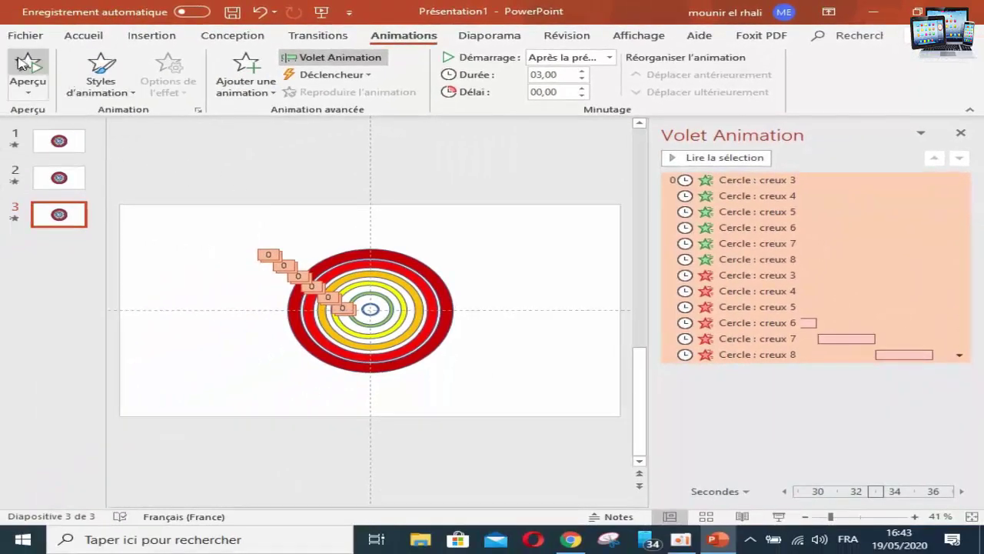
Preview slide 3's automatic ring animations, then close the Volet Animation pane
click(23, 63)
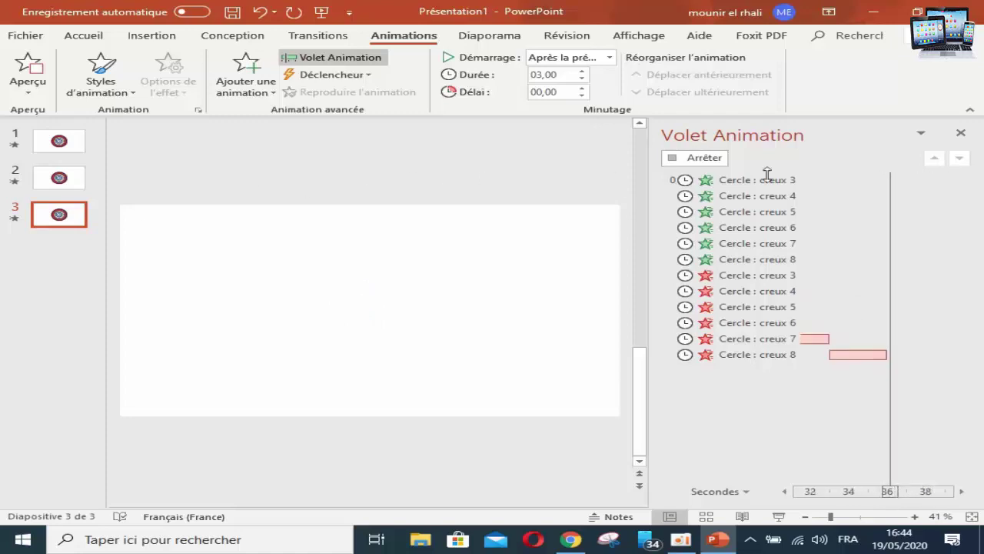
click(962, 134)
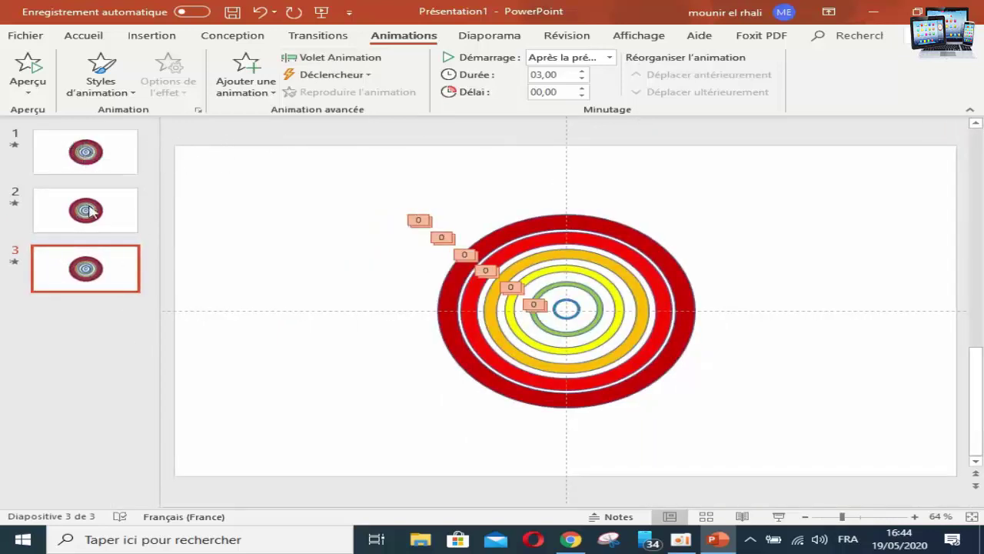
Review slides 1 and 2, then show the transition choices for slide 2
click(120, 150)
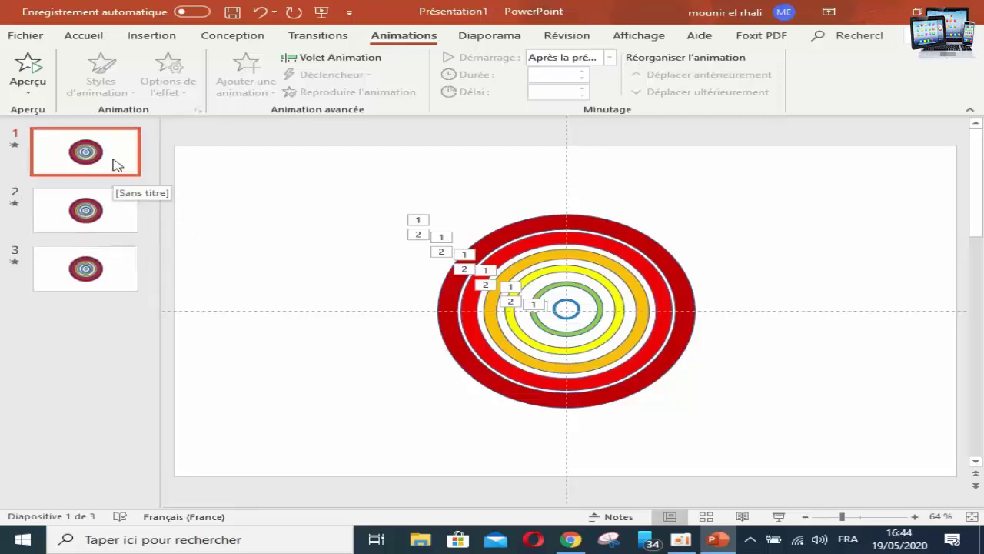
click(125, 208)
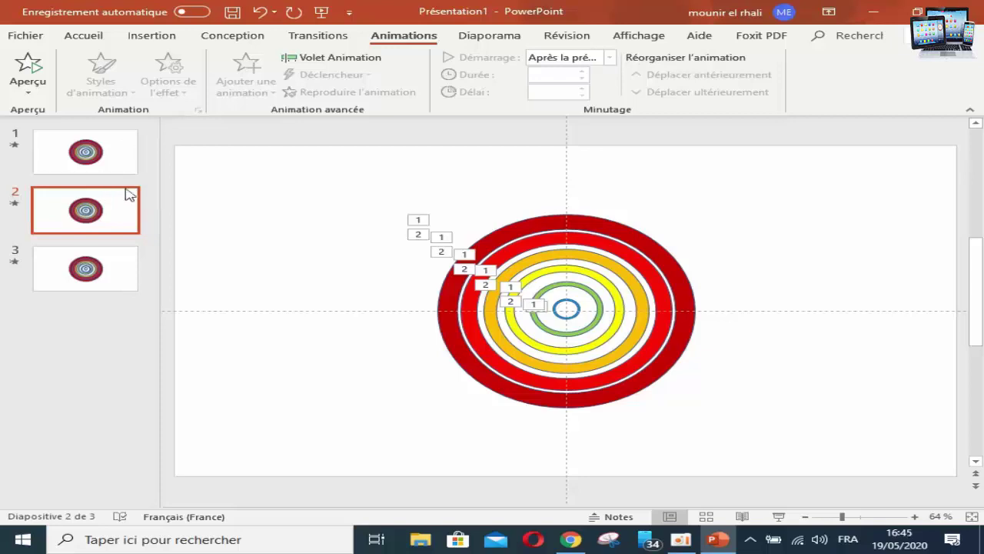
click(317, 39)
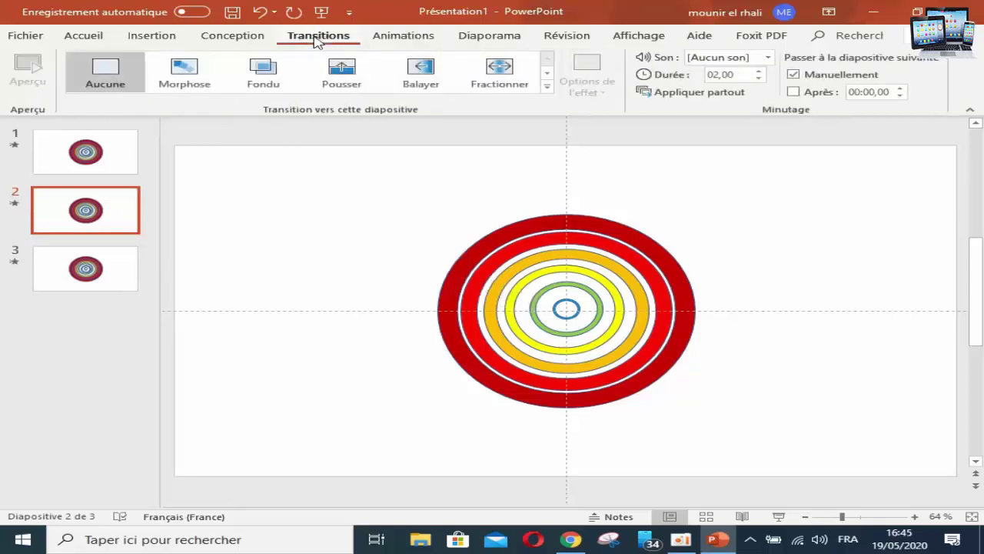
Apply the Horloge transition to slide 2 with a Durée of 03,00 seconds
click(547, 91)
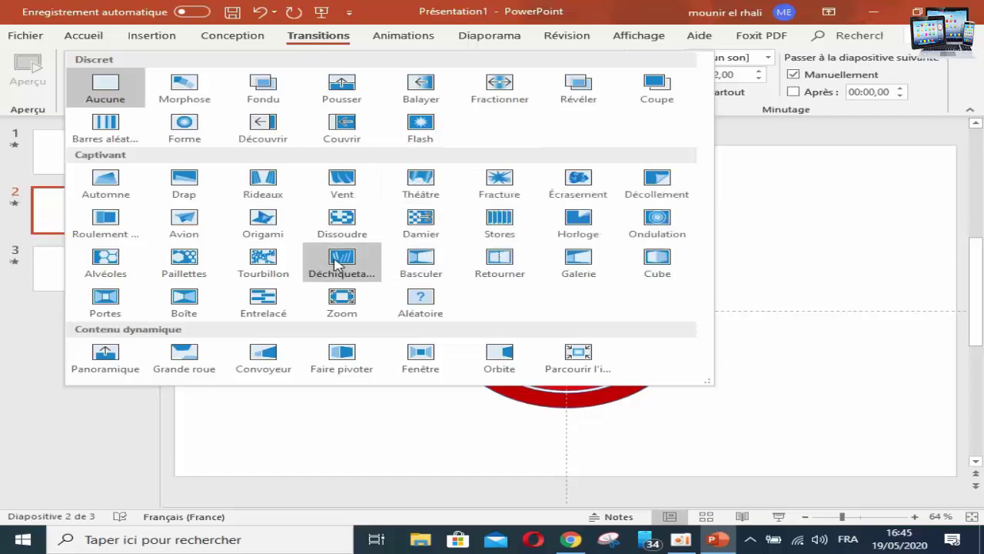
click(582, 223)
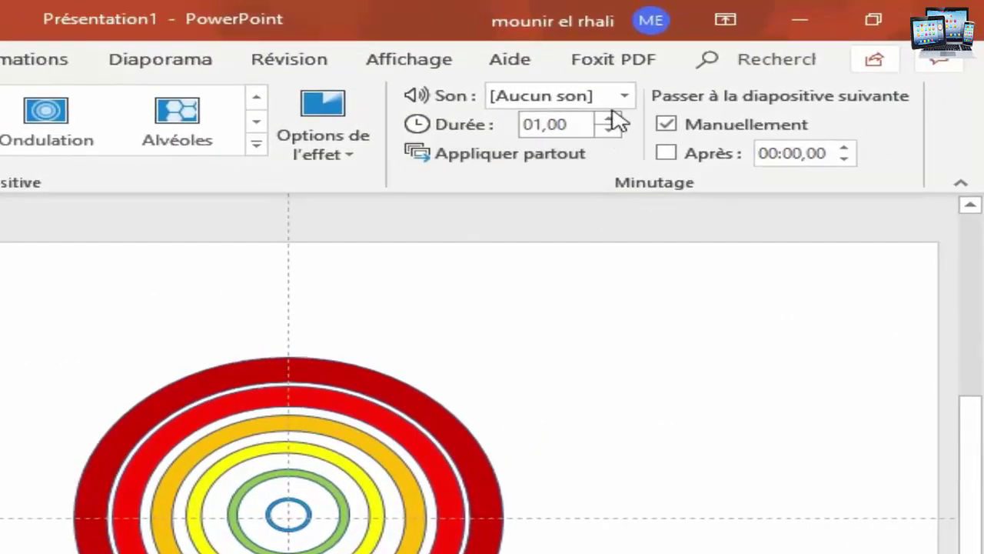
click(611, 120)
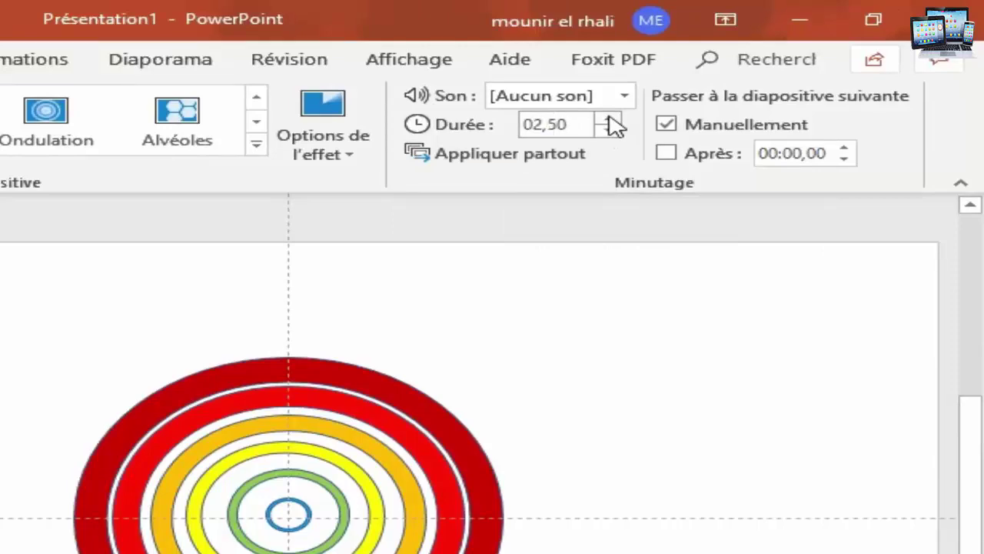
click(610, 120)
click(610, 120)
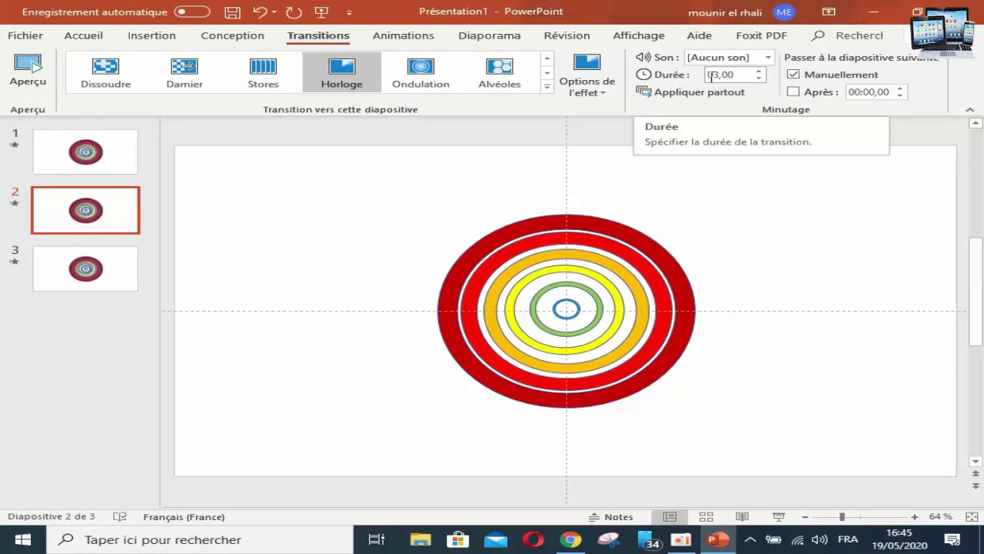
click(129, 262)
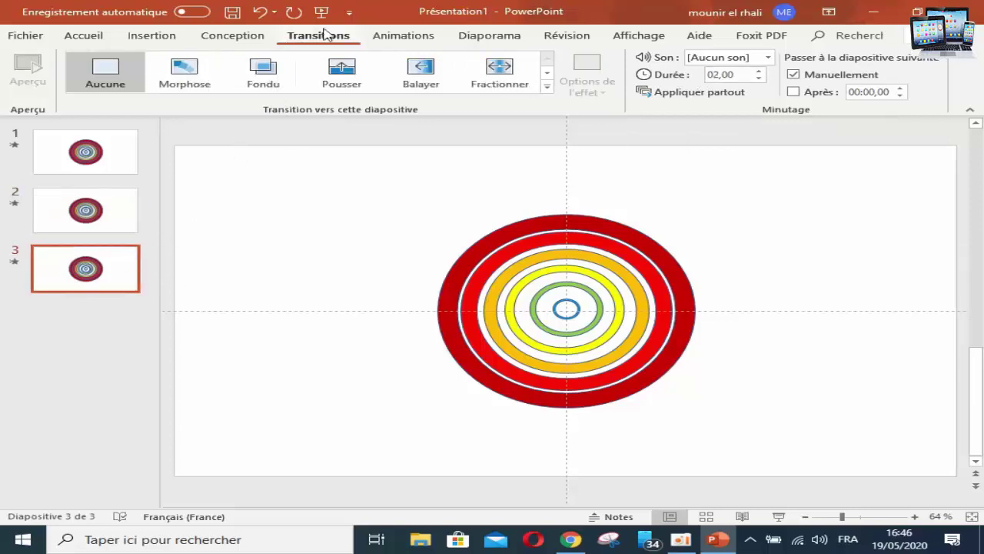
Apply the Forme transition to slide 3 with a Durée of 03,00 seconds
click(546, 76)
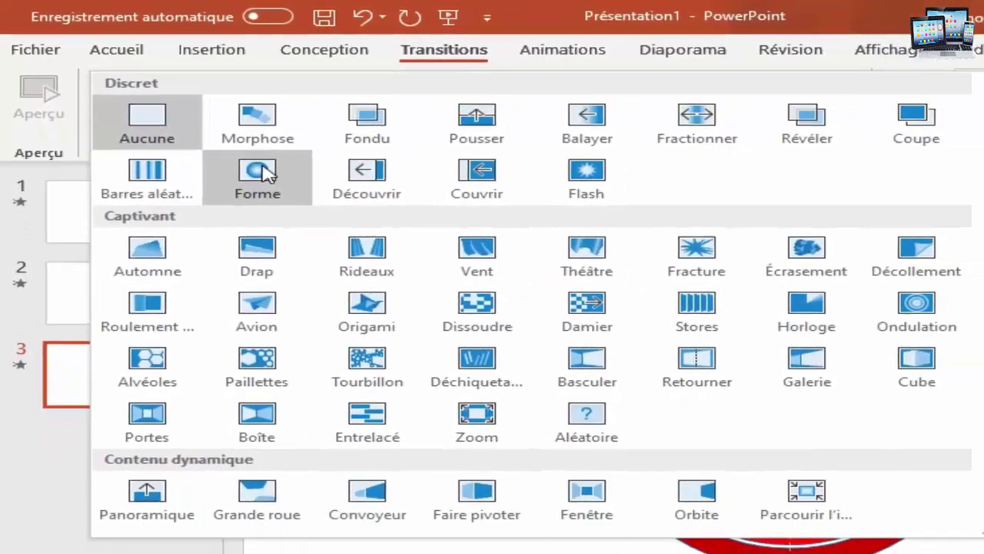
click(184, 123)
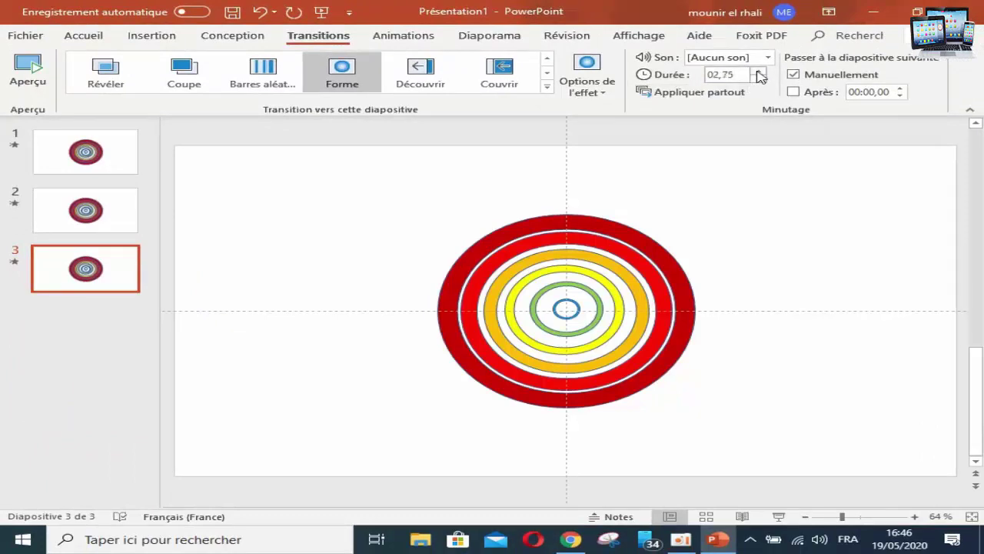
click(123, 148)
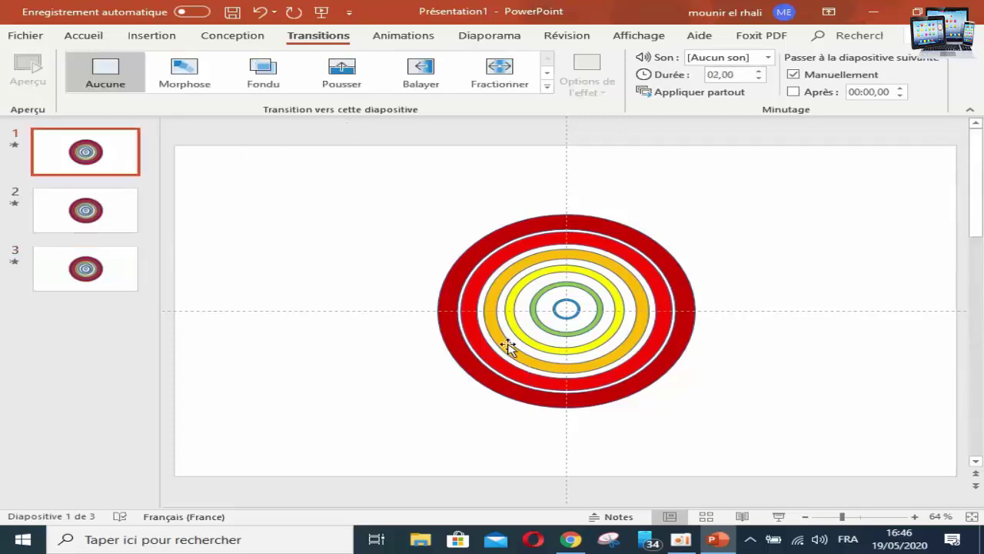
Play the slideshow from slide 1 through all three slides, then exit from the end screen
click(779, 516)
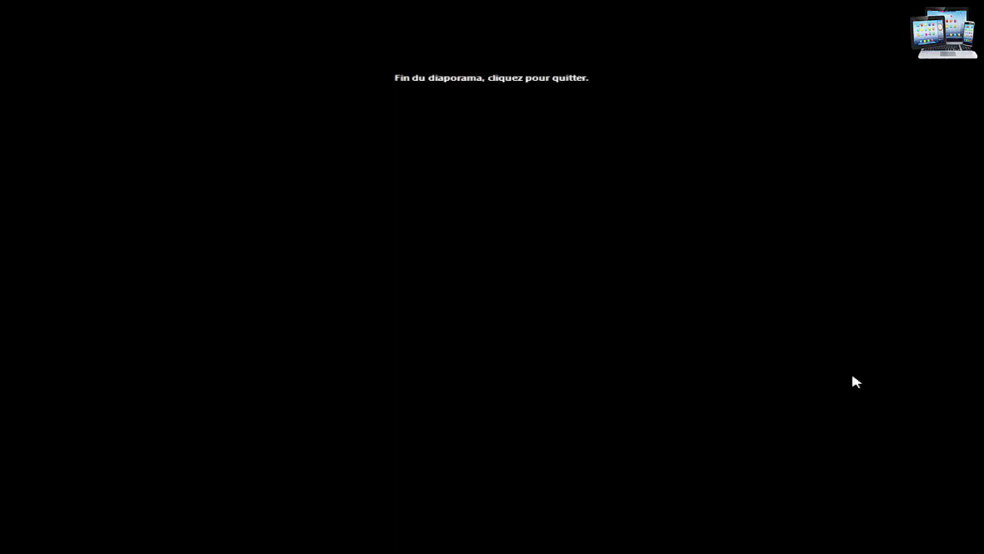
right_click(852, 376)
key(Escape)
right_click(664, 342)
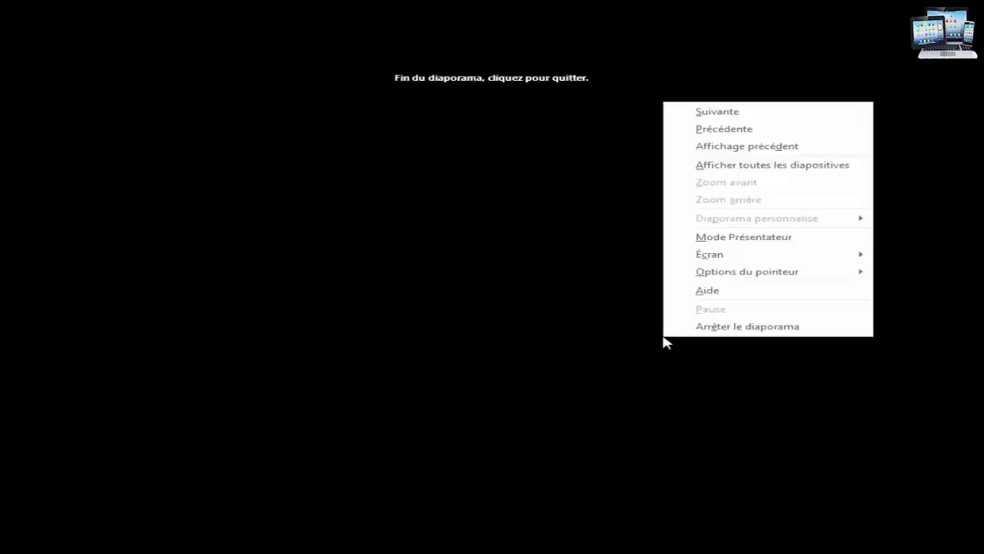
click(697, 329)
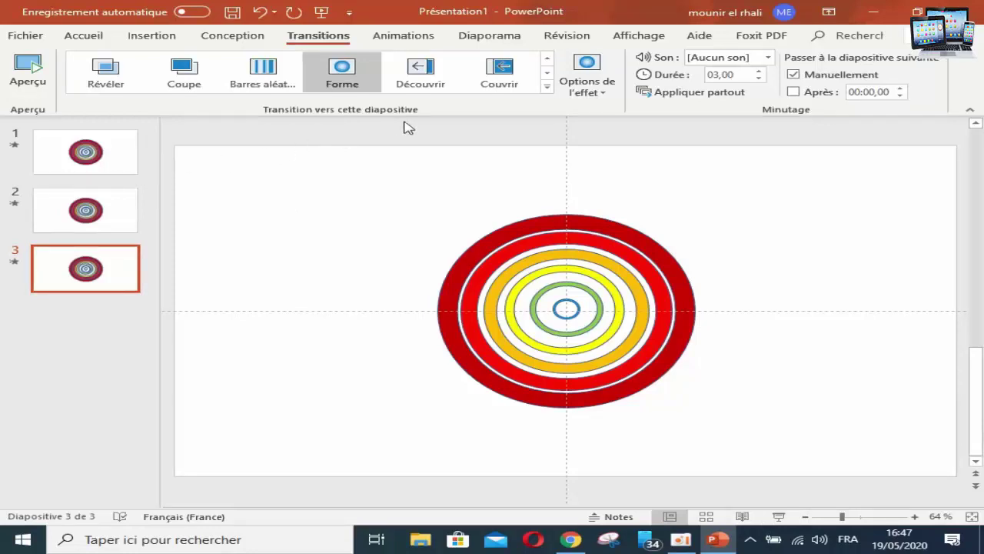
Replace Manuellement with automatic advance Après 00:01,00 on slide 1 and apply it to all slides
click(130, 150)
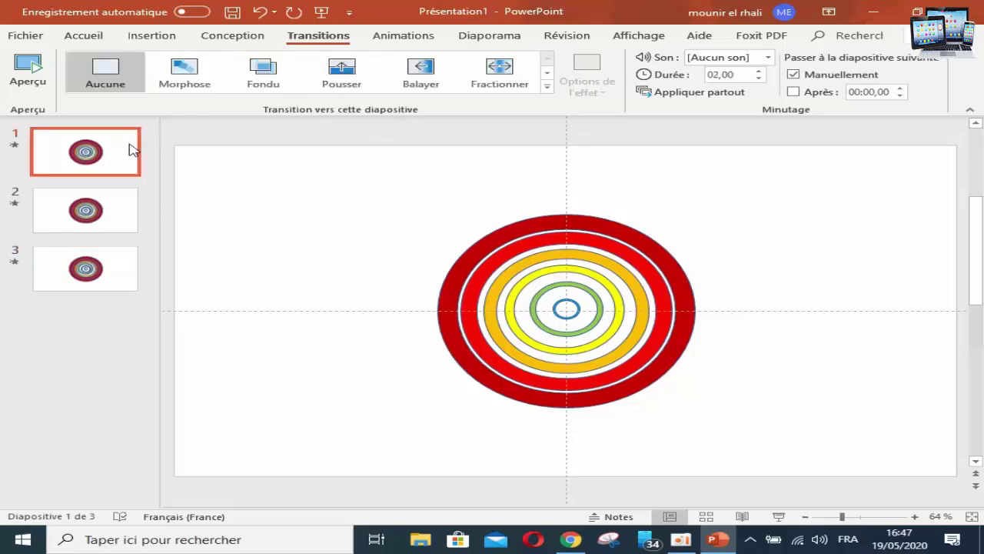
click(123, 209)
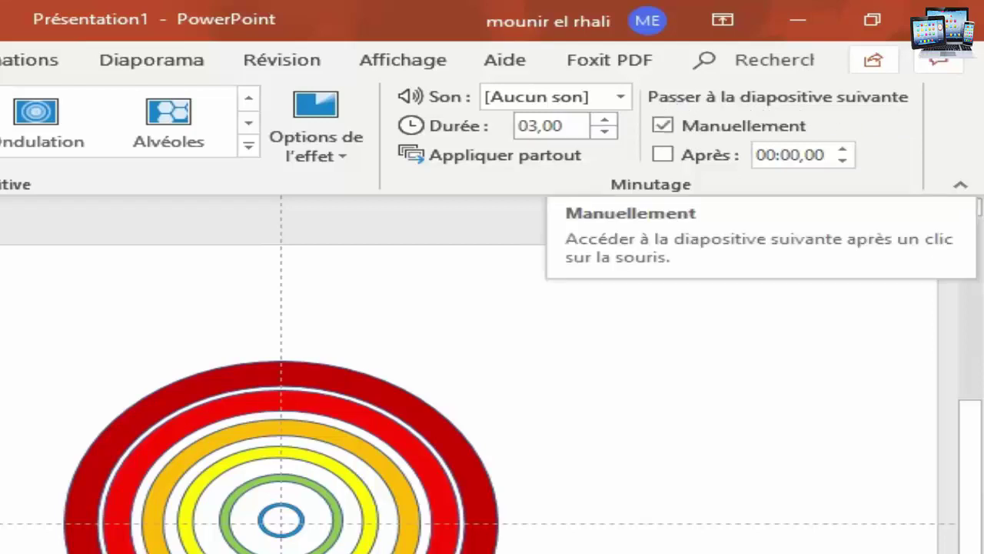
key(Page_Up)
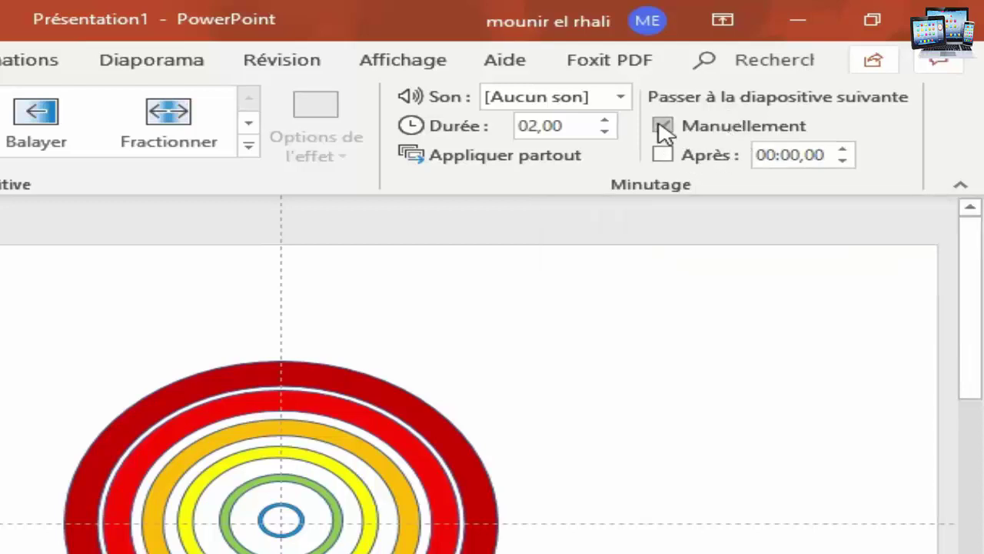
click(727, 132)
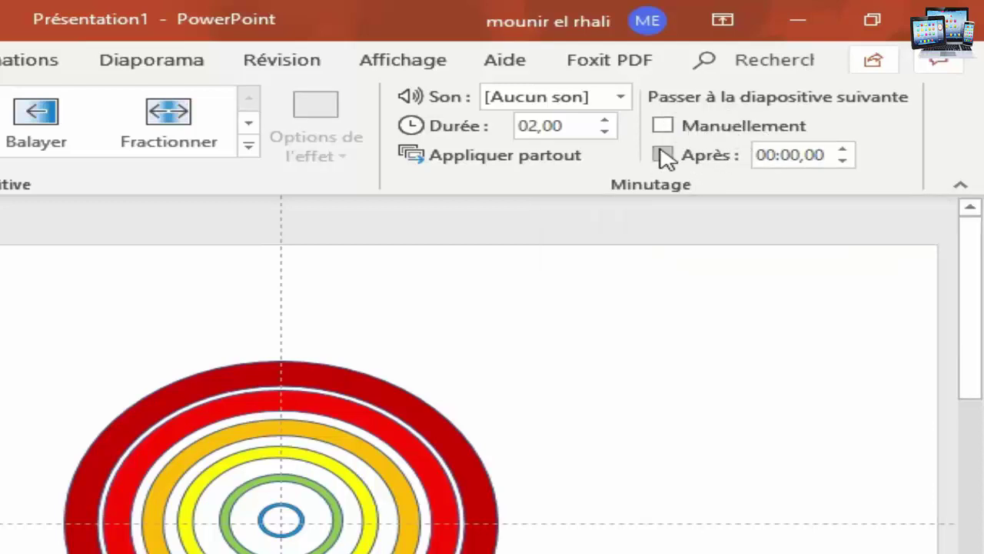
click(664, 156)
text(1)
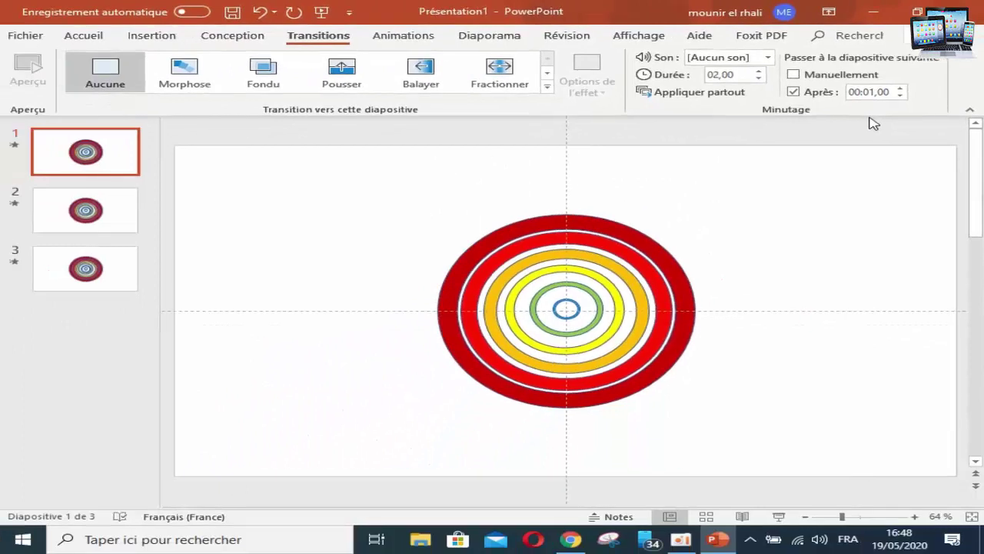
click(696, 95)
Run the self-advancing slideshow from slide 1 and close the black end screen
click(784, 518)
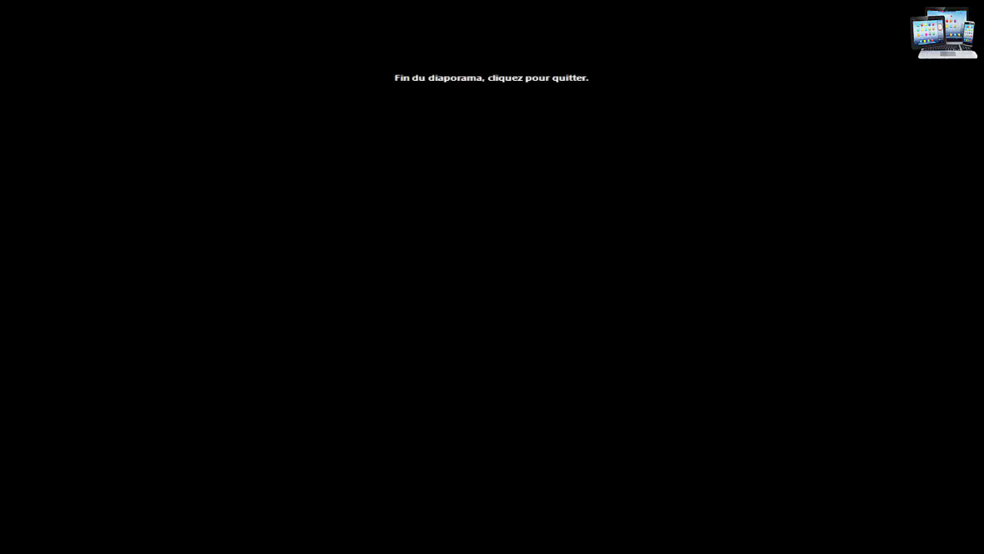
click(851, 366)
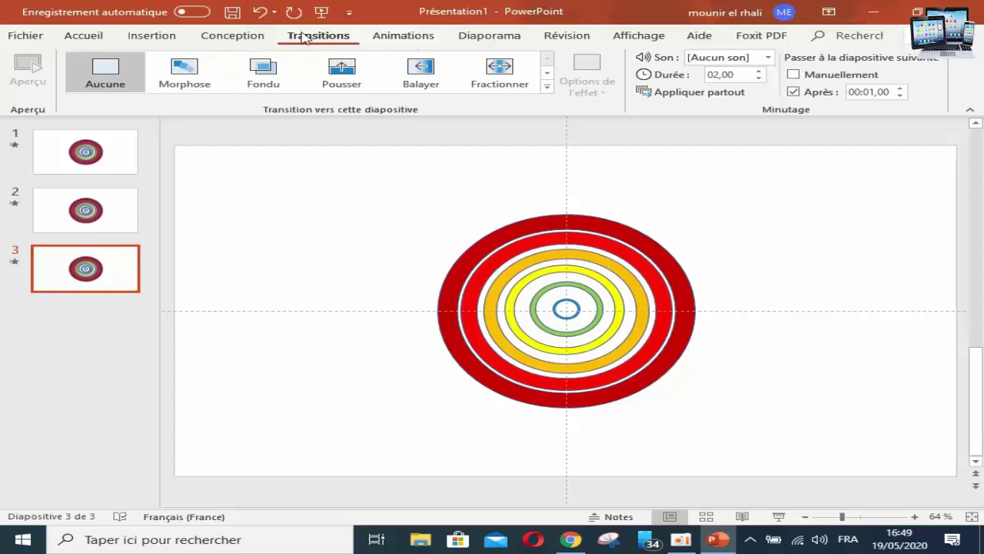
click(573, 540)
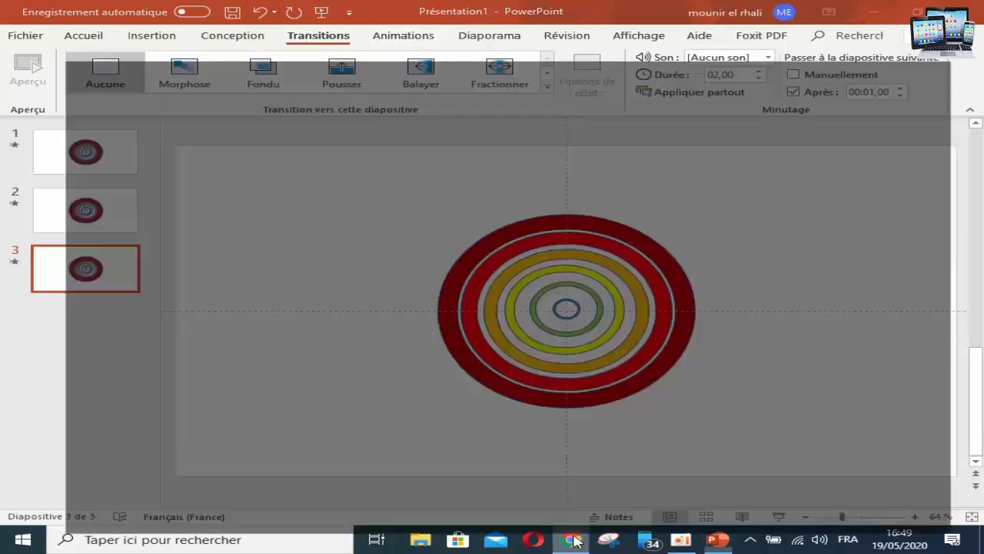